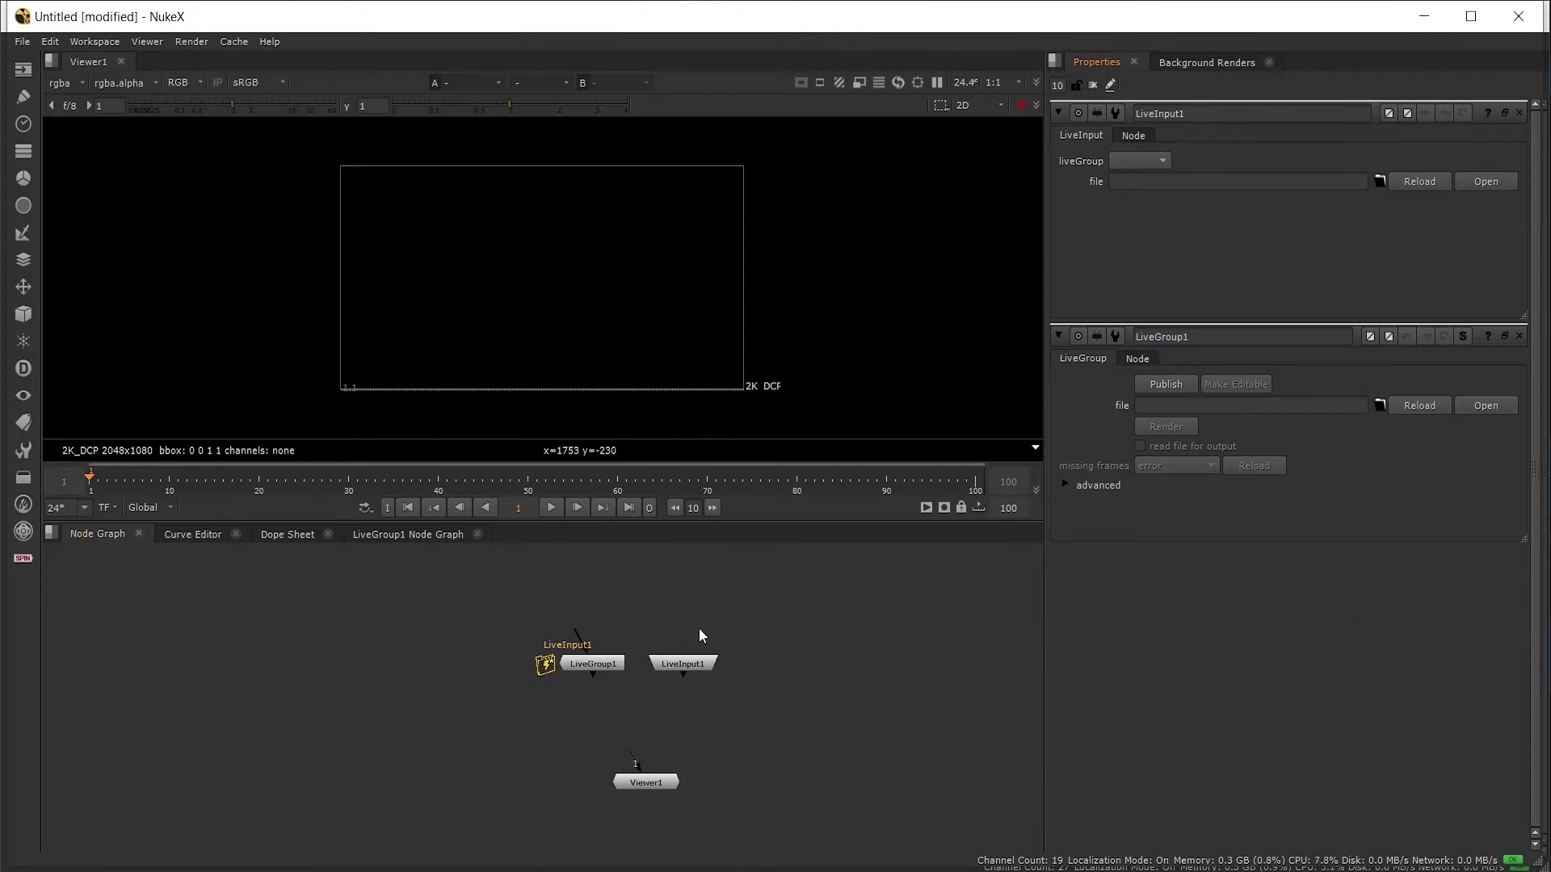
Switch to the browser and review the Foundry documentation on LiveGroup and Using the LiveGroup Node, including its function comparison table.
left_click_drag(598, 664, 593, 665)
left_click(707, 663)
key("alt+Tab")
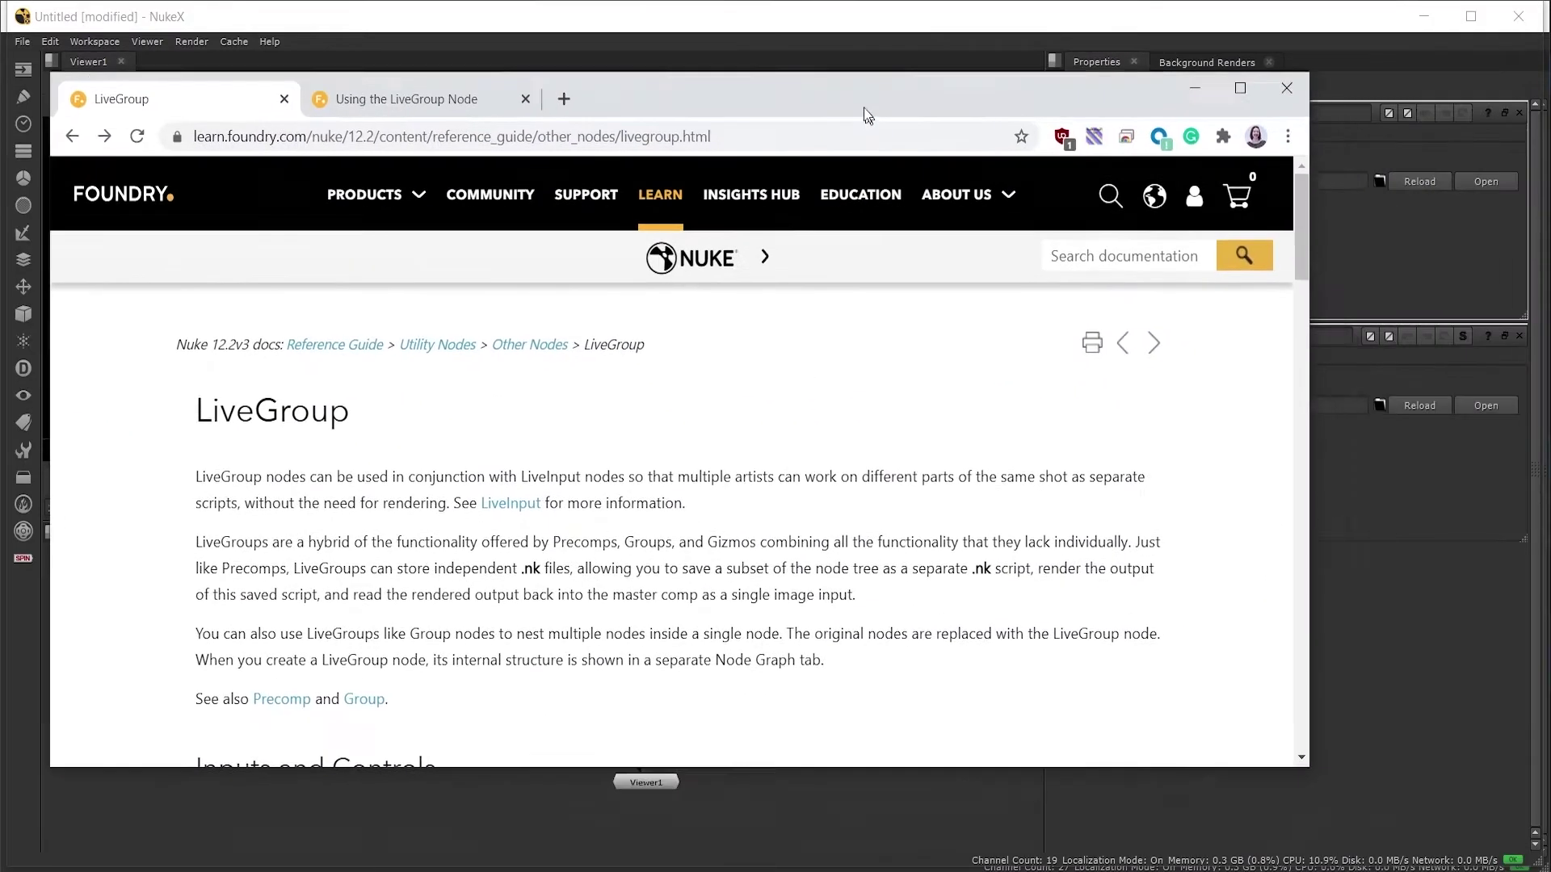
left_click_drag(867, 115, 961, 2)
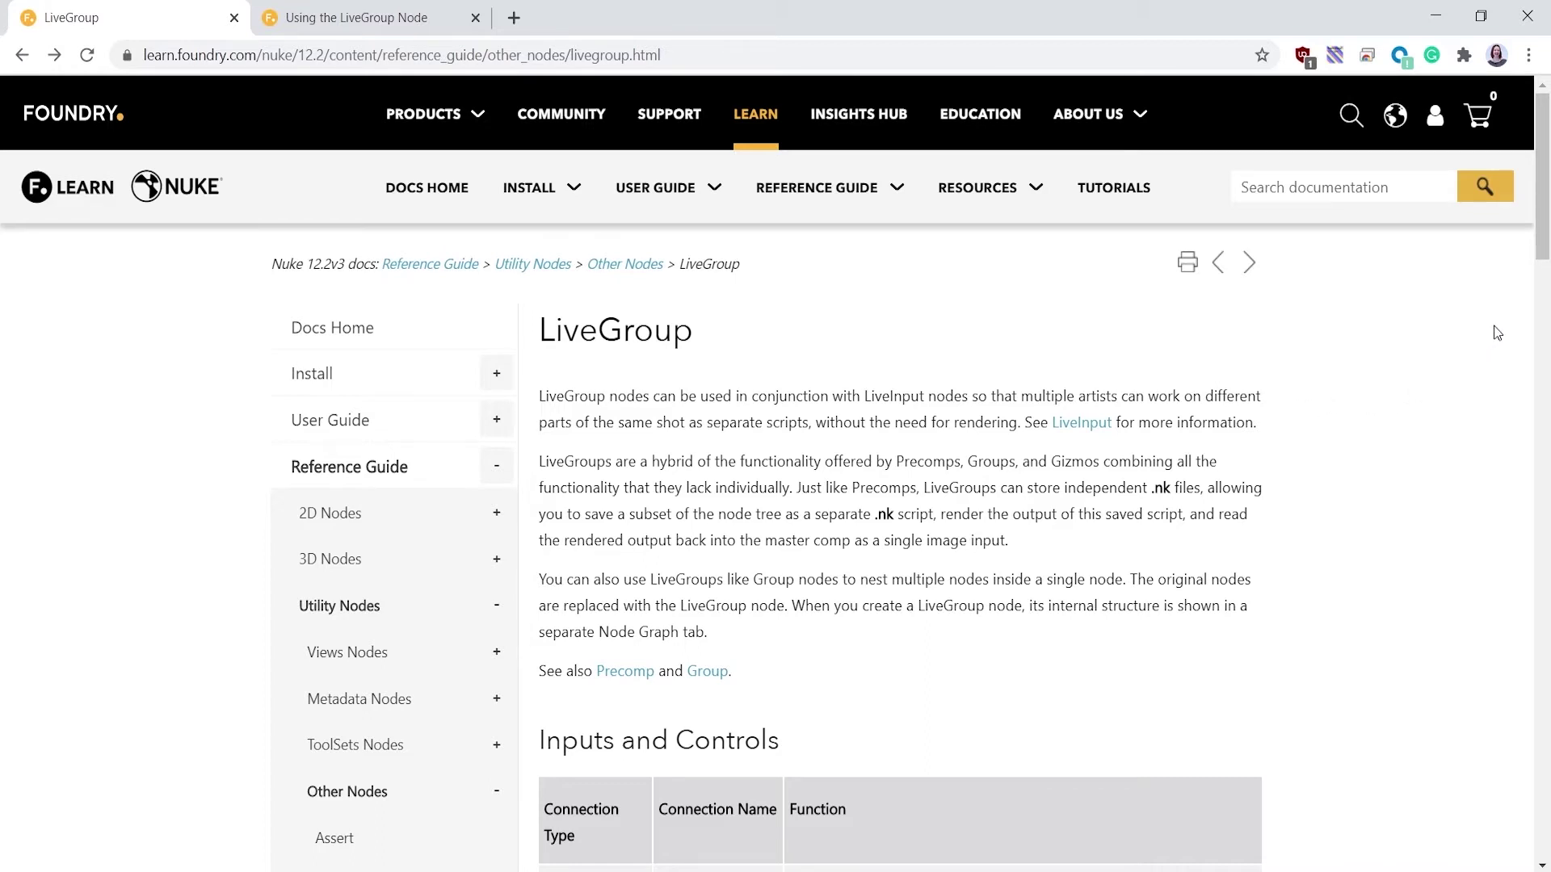
mouse_move(1539, 257)
left_mouse_down()
mouse_move(1543, 339)
mouse_move(1539, 242)
left_mouse_up()
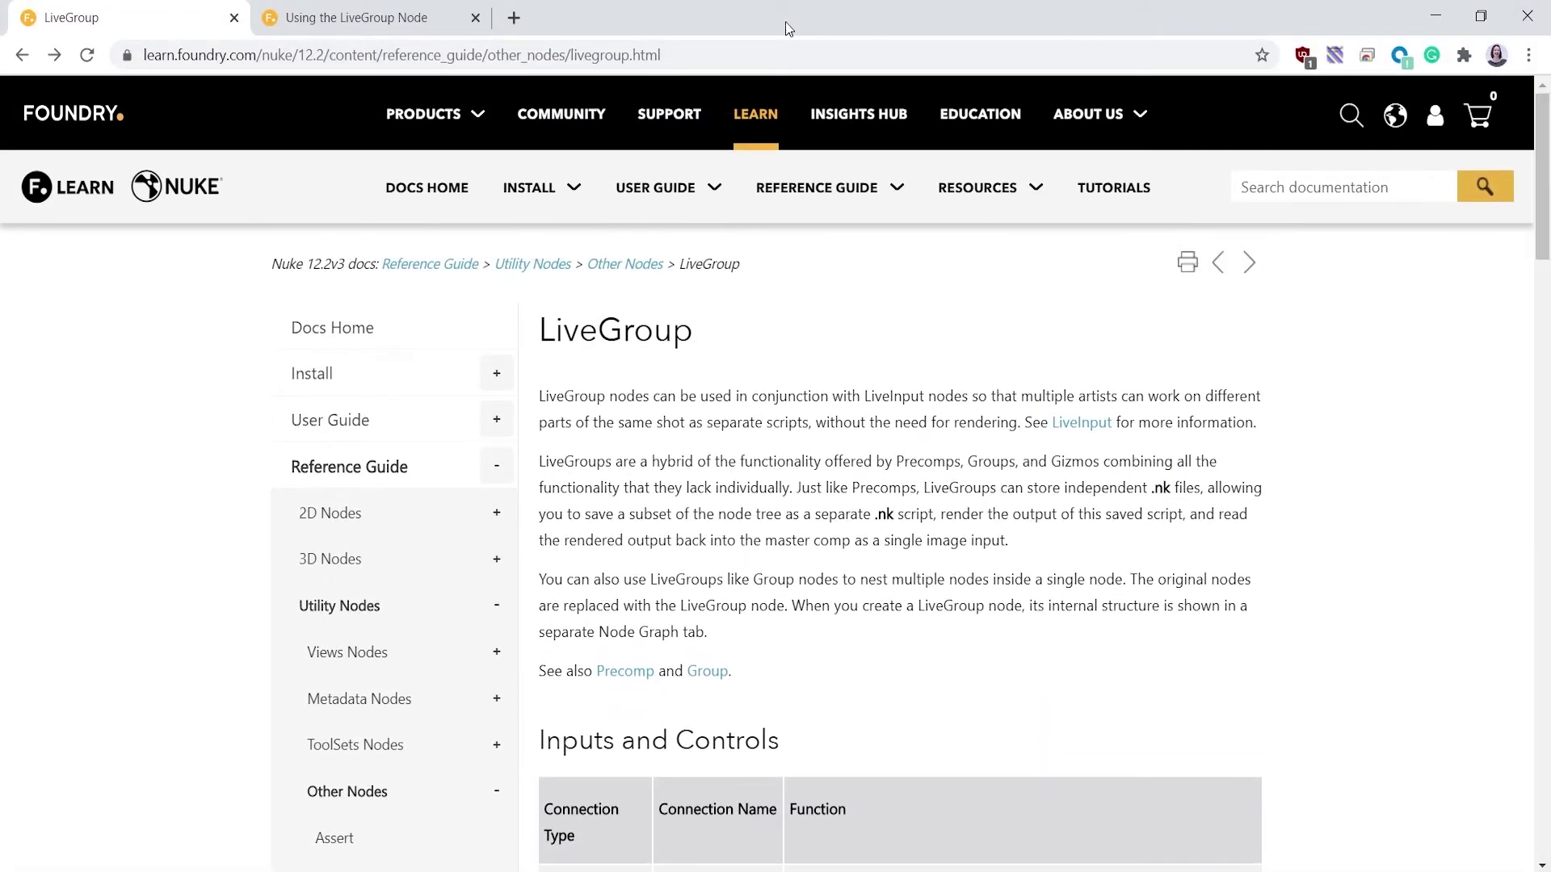
left_click(379, 20)
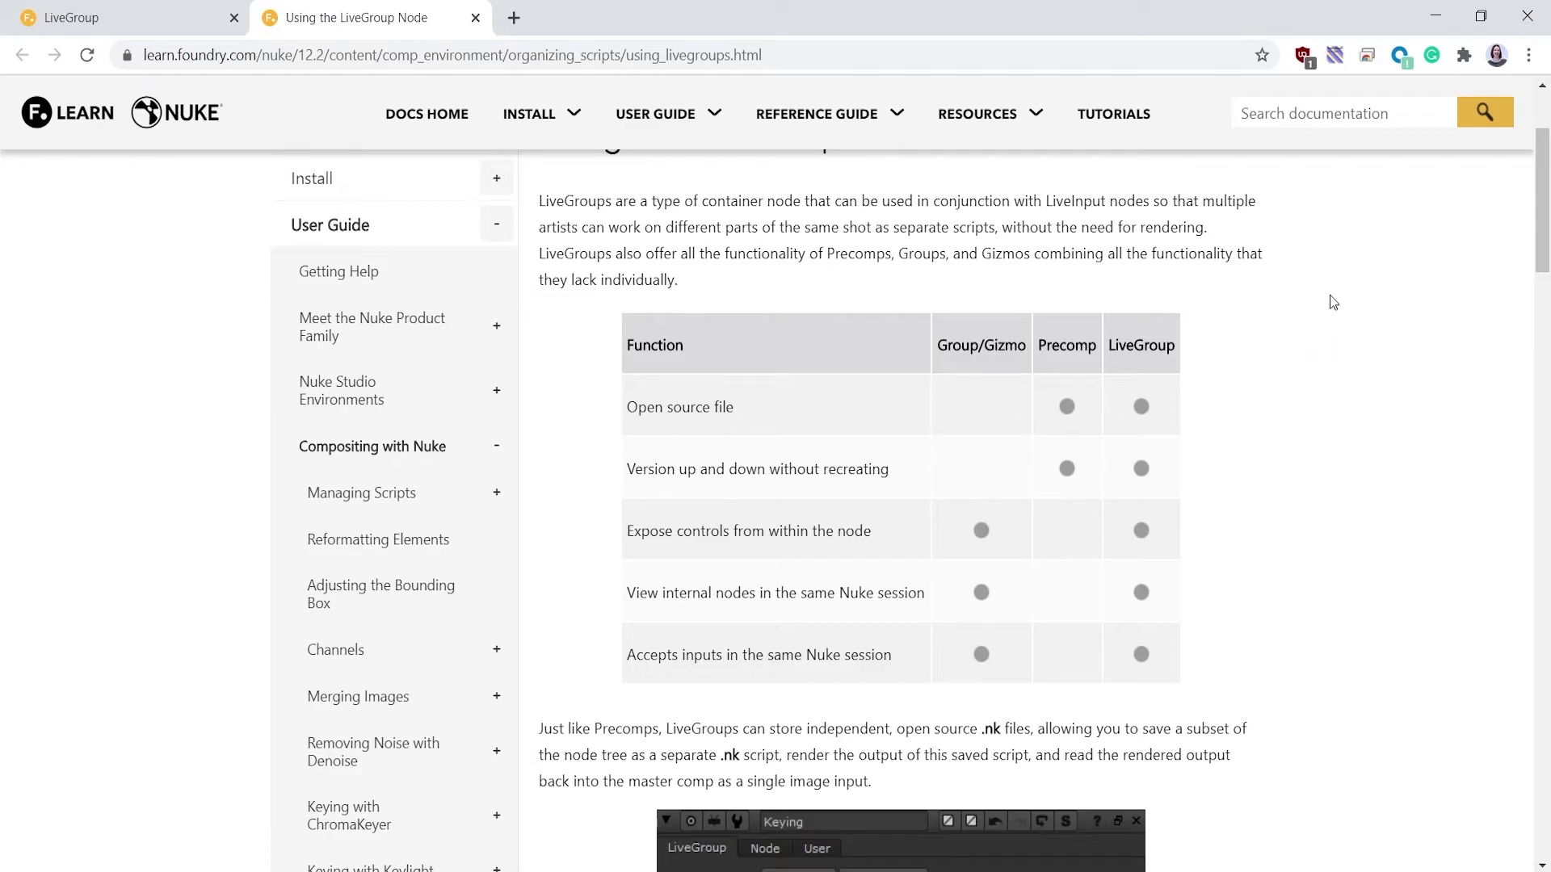
left_click(1435, 16)
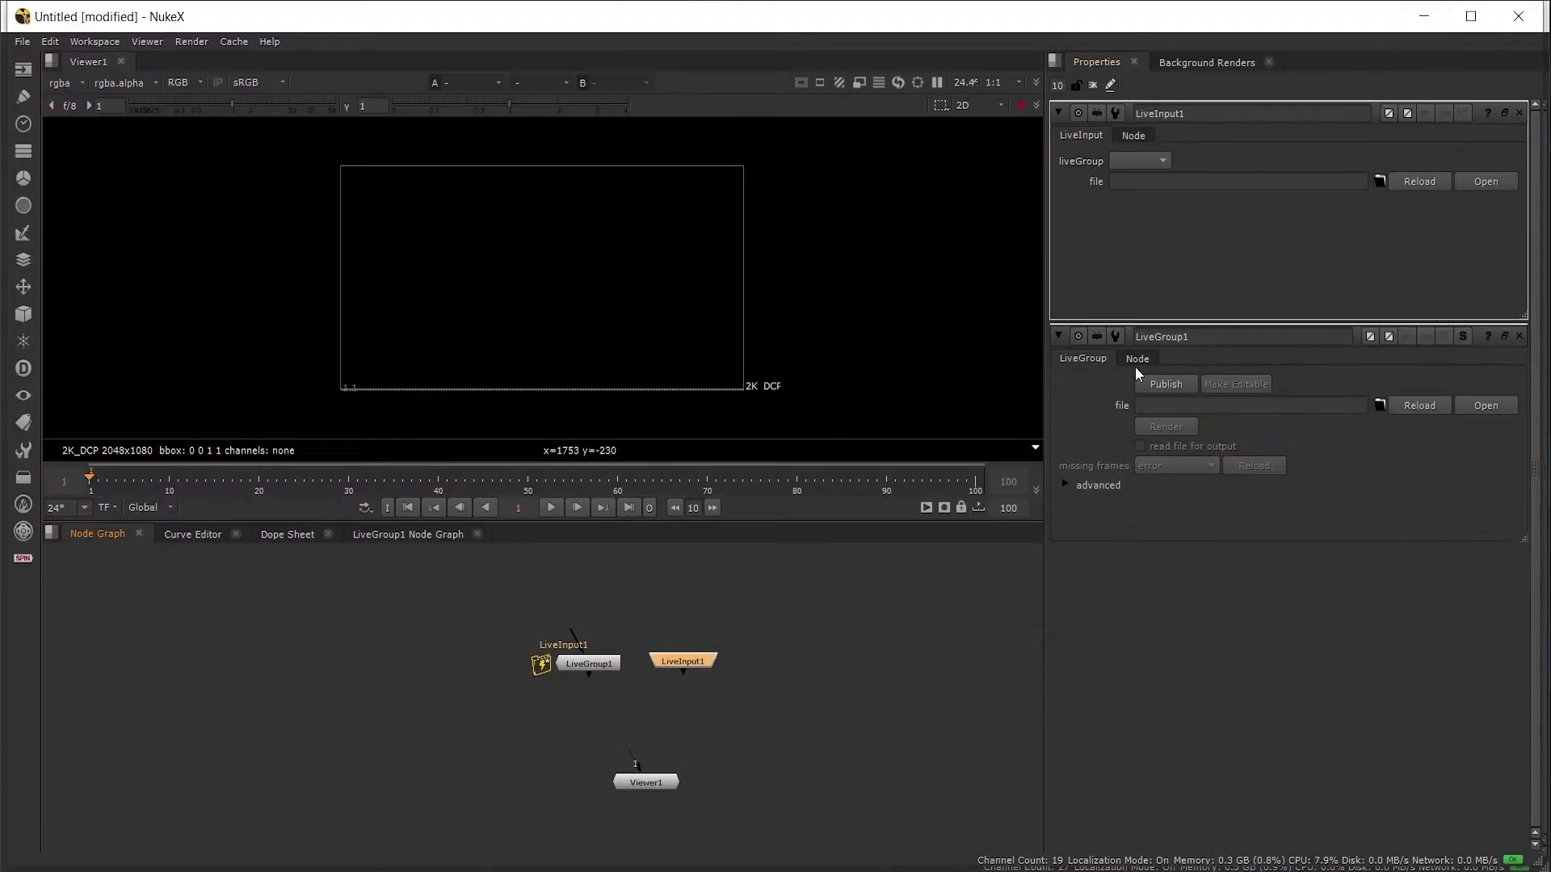
Delete the LiveGroup1 and LiveInput1 nodes, leaving only the Viewer in the node graph.
left_click(878, 612)
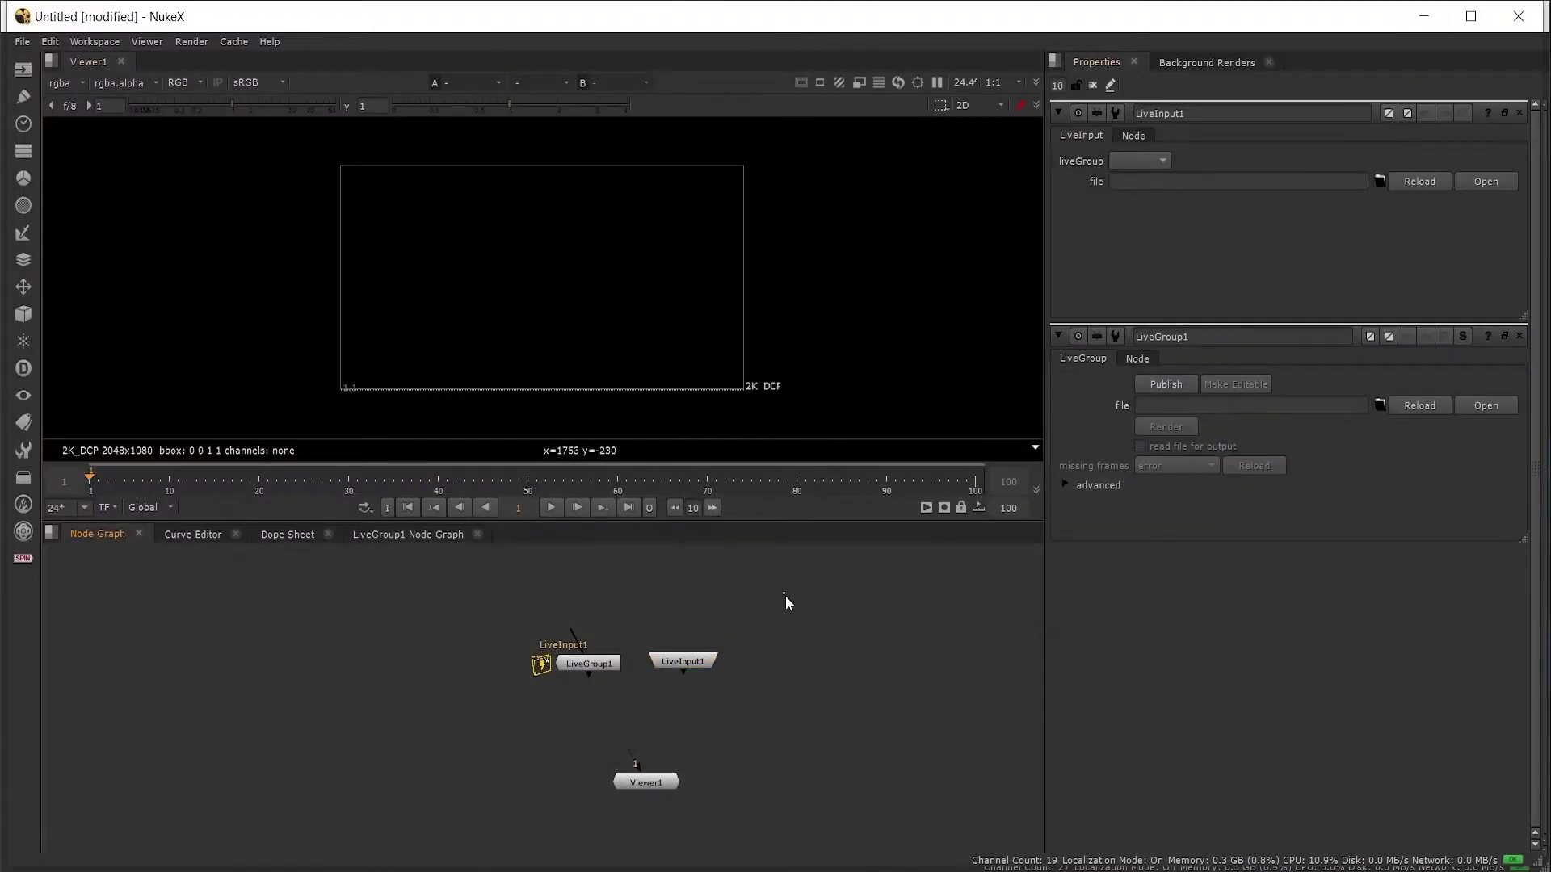
left_click_drag(783, 607, 429, 727)
key("Delete")
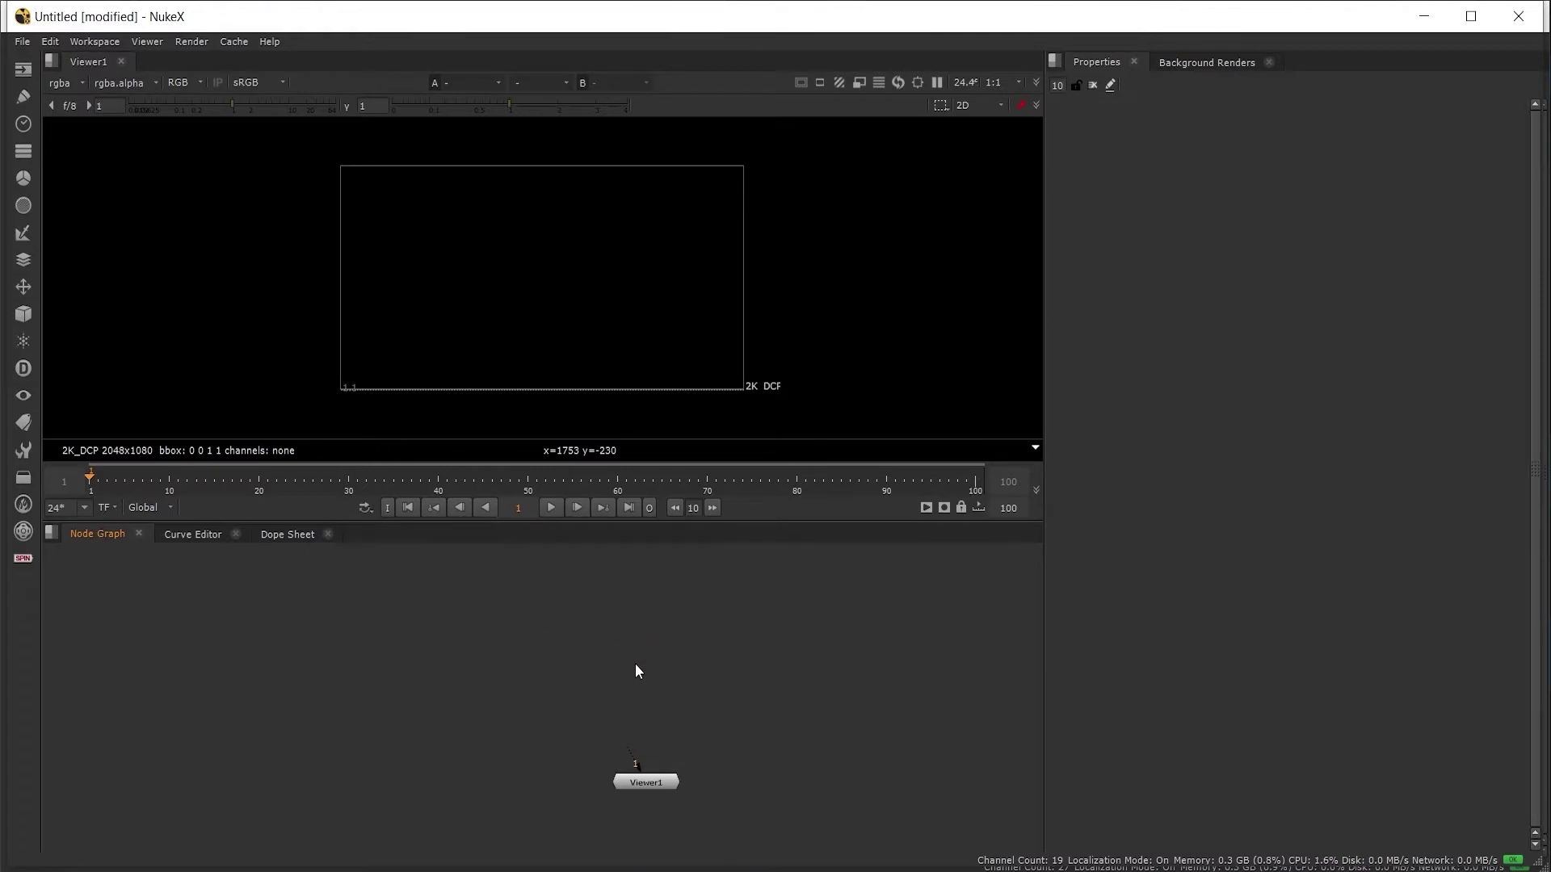
Build a connected chain of HueShift, Grade and Glow nodes above the Viewer.
middle_click_drag(610, 648, 563, 663)
scroll(598, 646, "down", 2)
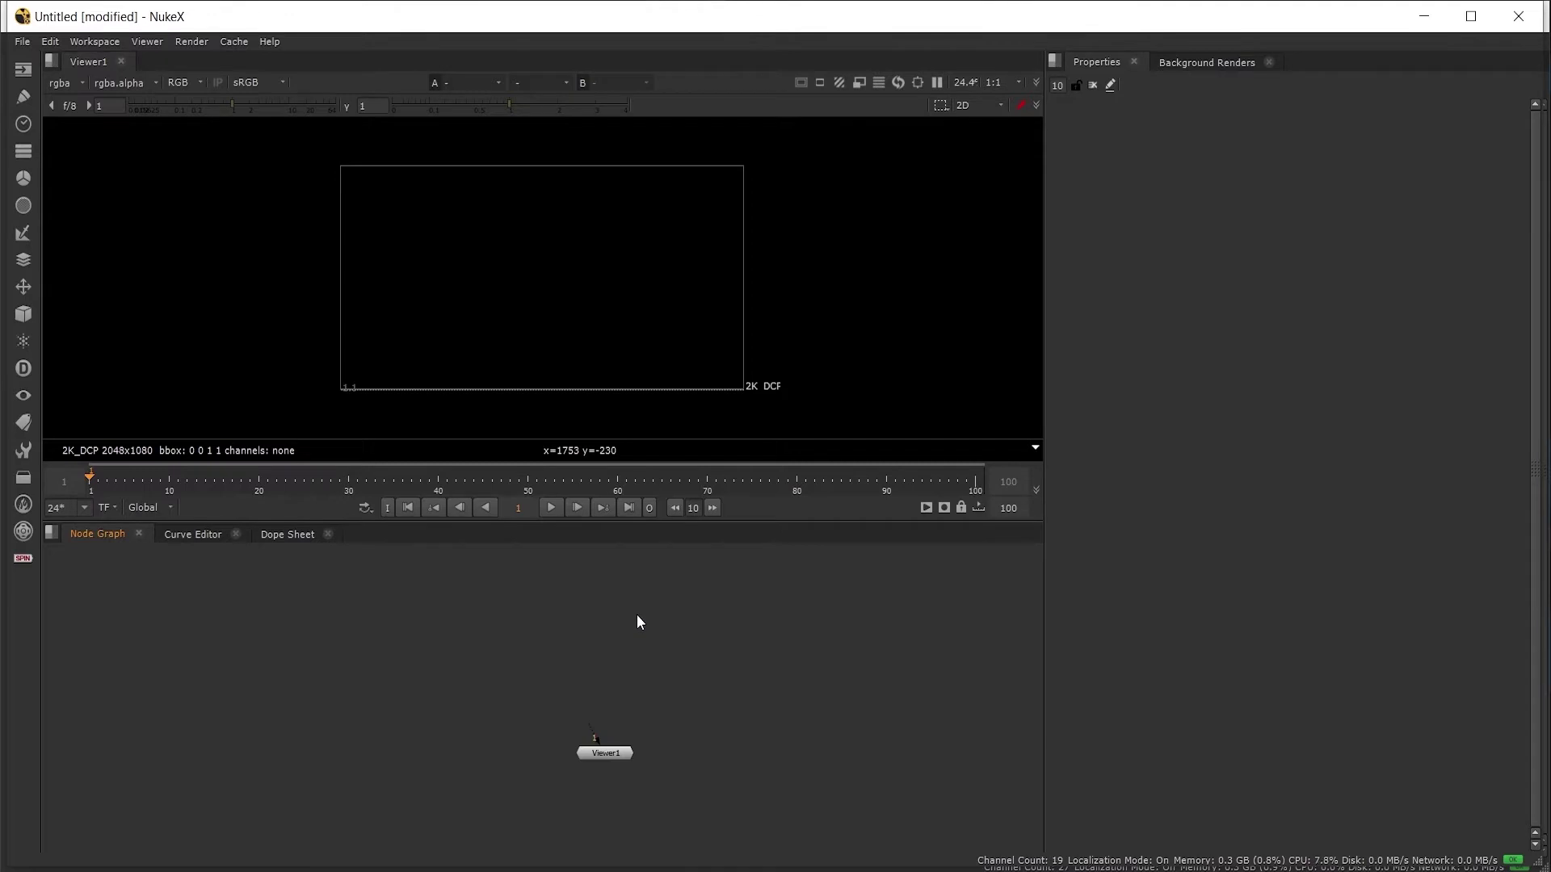
key("Tab")
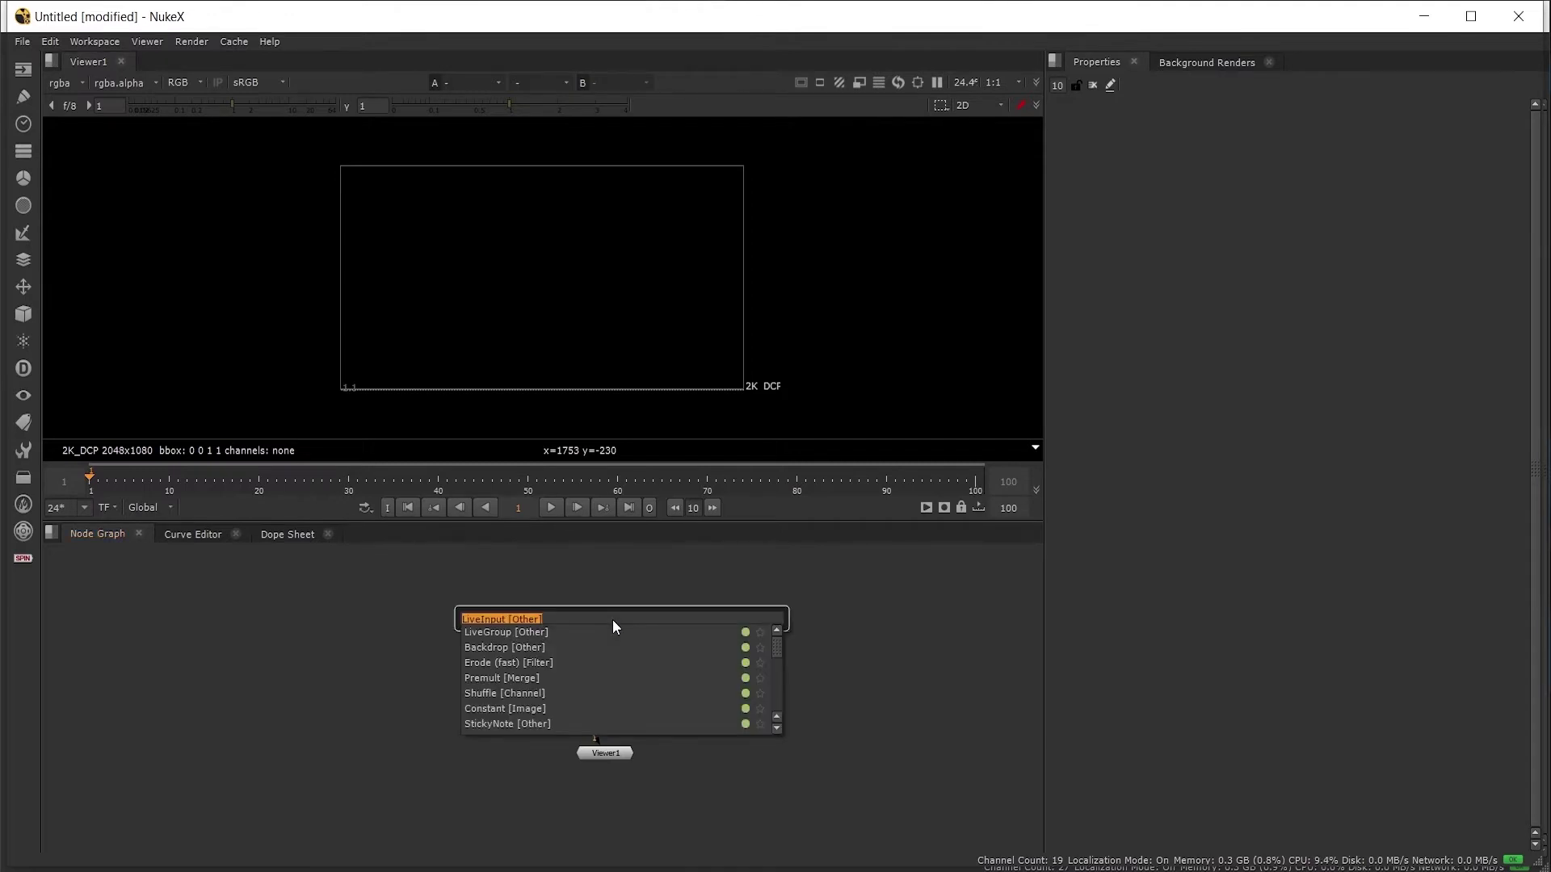
type("hue")
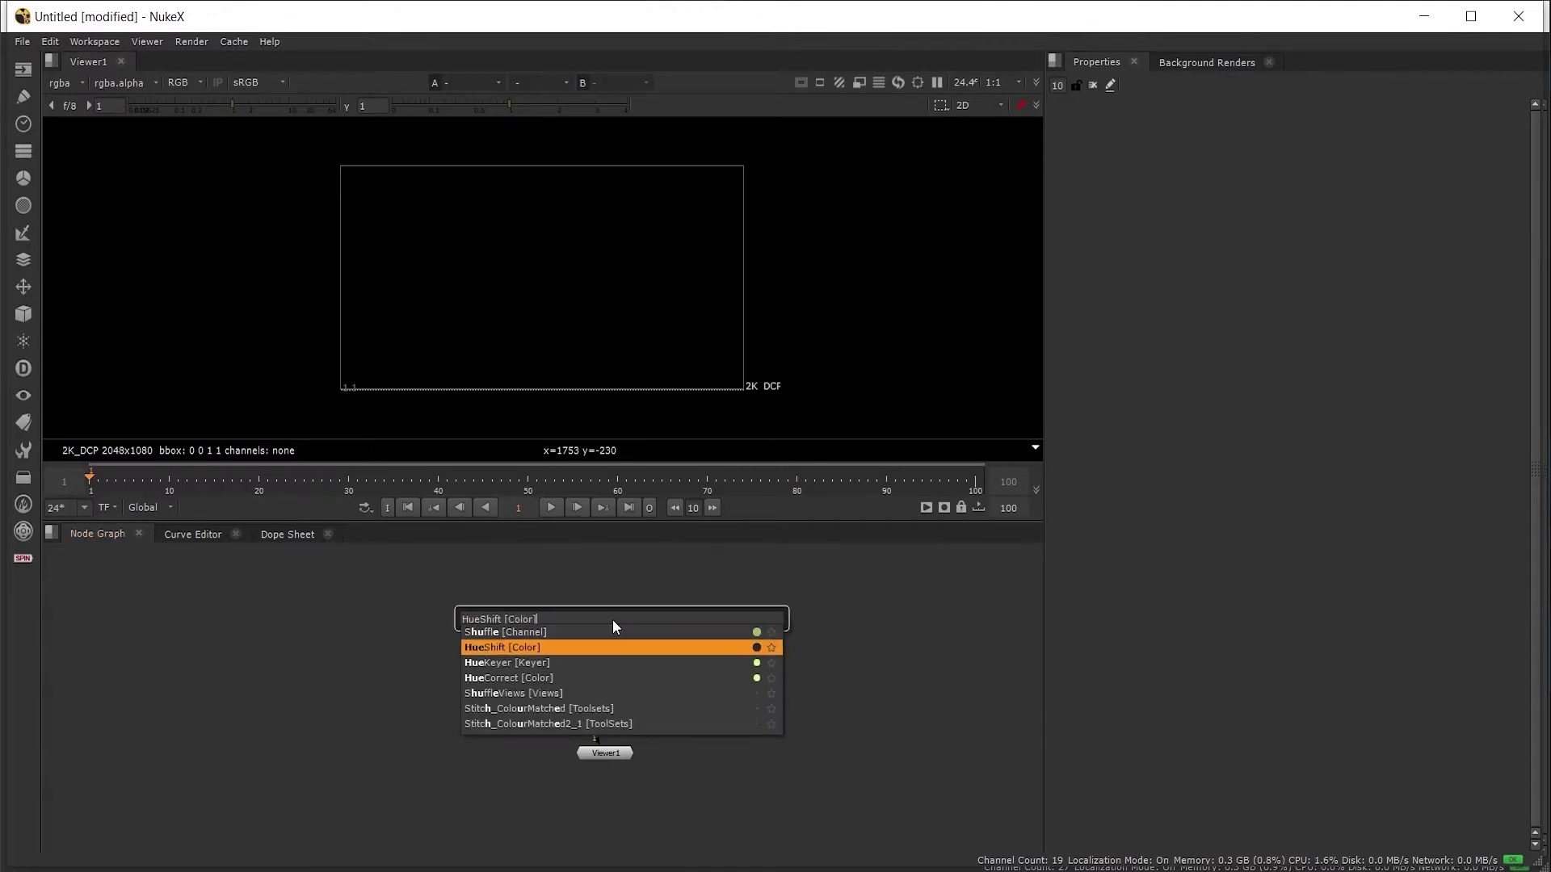
key("Return")
key("Tab")
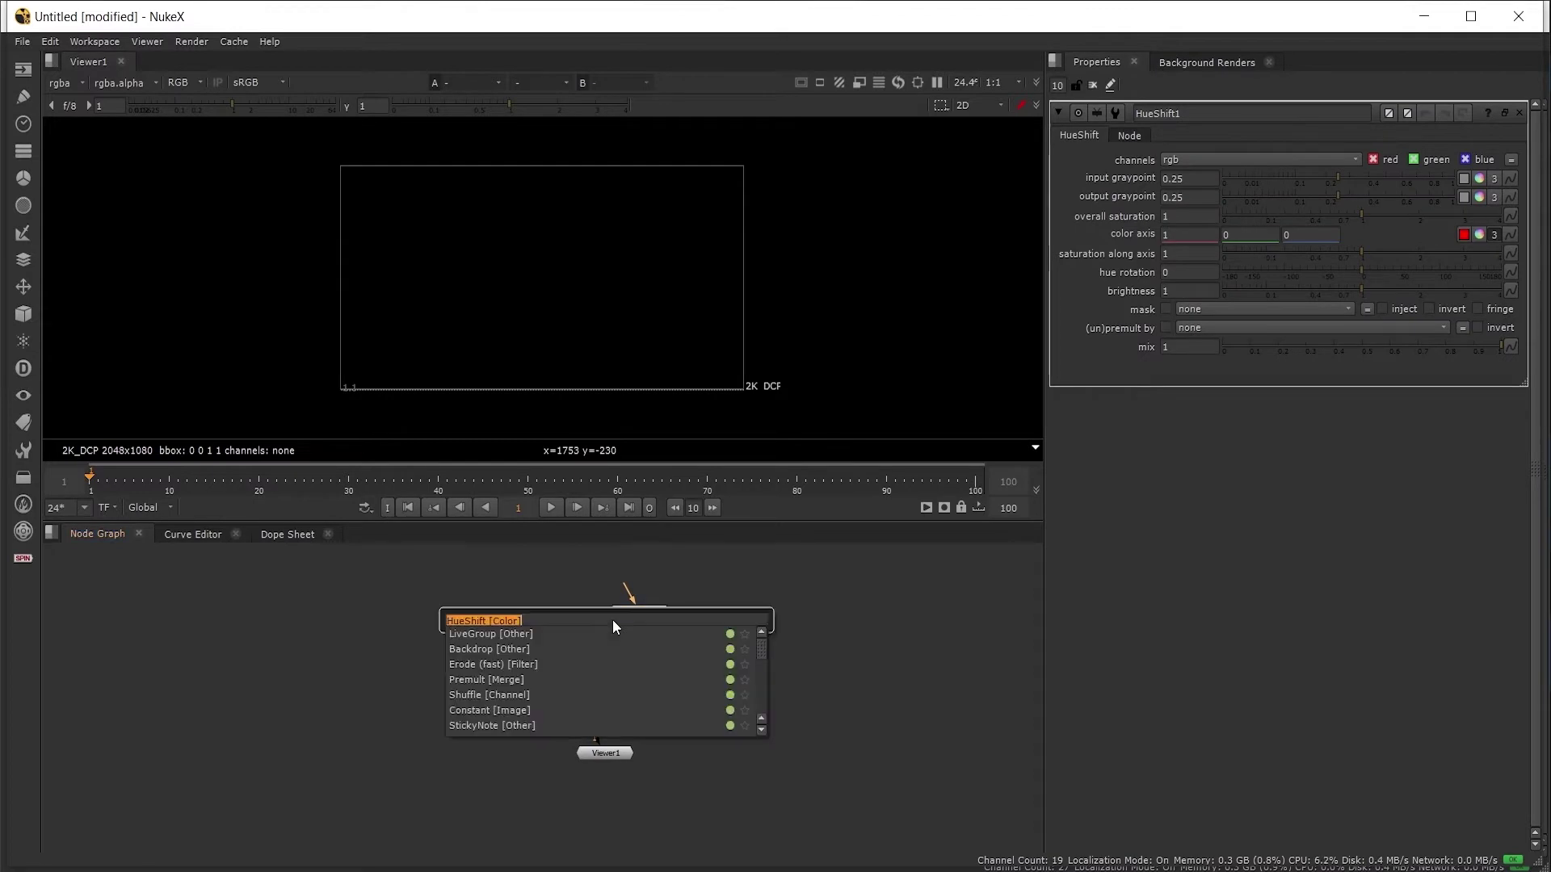
type("grade")
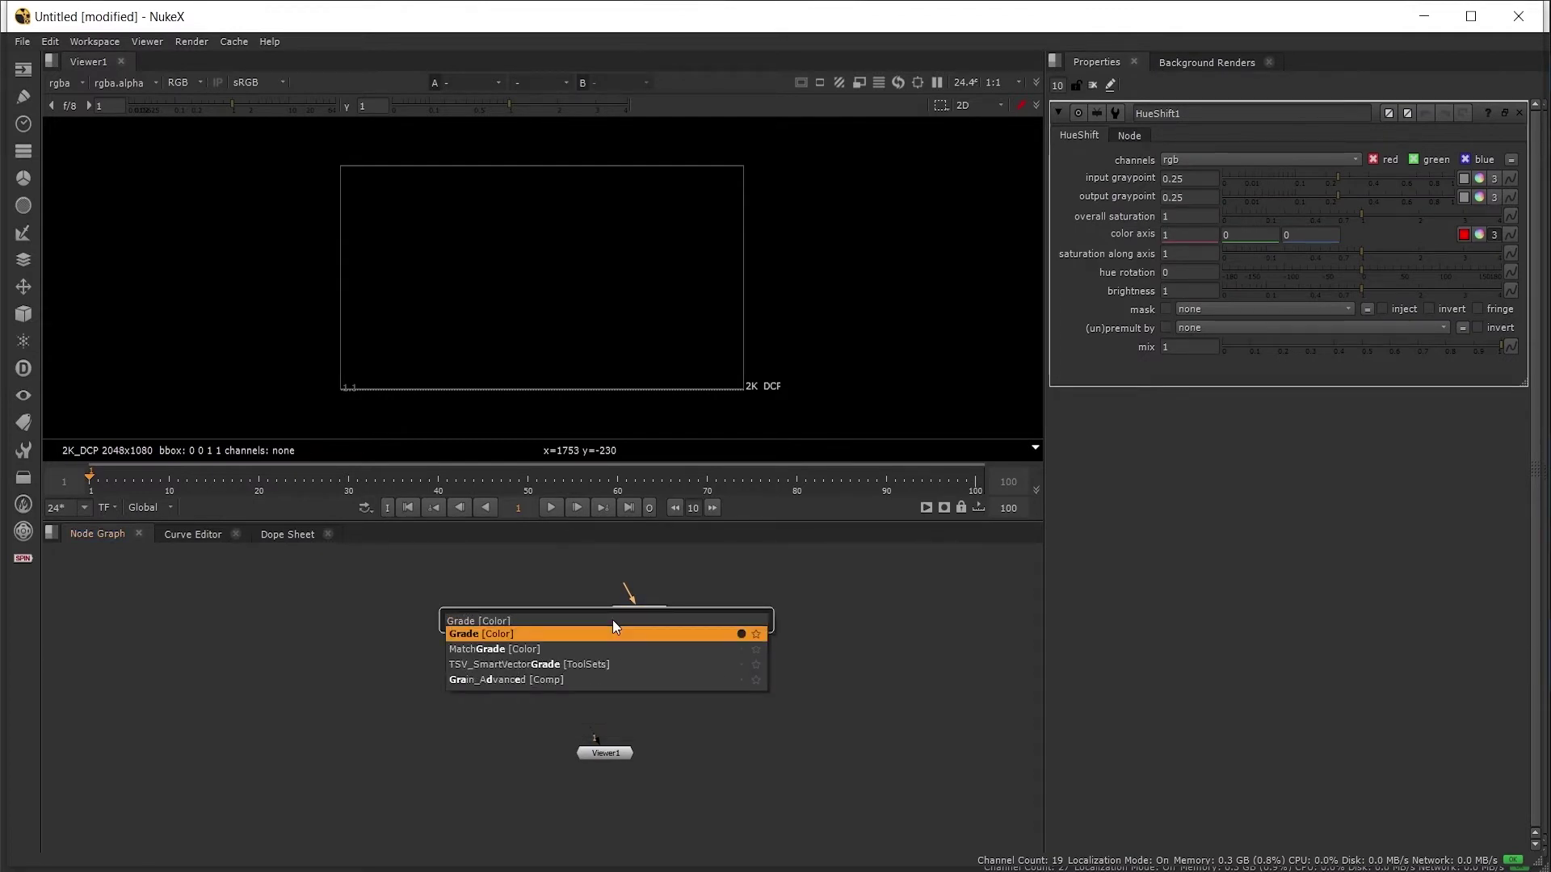
key("Return")
key("Tab")
type("glow")
key("Return")
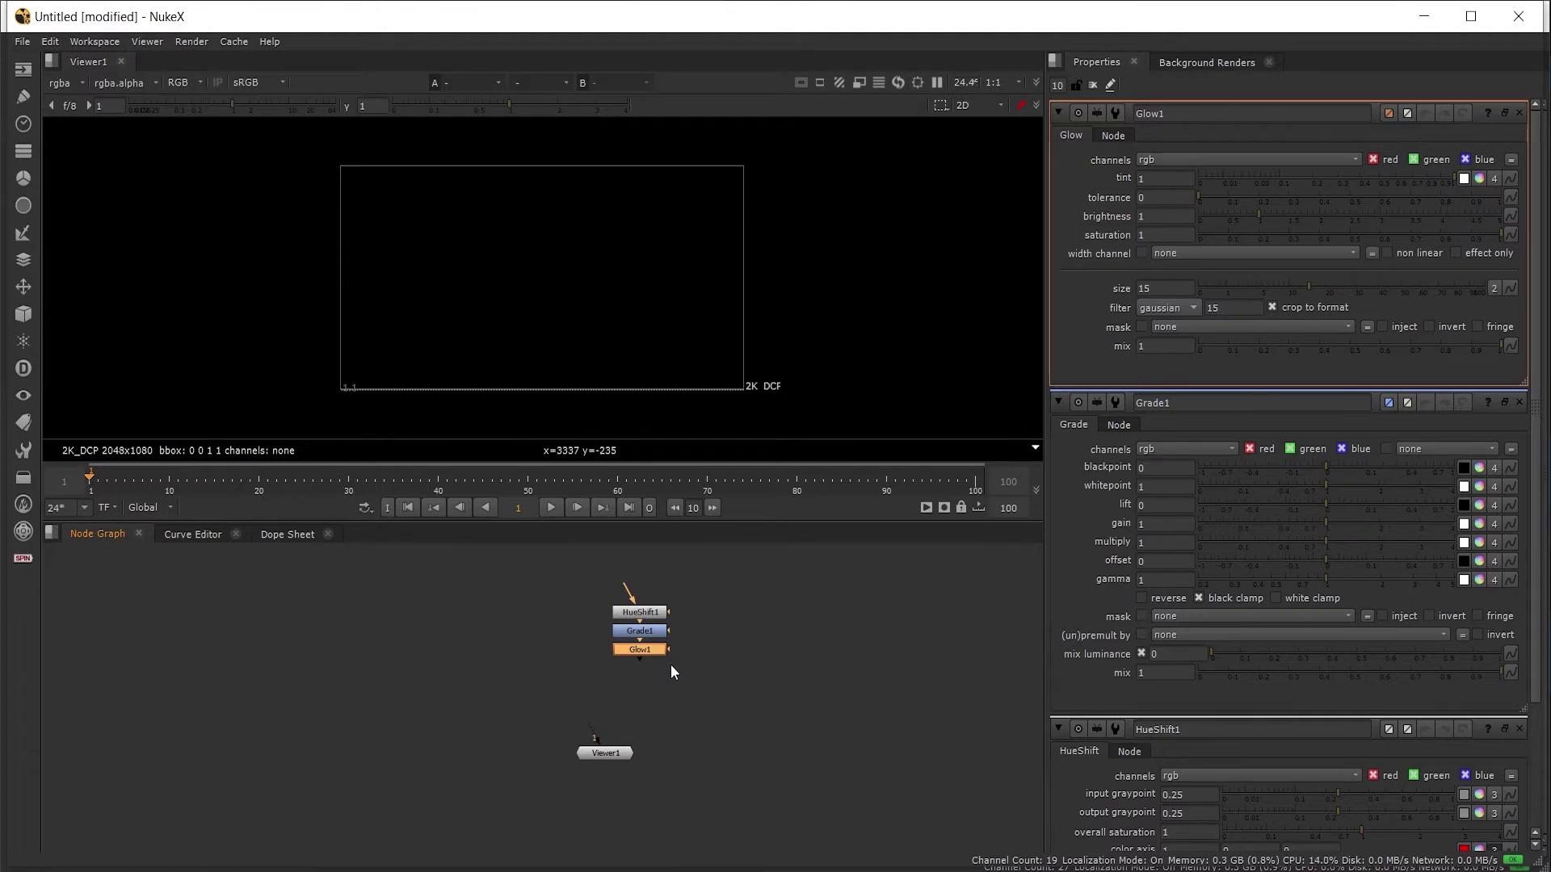
Wrap the HueShift, Grade and Glow nodes in a LiveGroup node and shift it slightly closer to being above the Viewer.
left_click_drag(706, 575, 514, 703)
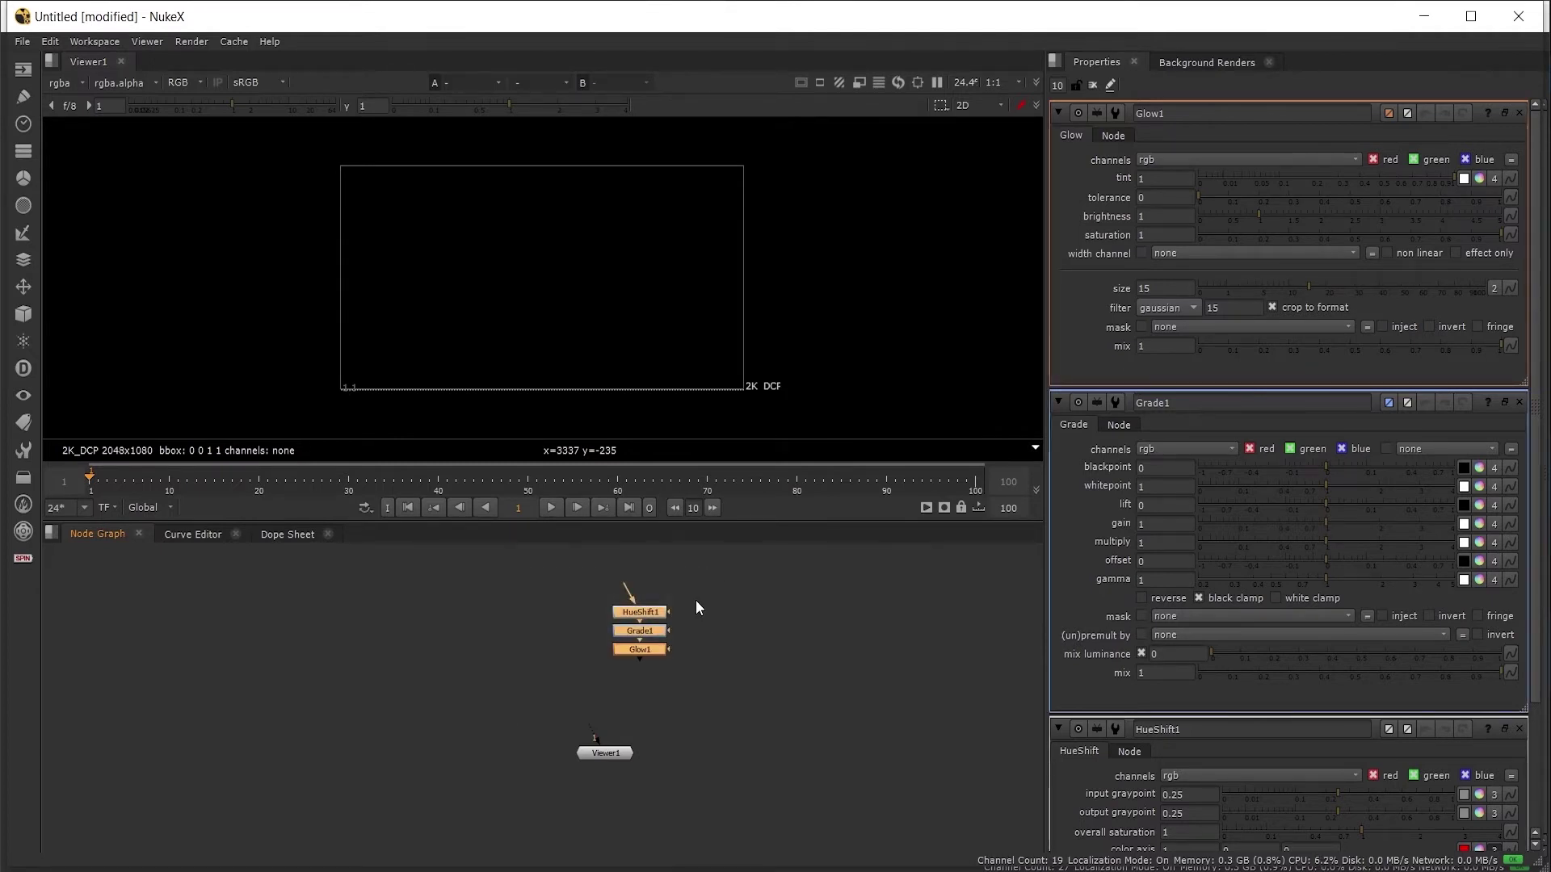
key("Tab")
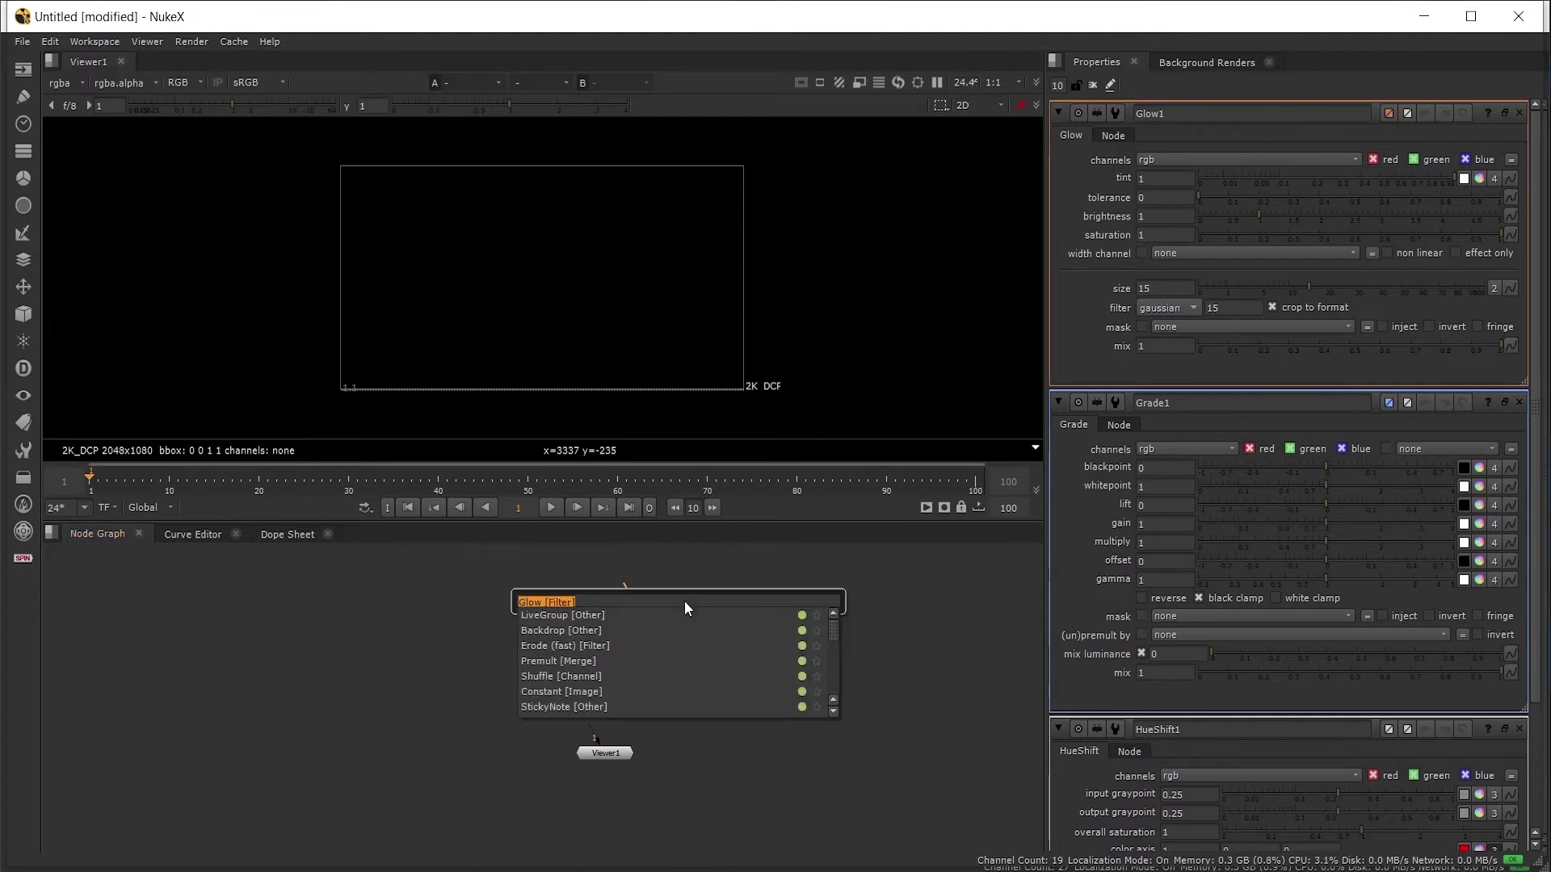
type("live")
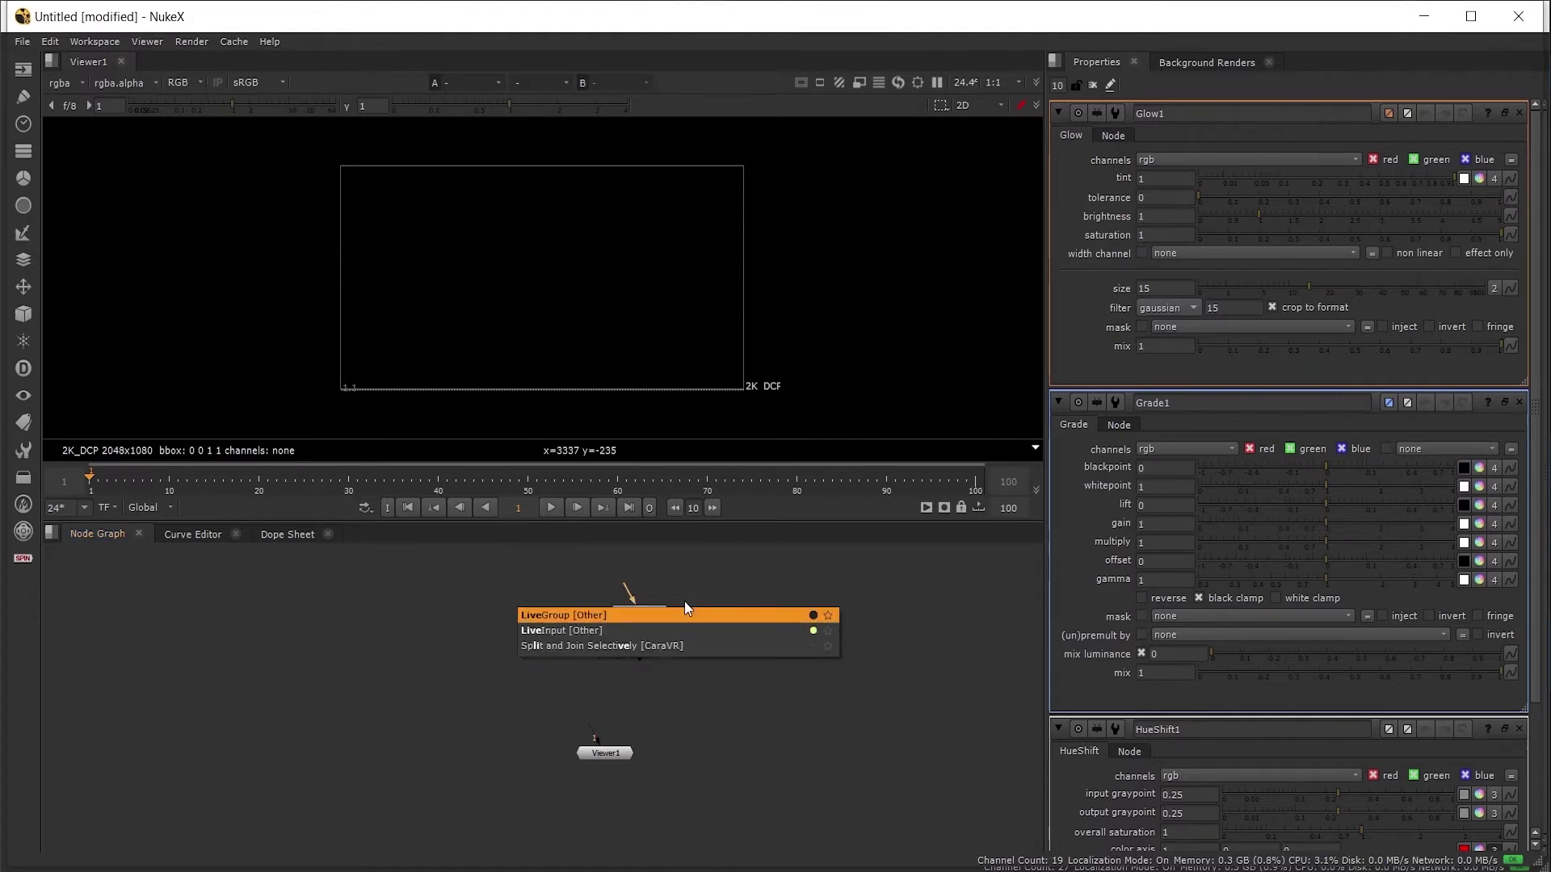
key("Return")
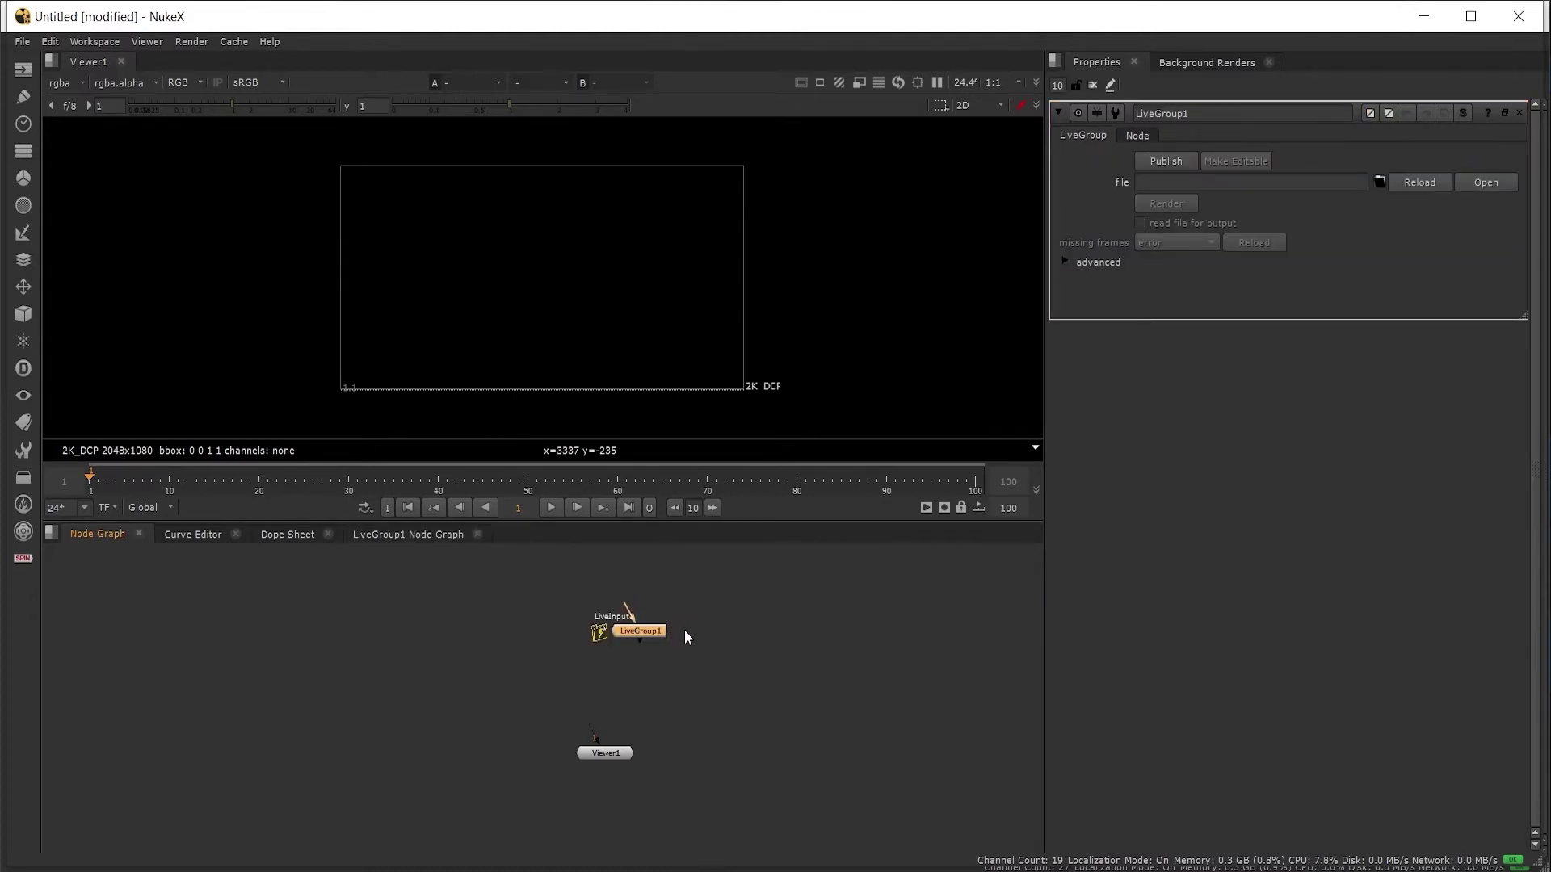
left_click_drag(653, 631, 623, 629)
Open LiveGroup1's internal node graph and move its LiveInput1 node up, farther above HueShift1.
left_click(373, 536)
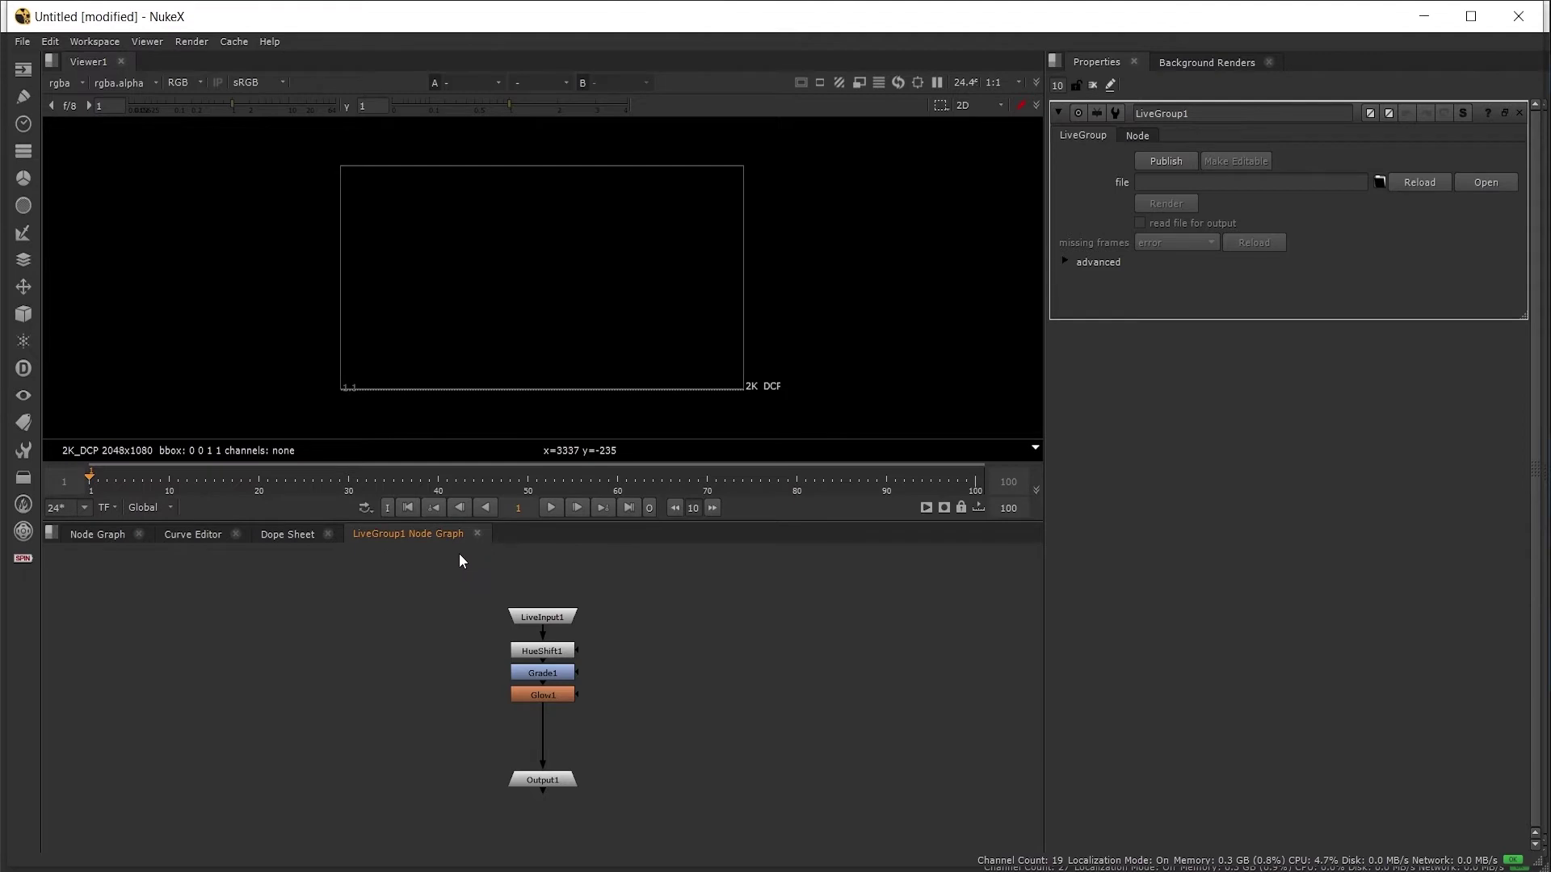
left_click_drag(553, 617, 554, 586)
left_click_drag(487, 624, 628, 746)
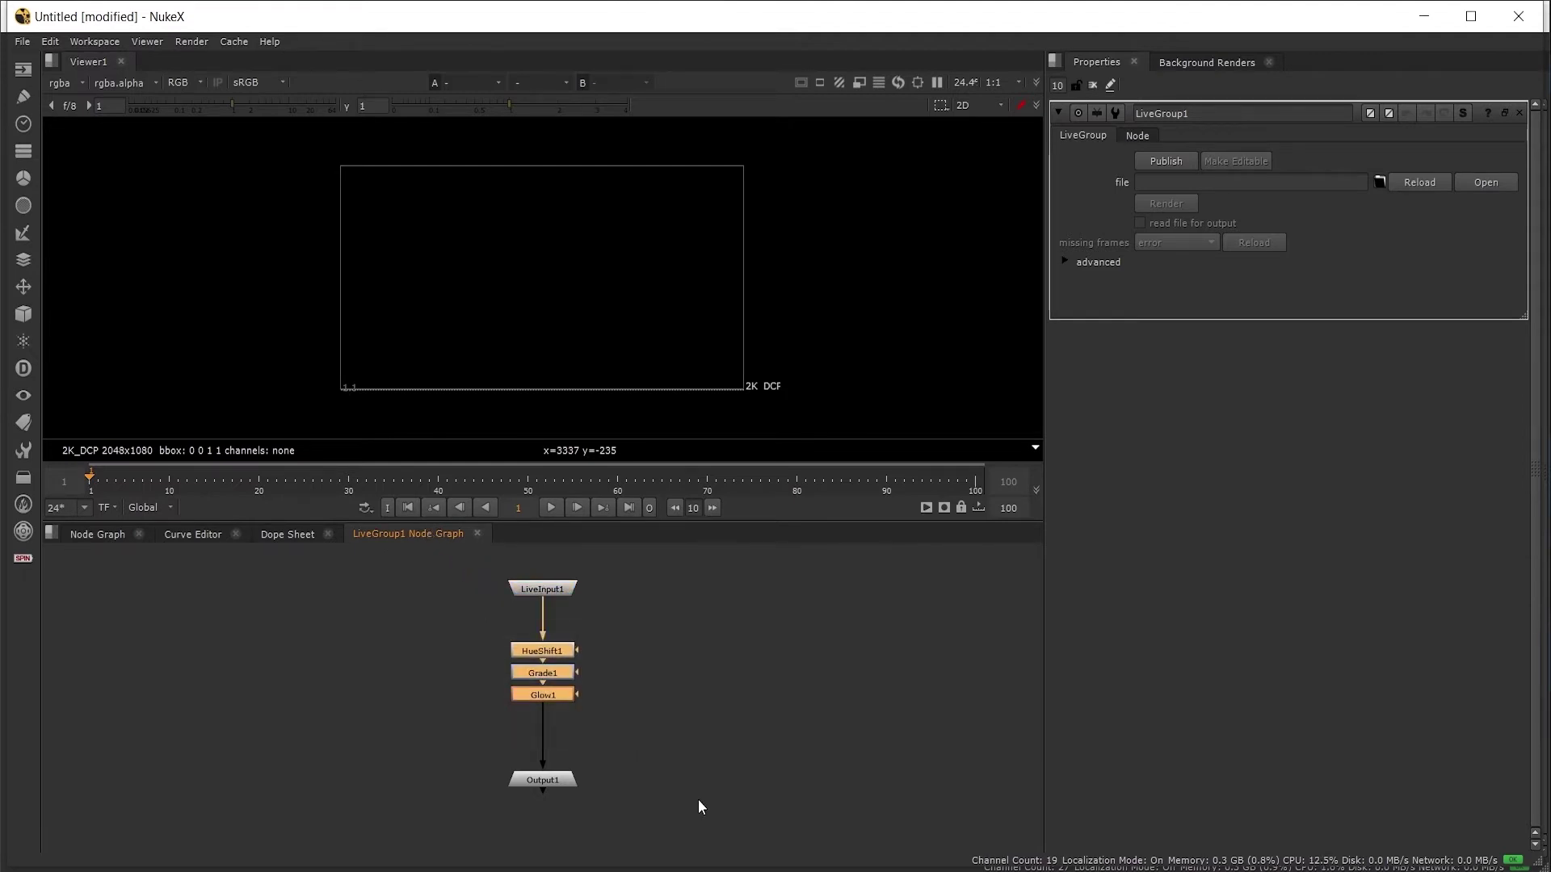
left_click(562, 783)
left_click(628, 741)
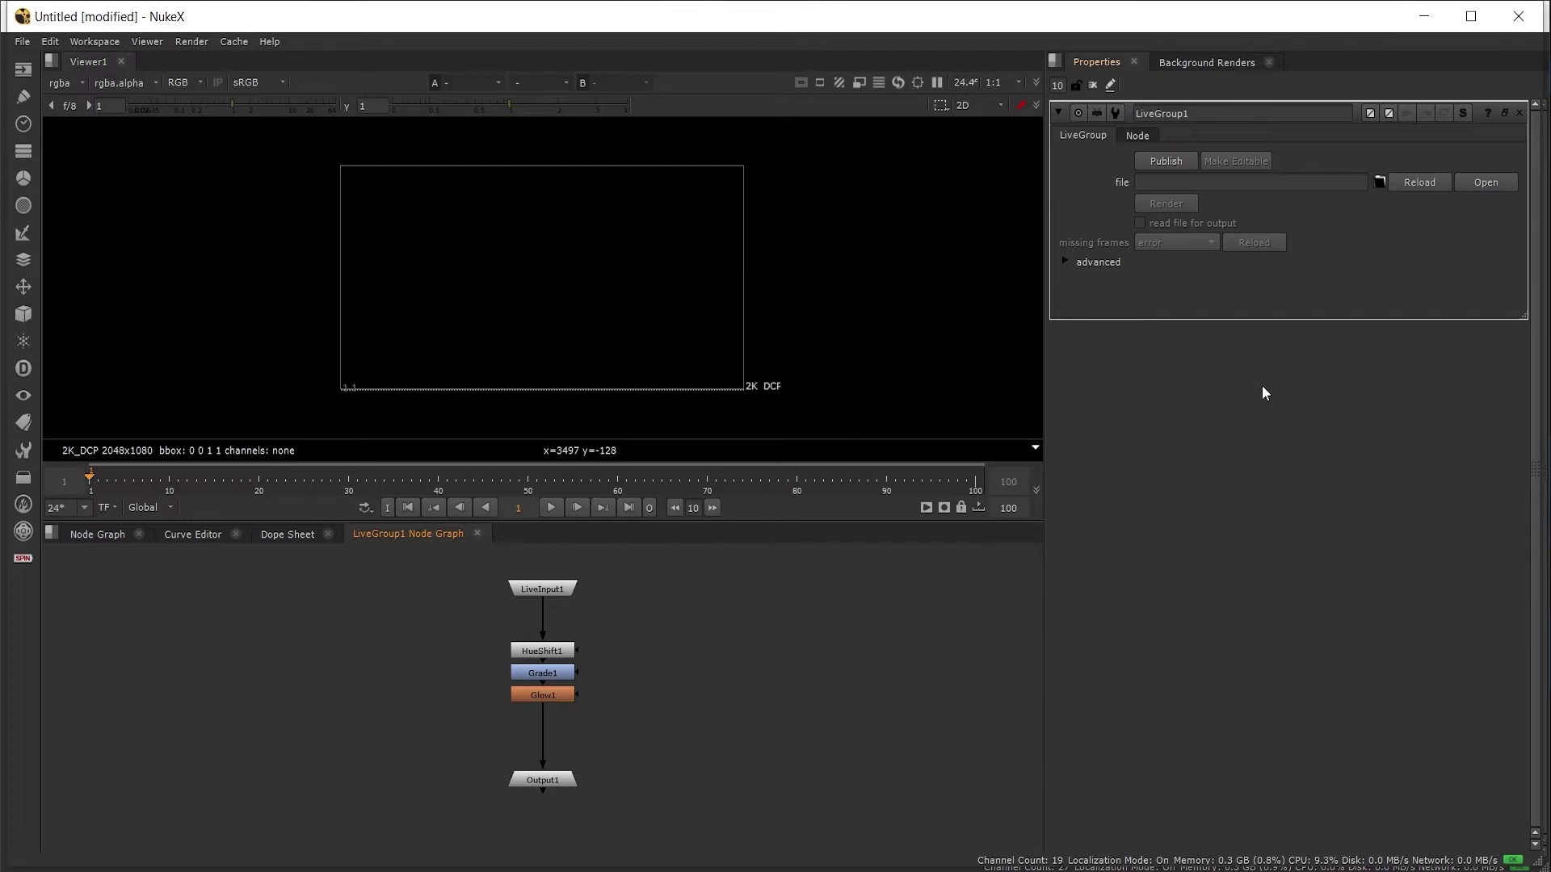
Float LiveGroup1's properties and, with knob editing enabled, add HueShift1's saturation along axis, hue rotation and brightness controls to them.
left_click(1502, 114)
left_click_drag(534, 144, 827, 152)
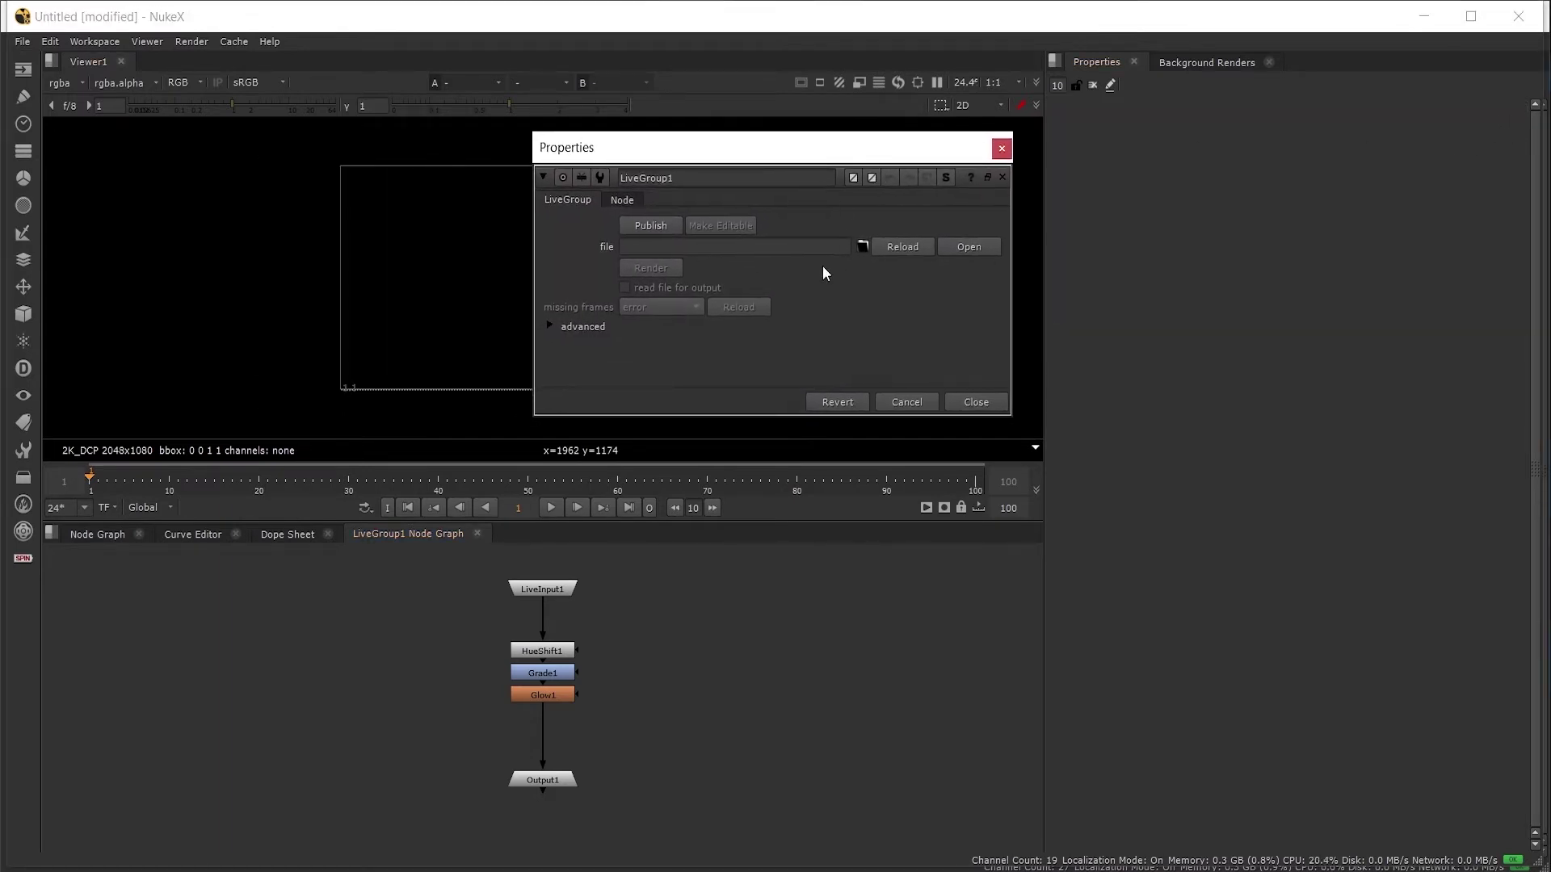
left_click(1113, 90)
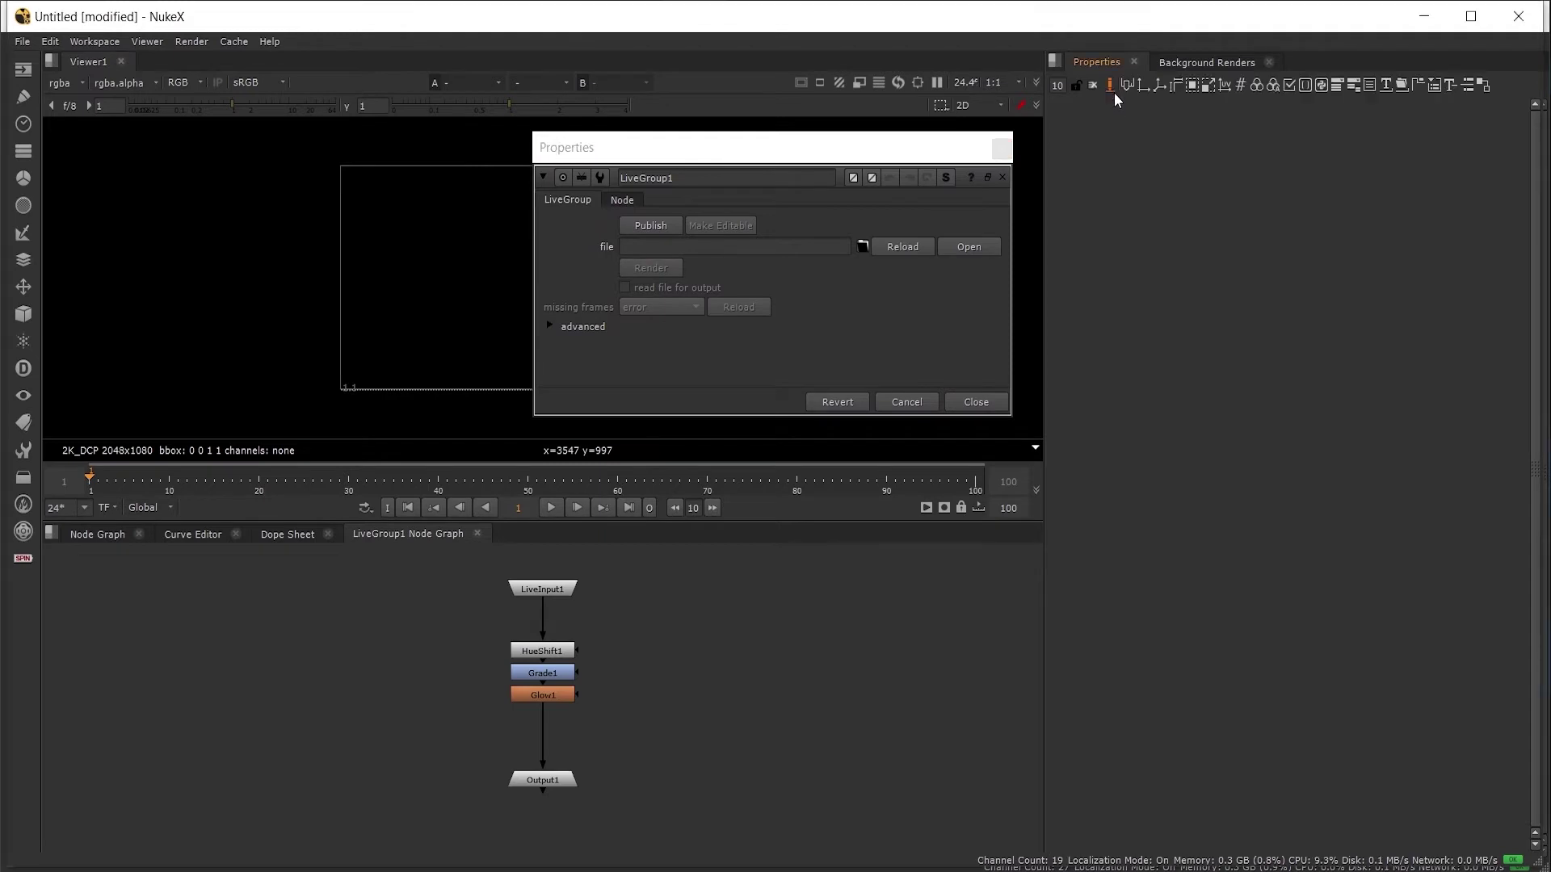
double_click(545, 653)
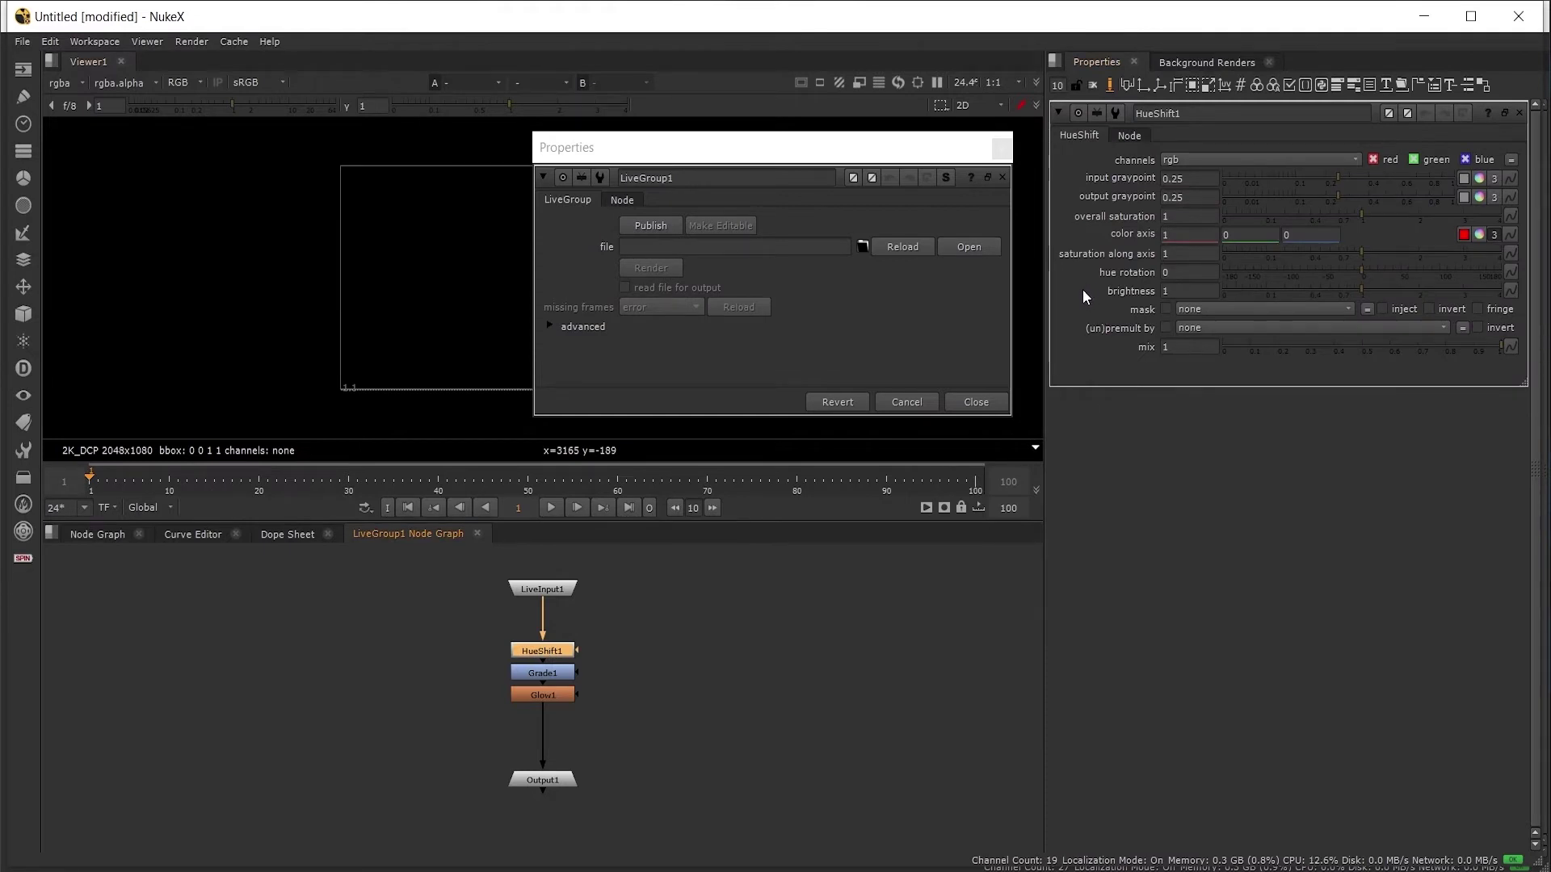
left_click_drag(1140, 273, 1155, 253)
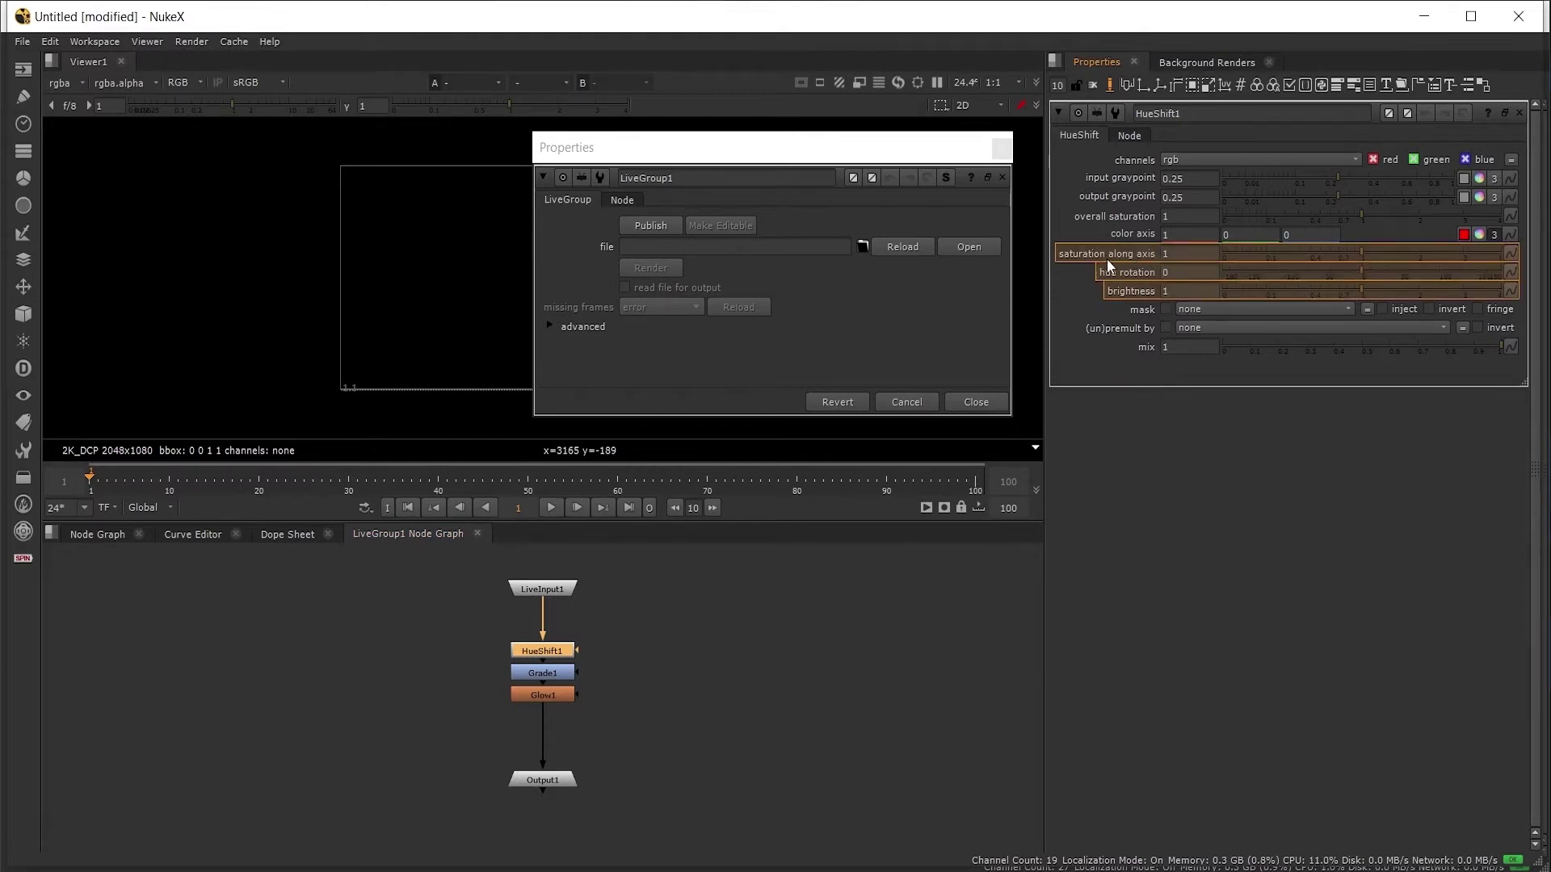
left_click_drag(1119, 257, 631, 261)
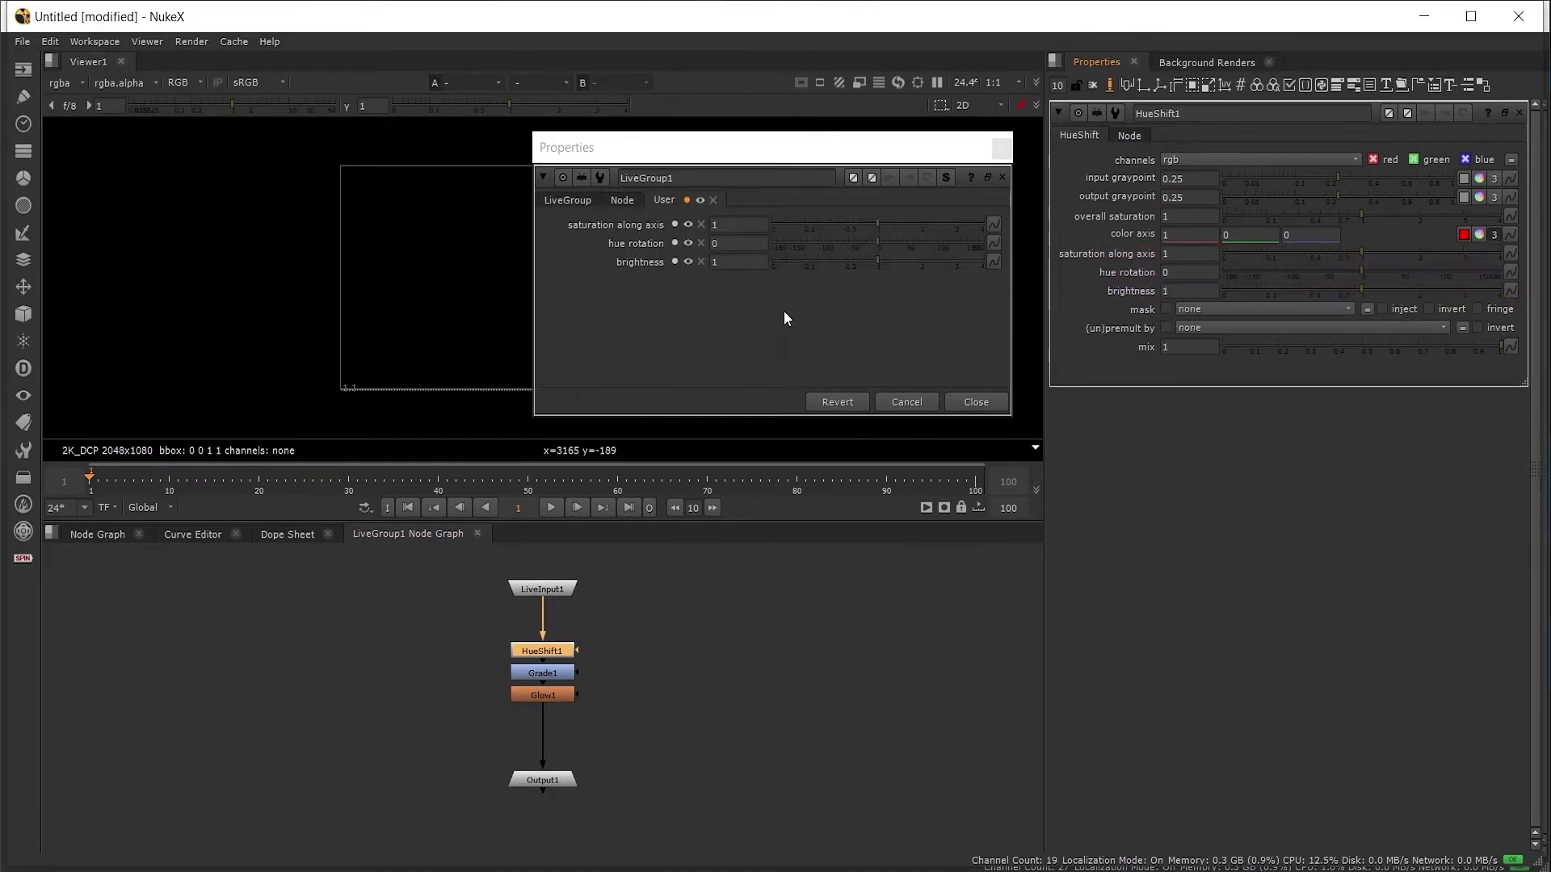
Relabel LiveGroup1's User group of custom controls as Treatment.
double_click(687, 200)
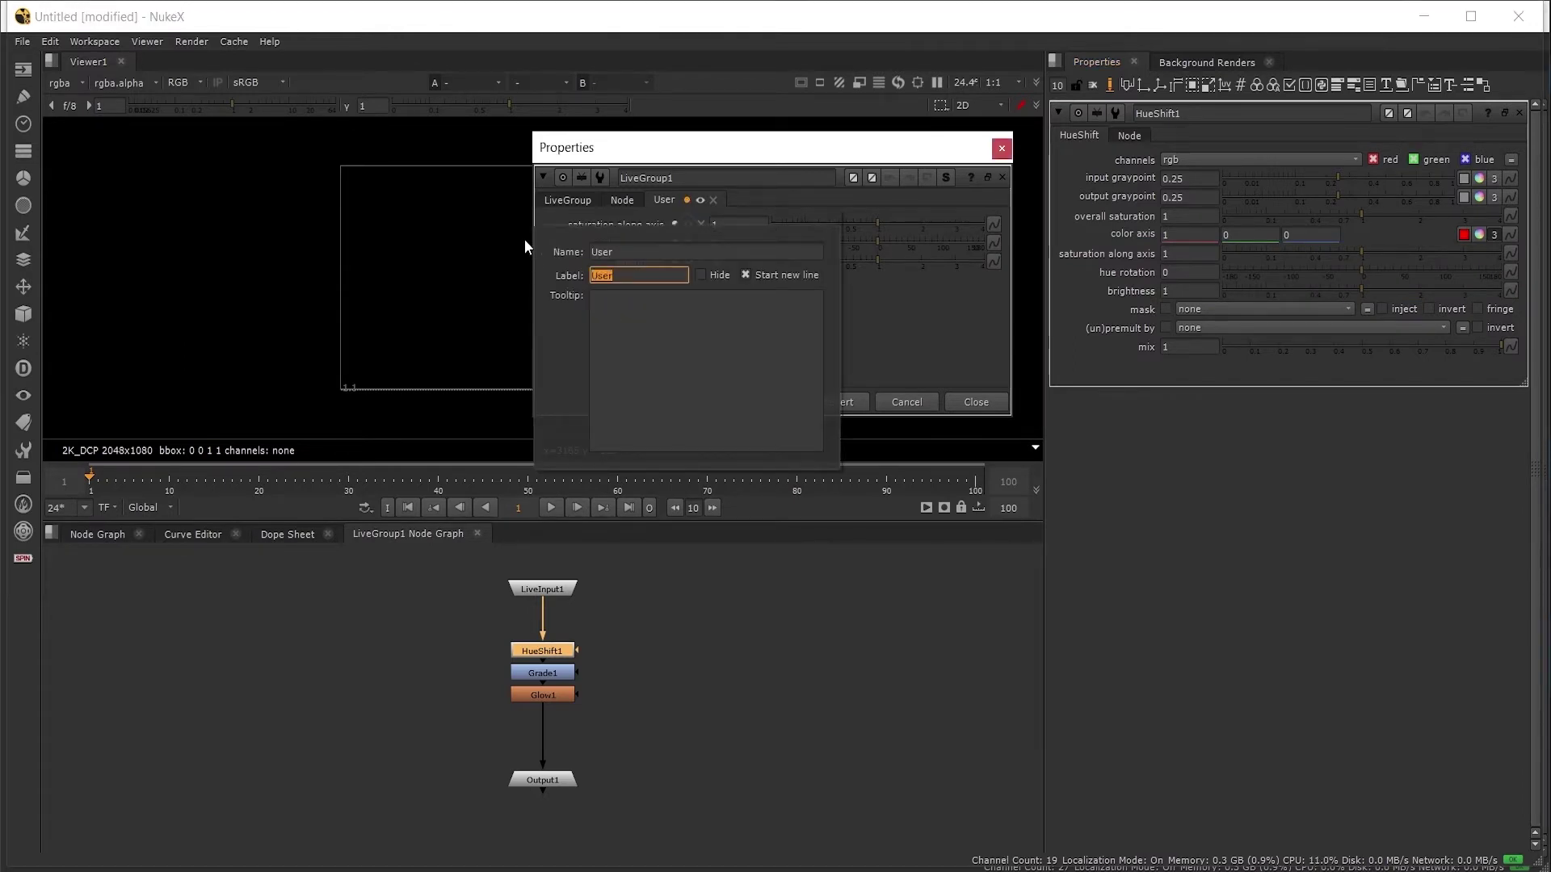
type("Treatme")
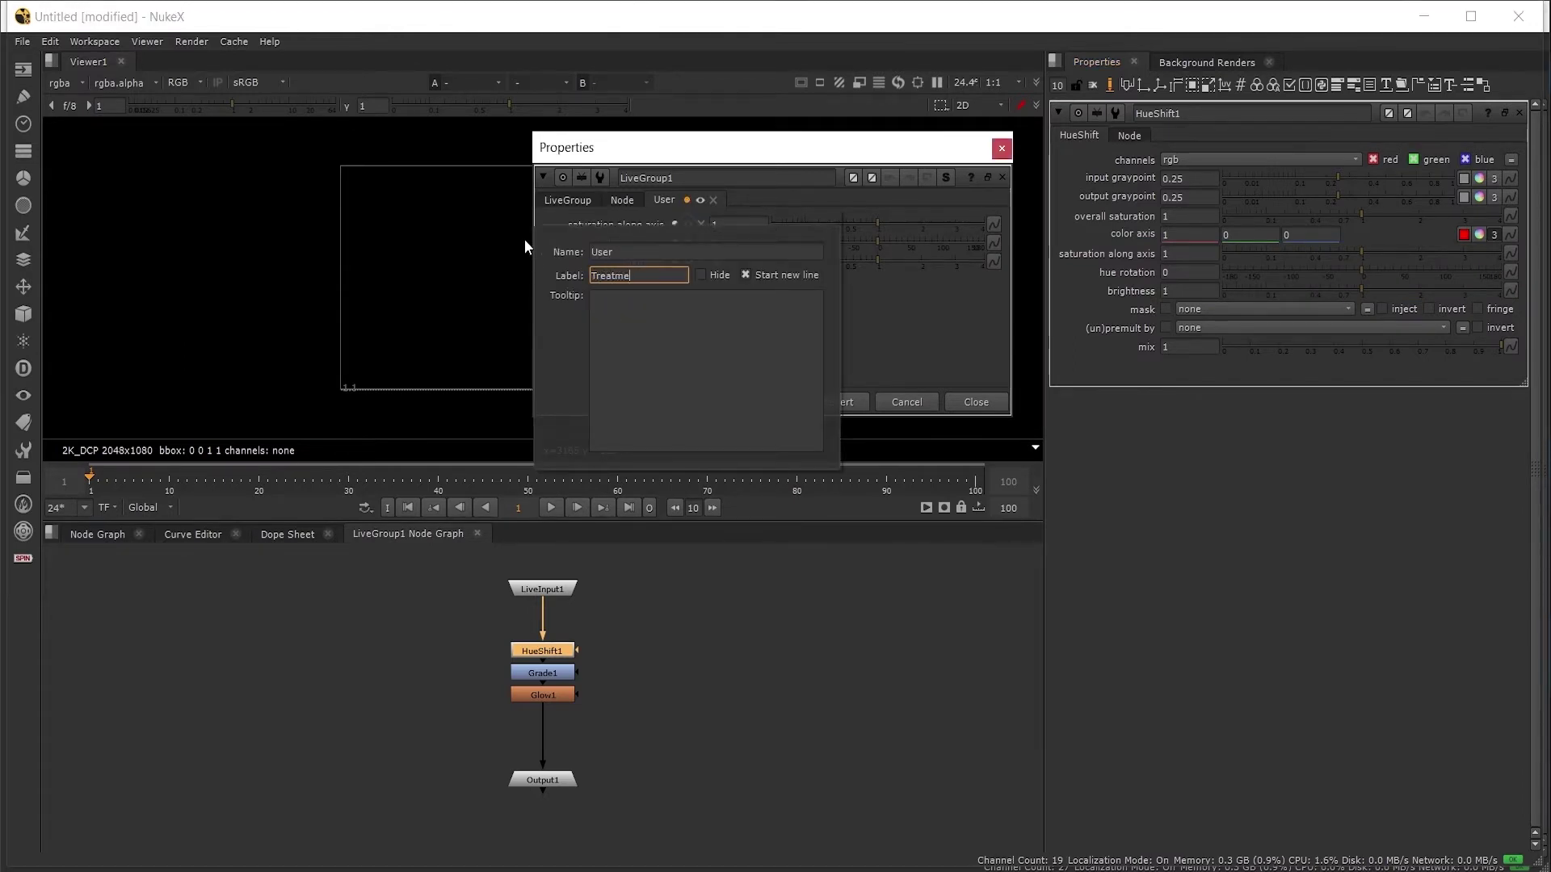
type("nt")
left_click(892, 346)
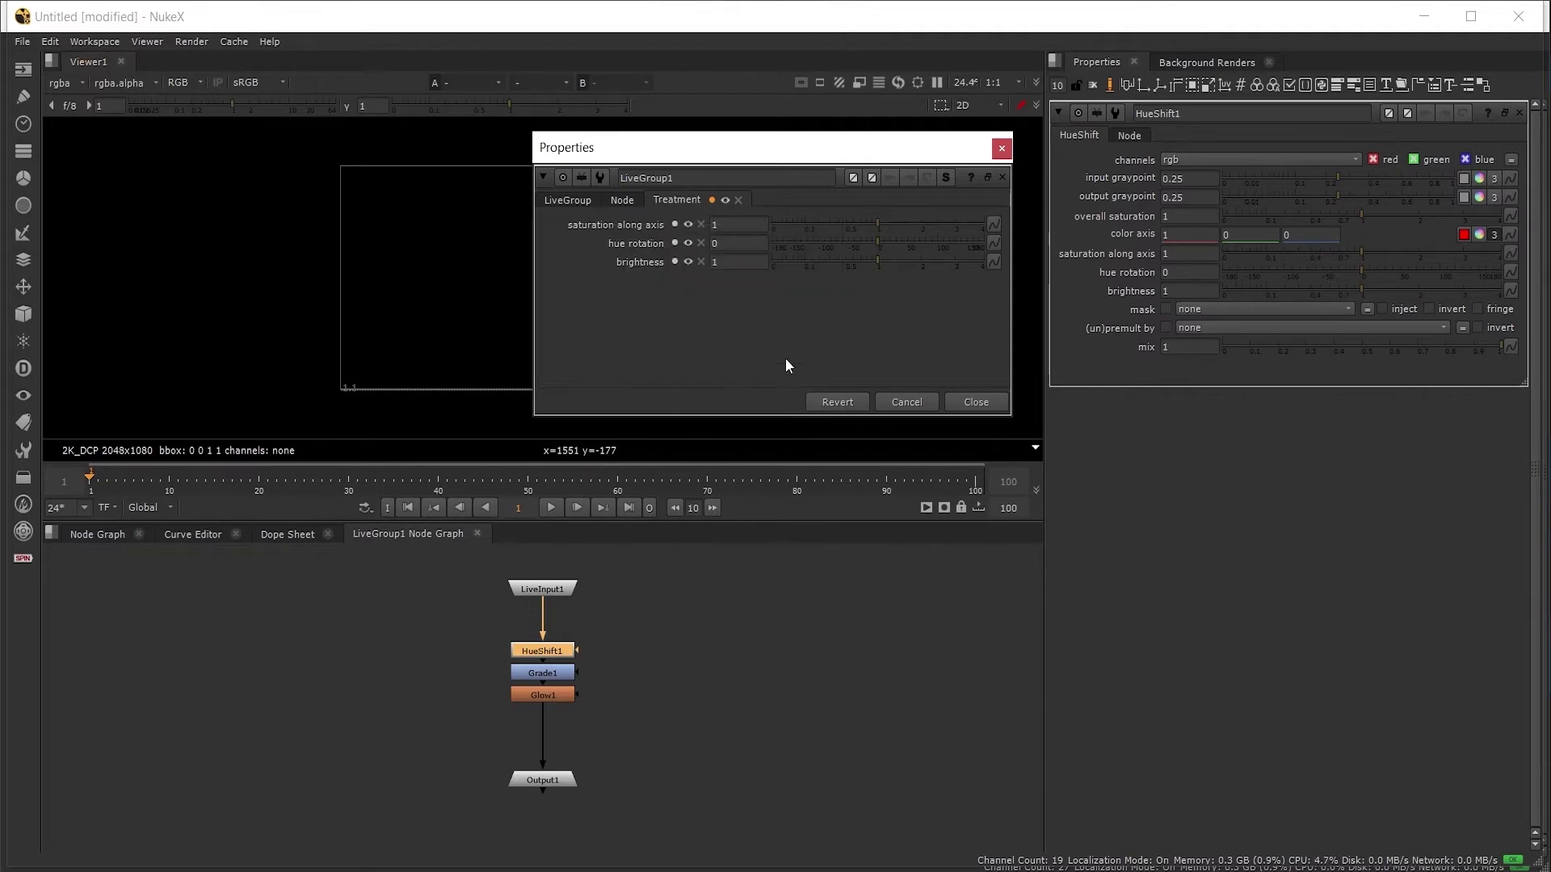
Add Grade1's multiply control and Glow1's size control to LiveGroup1's Treatment controls.
double_click(556, 673)
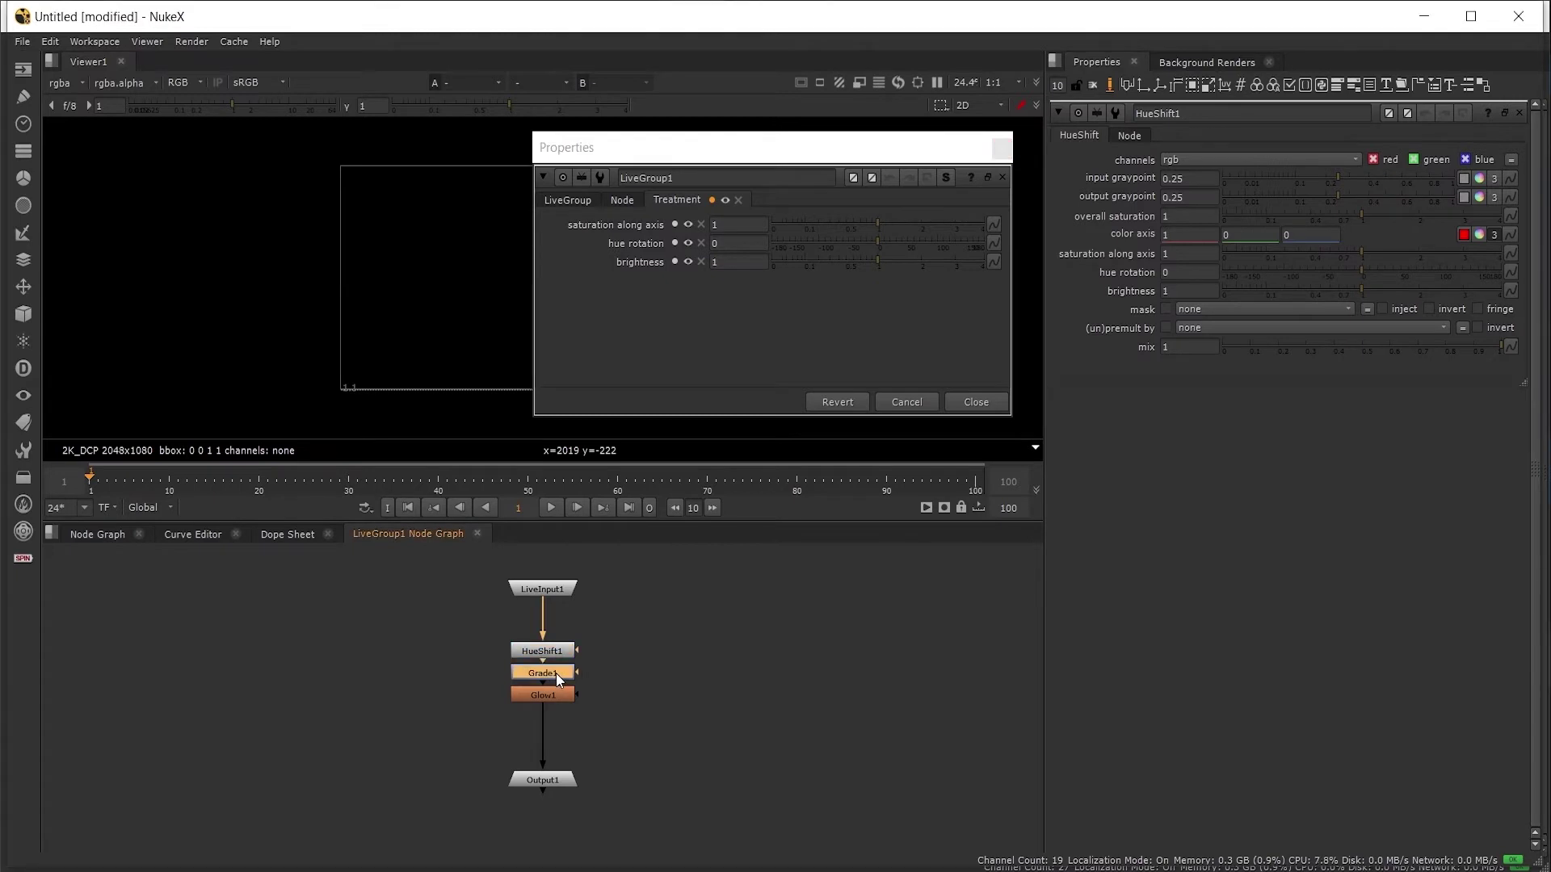
left_click_drag(1113, 253, 757, 306)
double_click(559, 693)
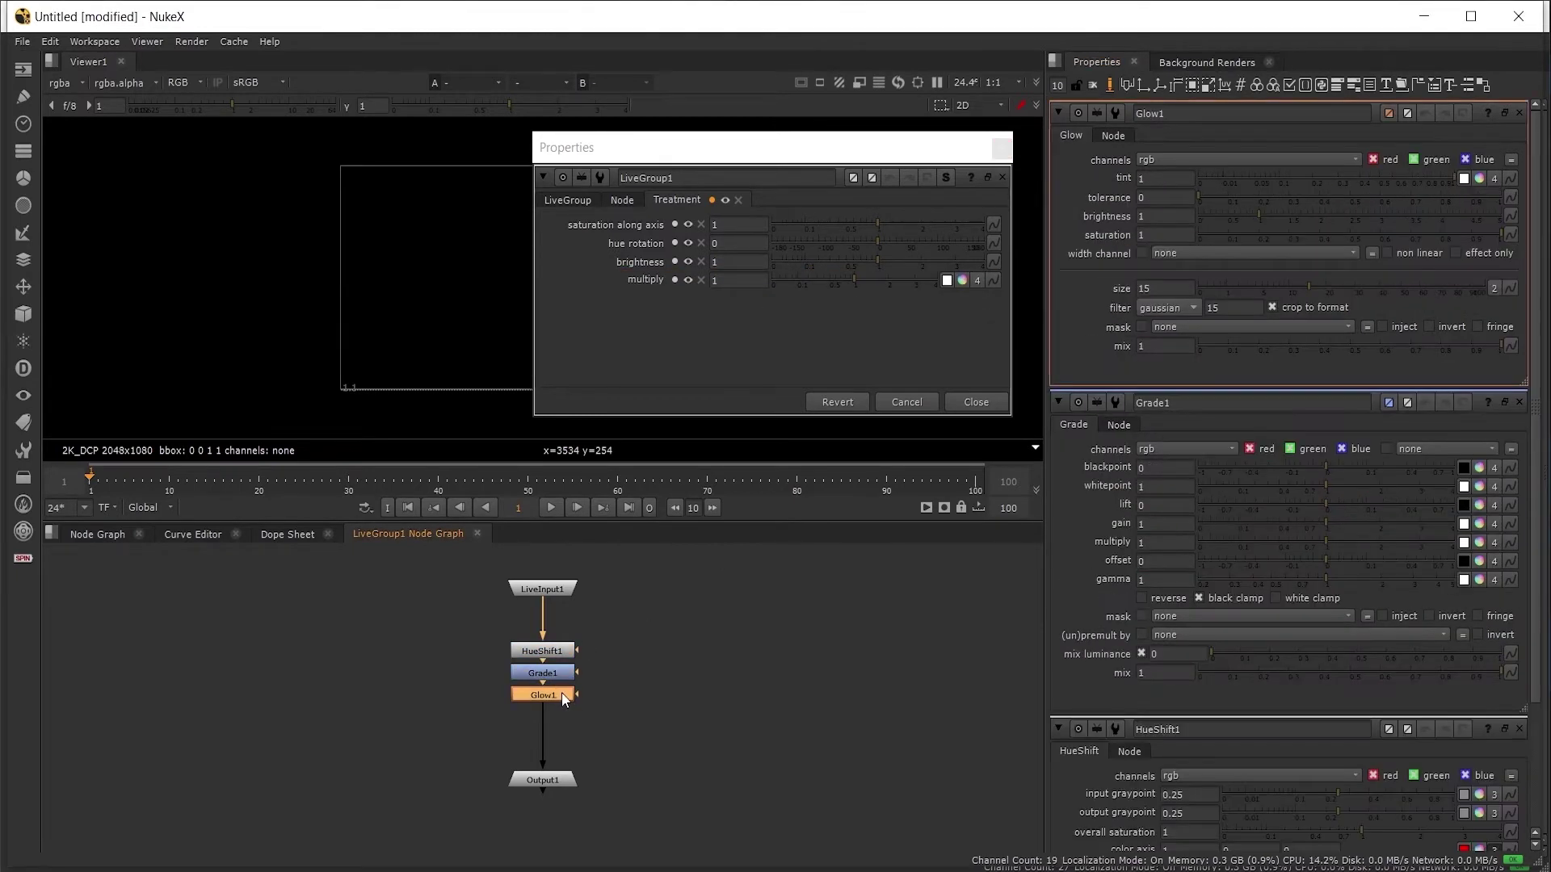
left_click_drag(1122, 292, 646, 337)
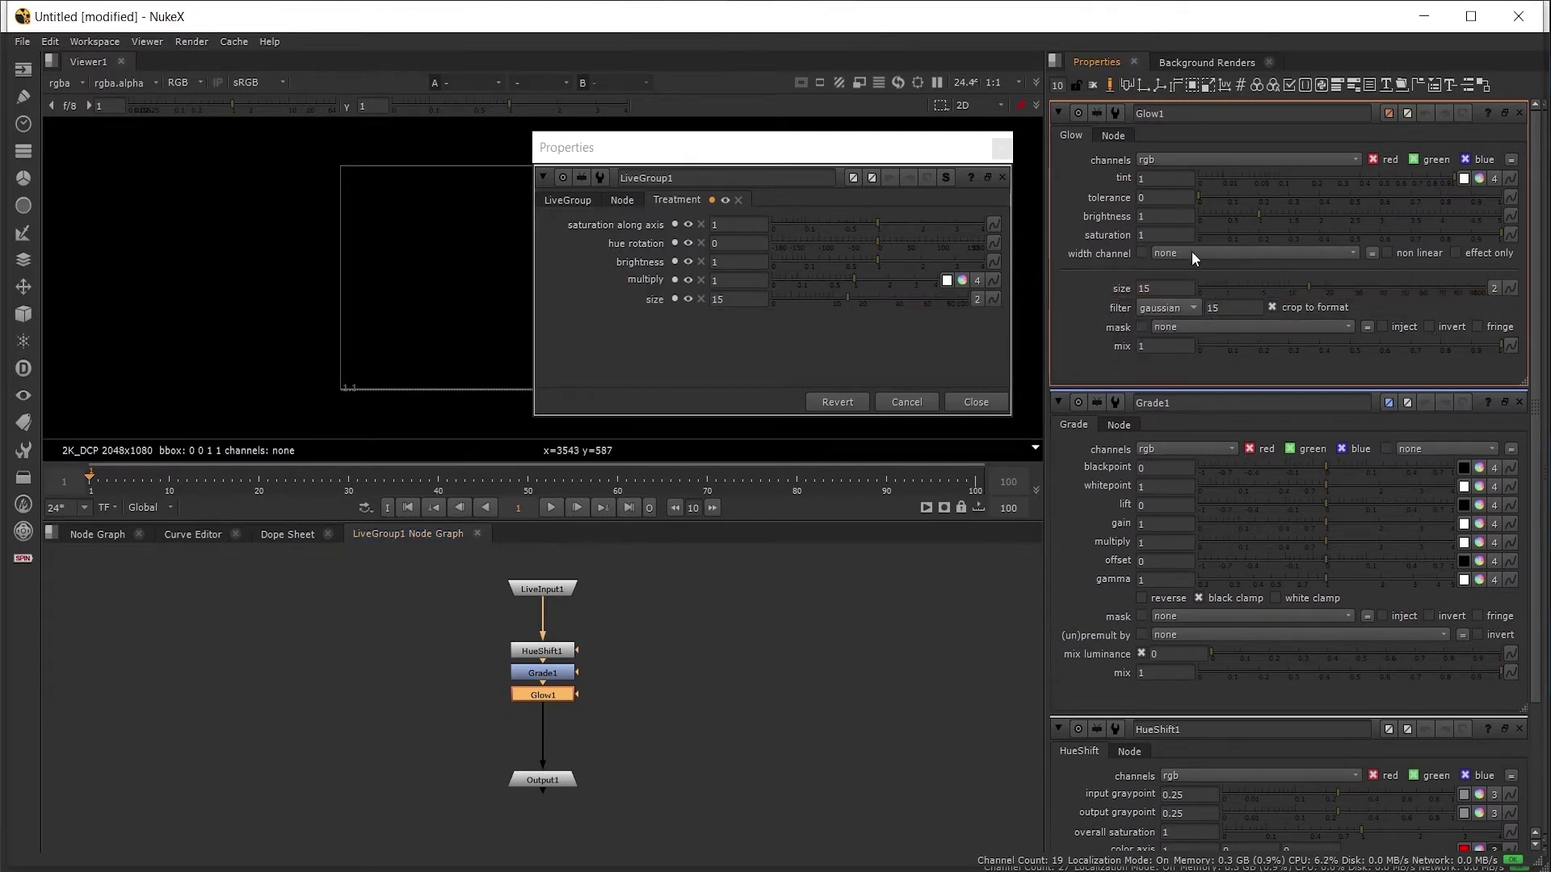
End knob editing, redock LiveGroup1's properties as the only ones open, and return to the main node graph.
left_click(1110, 86)
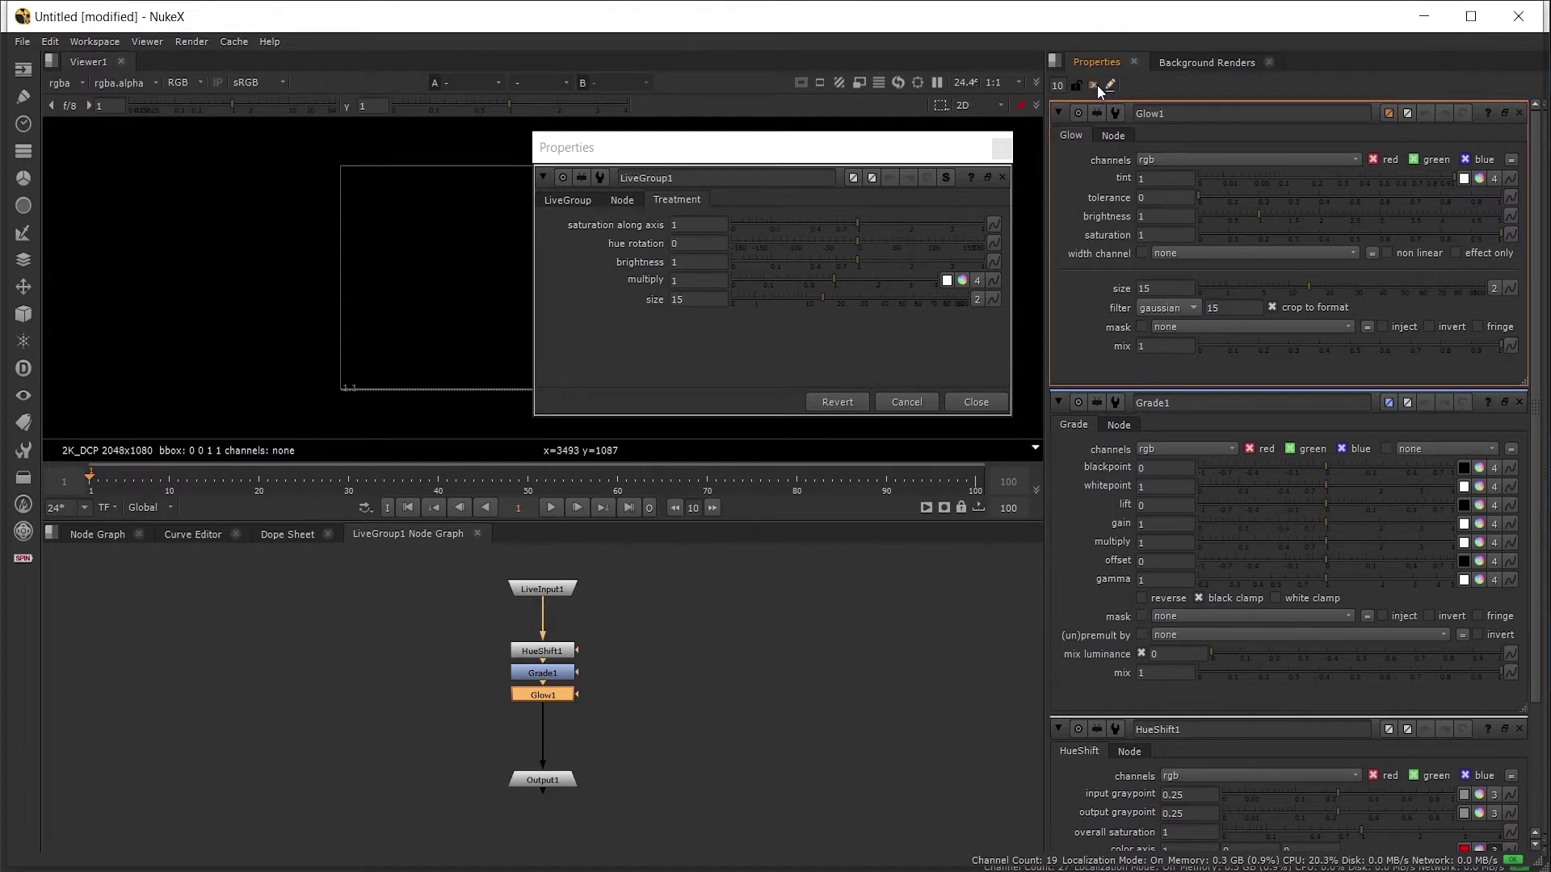
left_click(1093, 85)
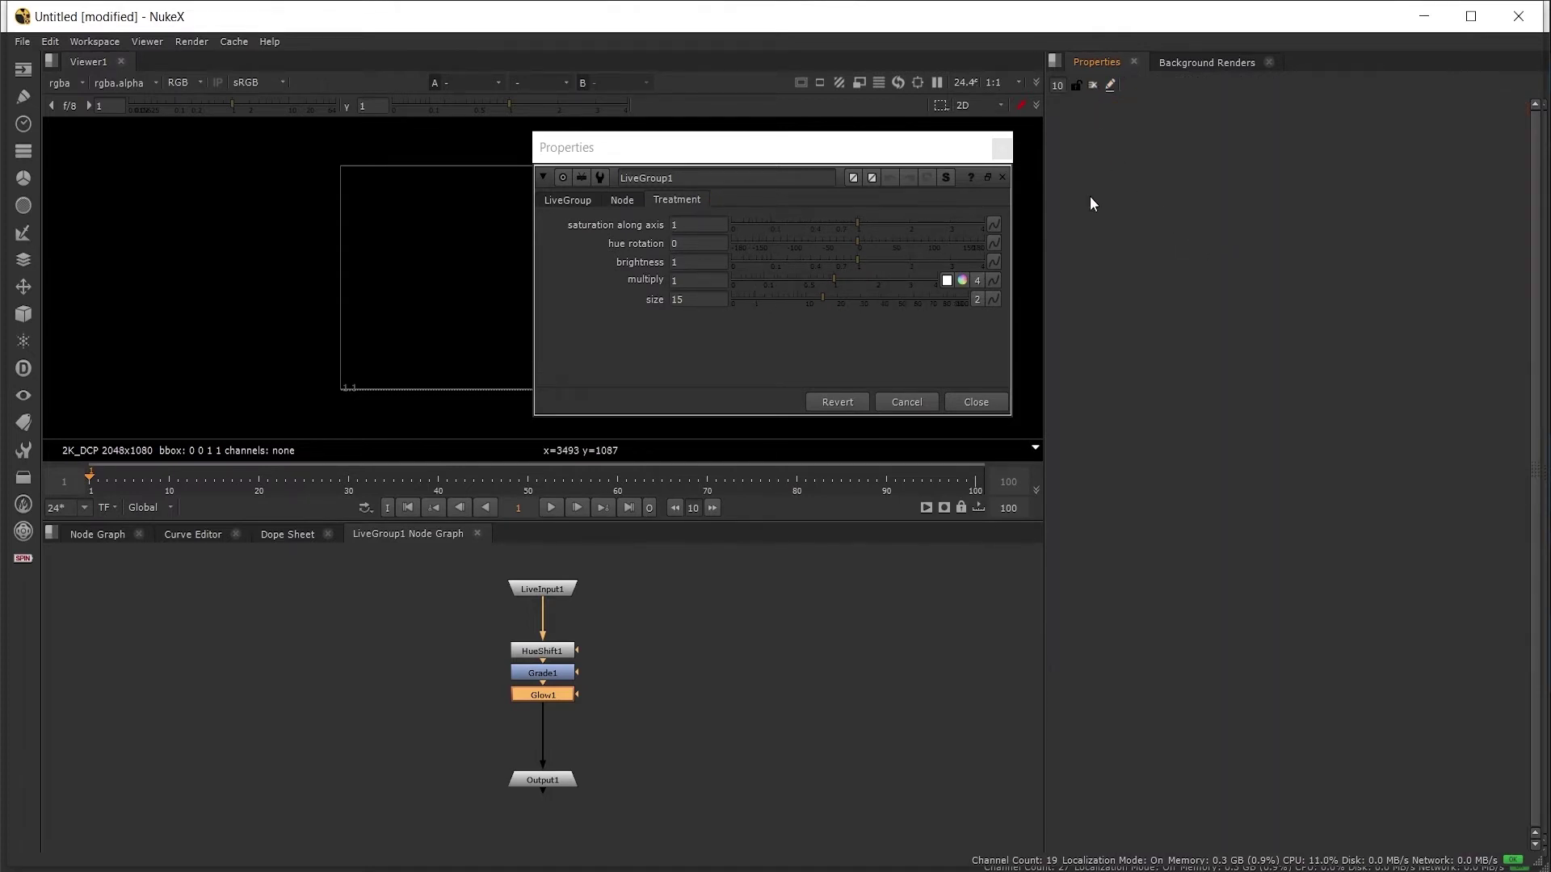
left_click(987, 176)
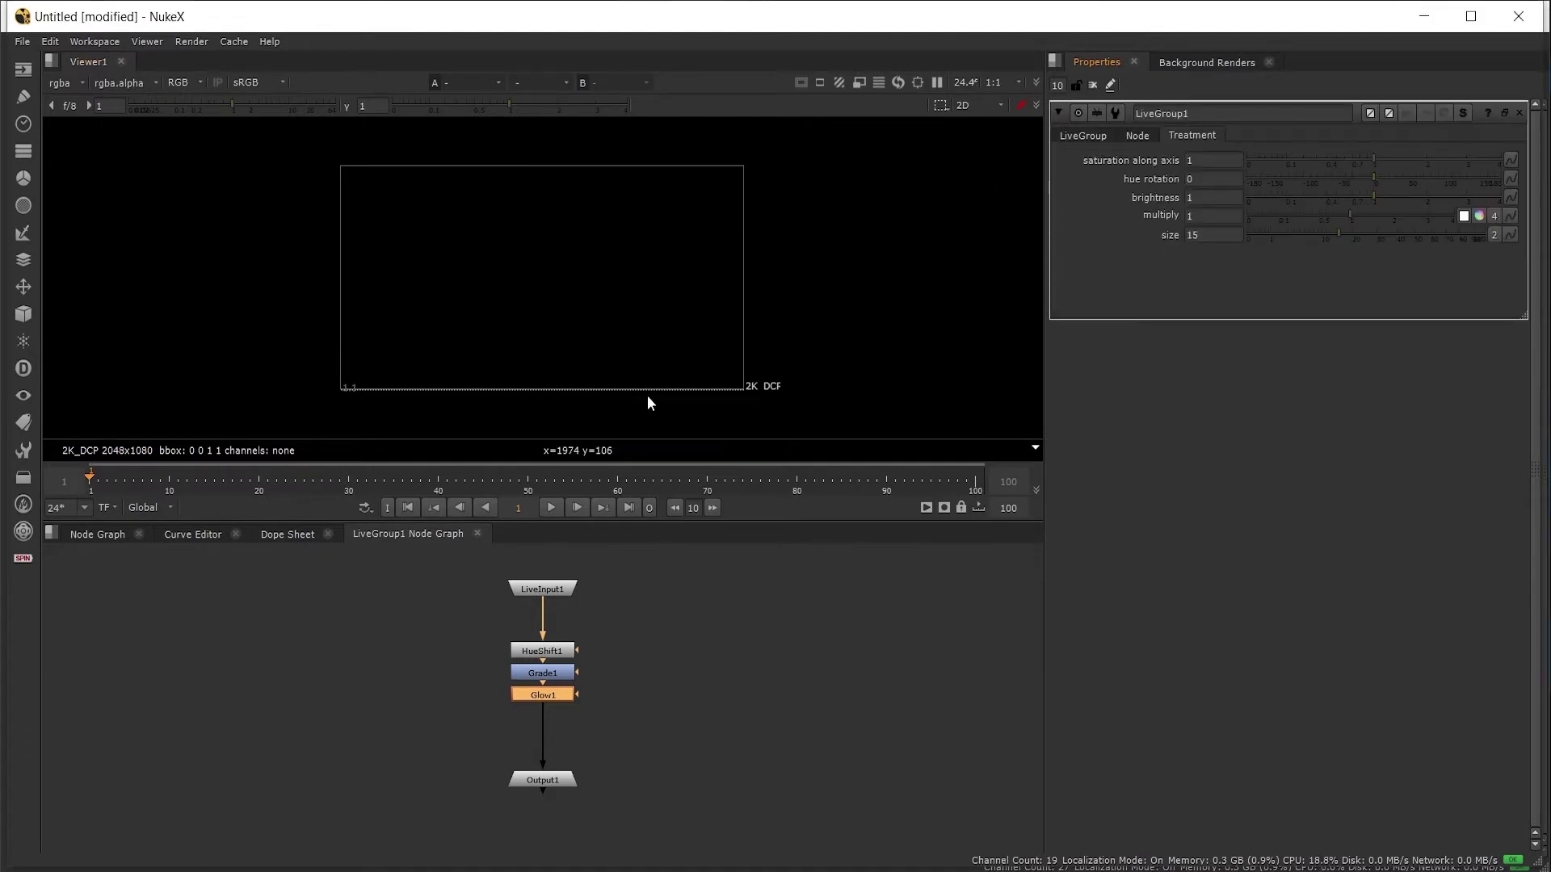
left_click(98, 539)
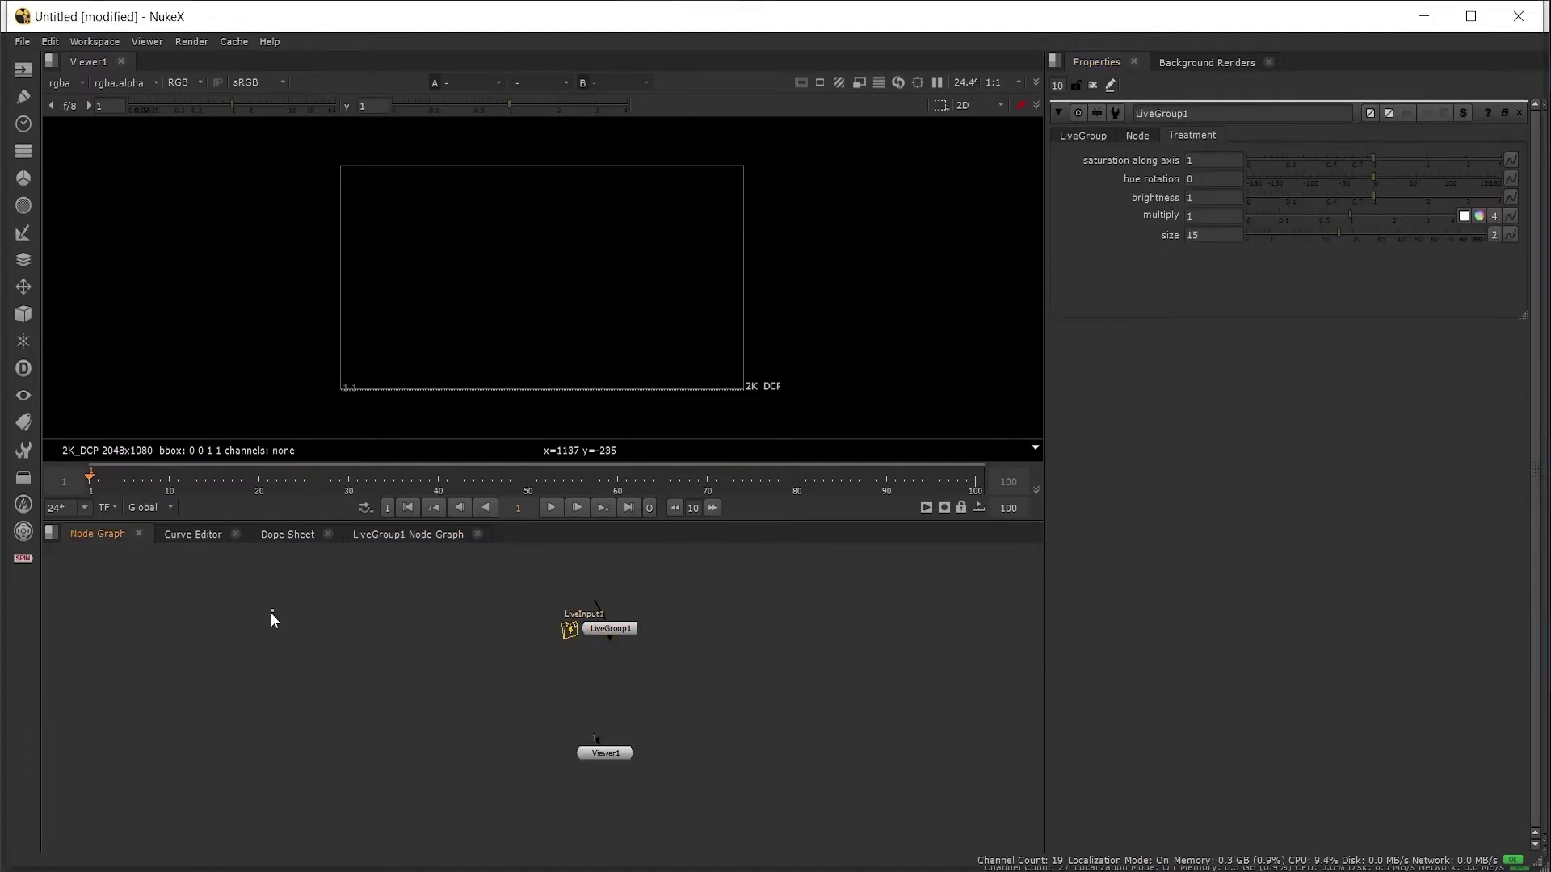
Publish LiveGroup1 as overallTreatment_v001.nk in the project's 04 Tools/Treatments folder, overwriting the existing file.
left_click_drag(616, 630, 604, 640)
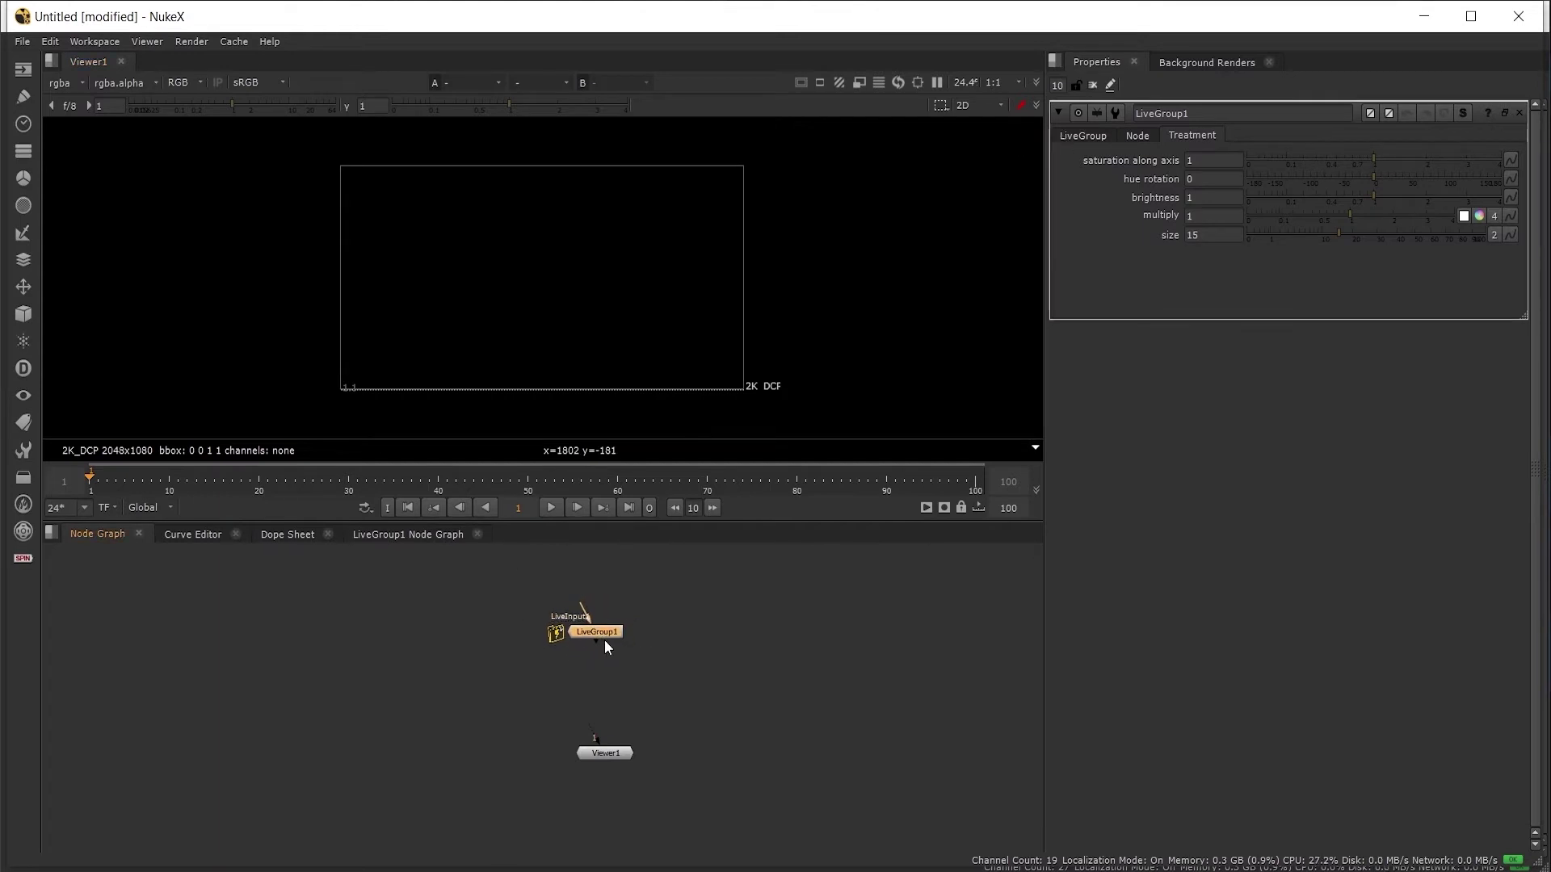
left_click(1080, 137)
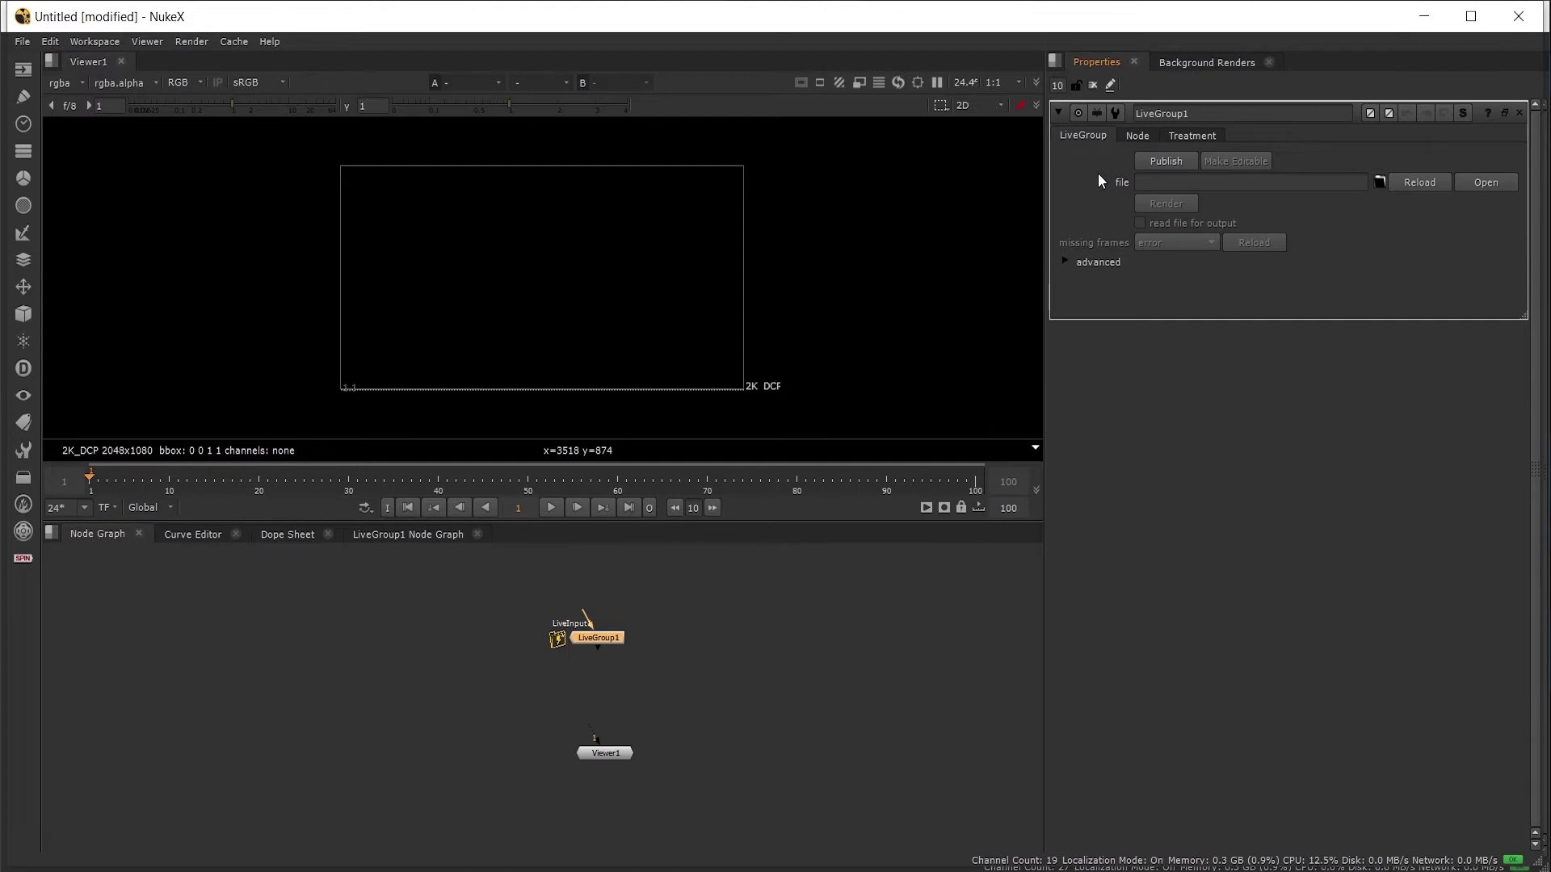
left_click(1167, 162)
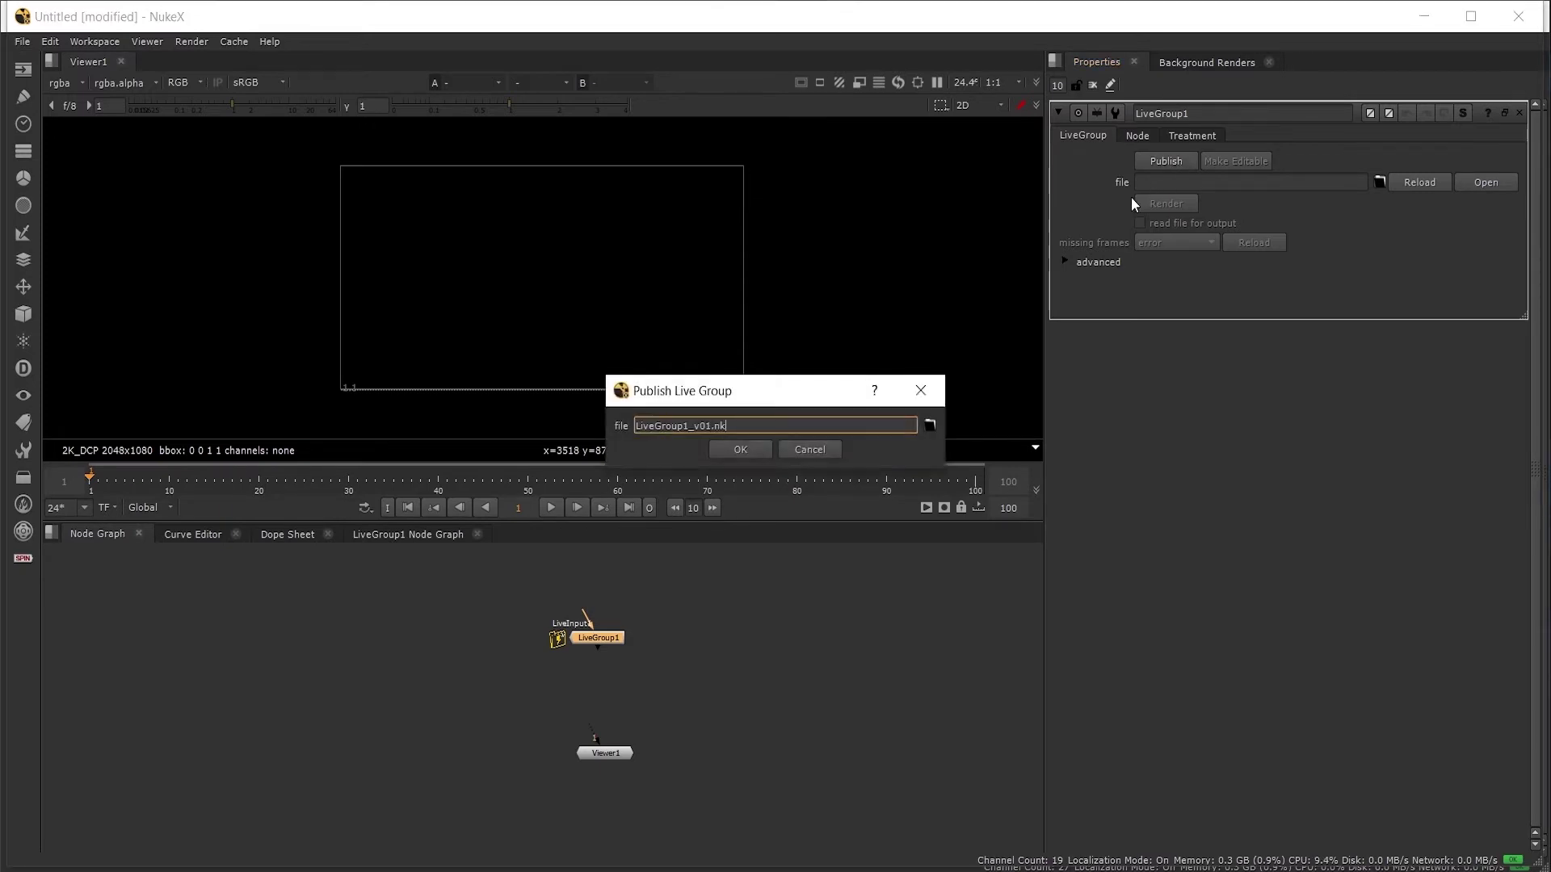
left_click(930, 425)
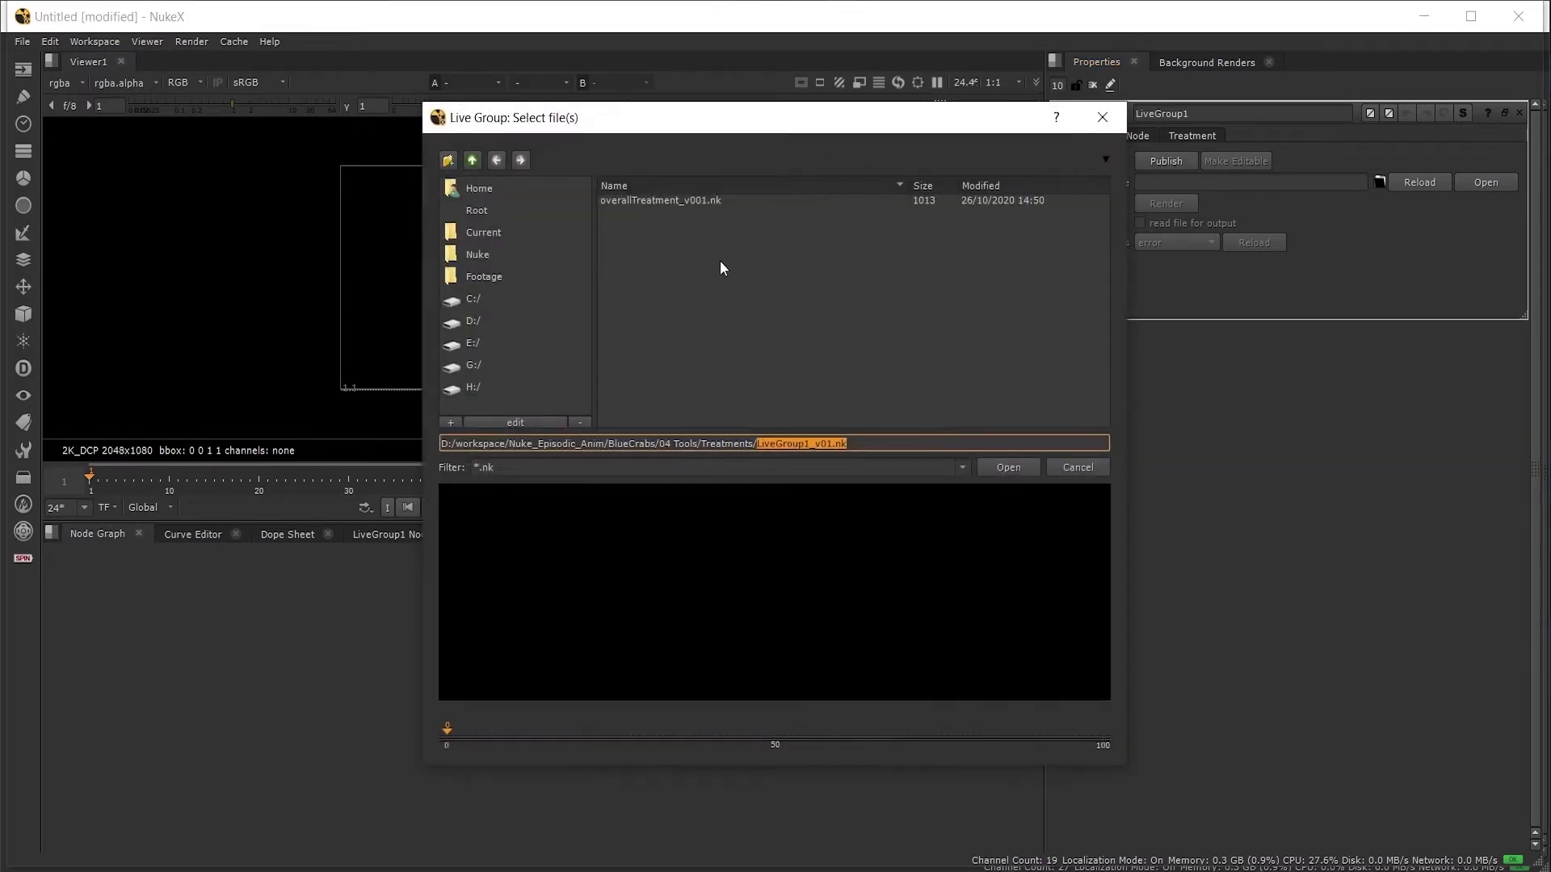
left_click(674, 218)
left_click(661, 202)
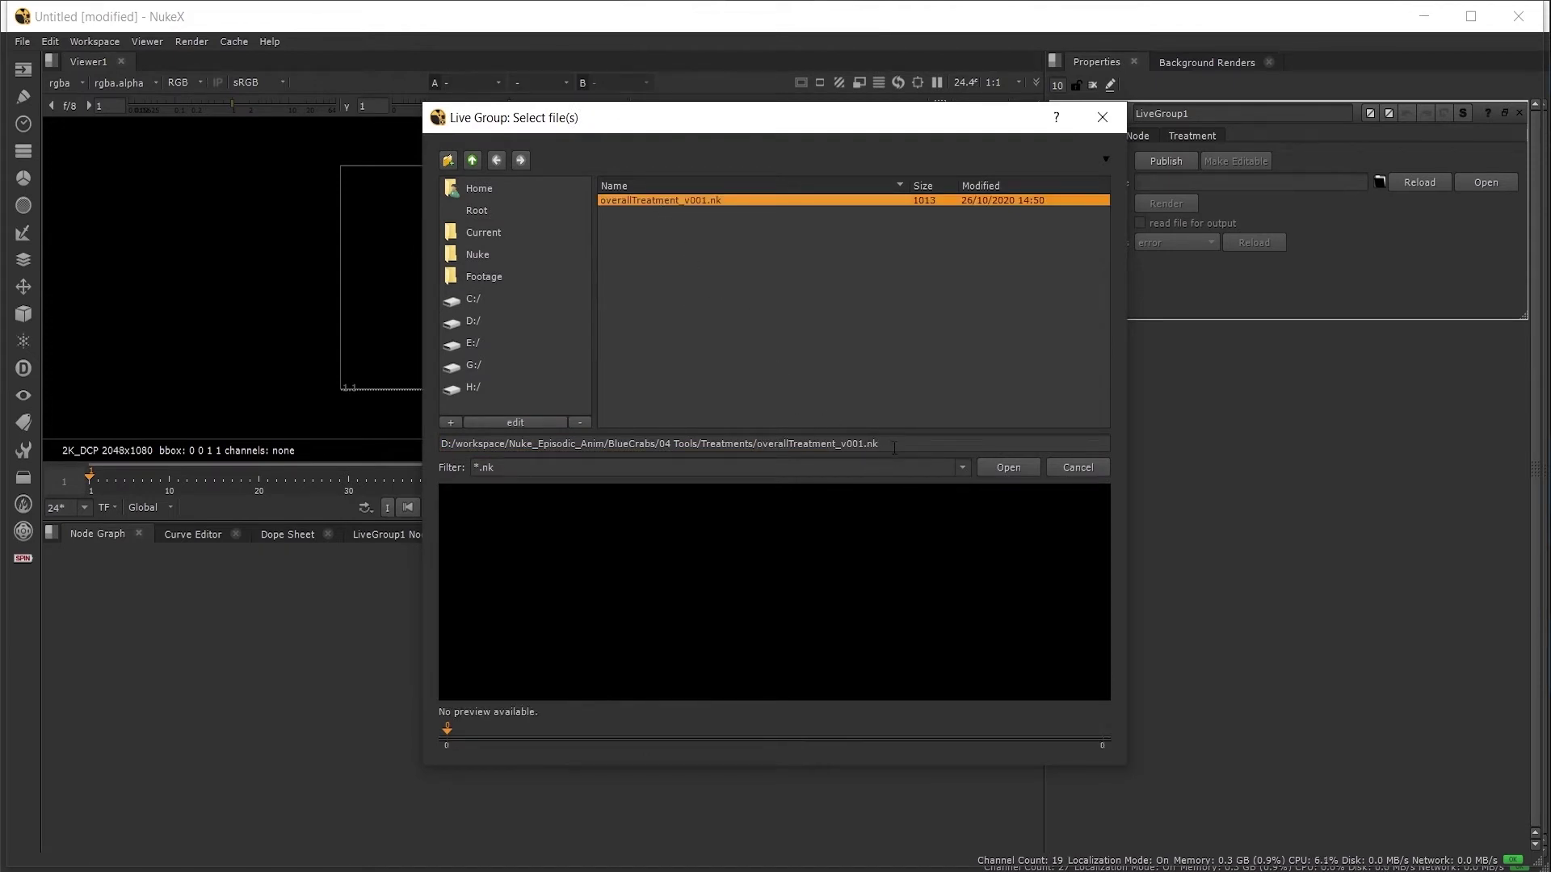
double_click(868, 446)
left_click_drag(877, 446, 842, 446)
left_click(898, 447)
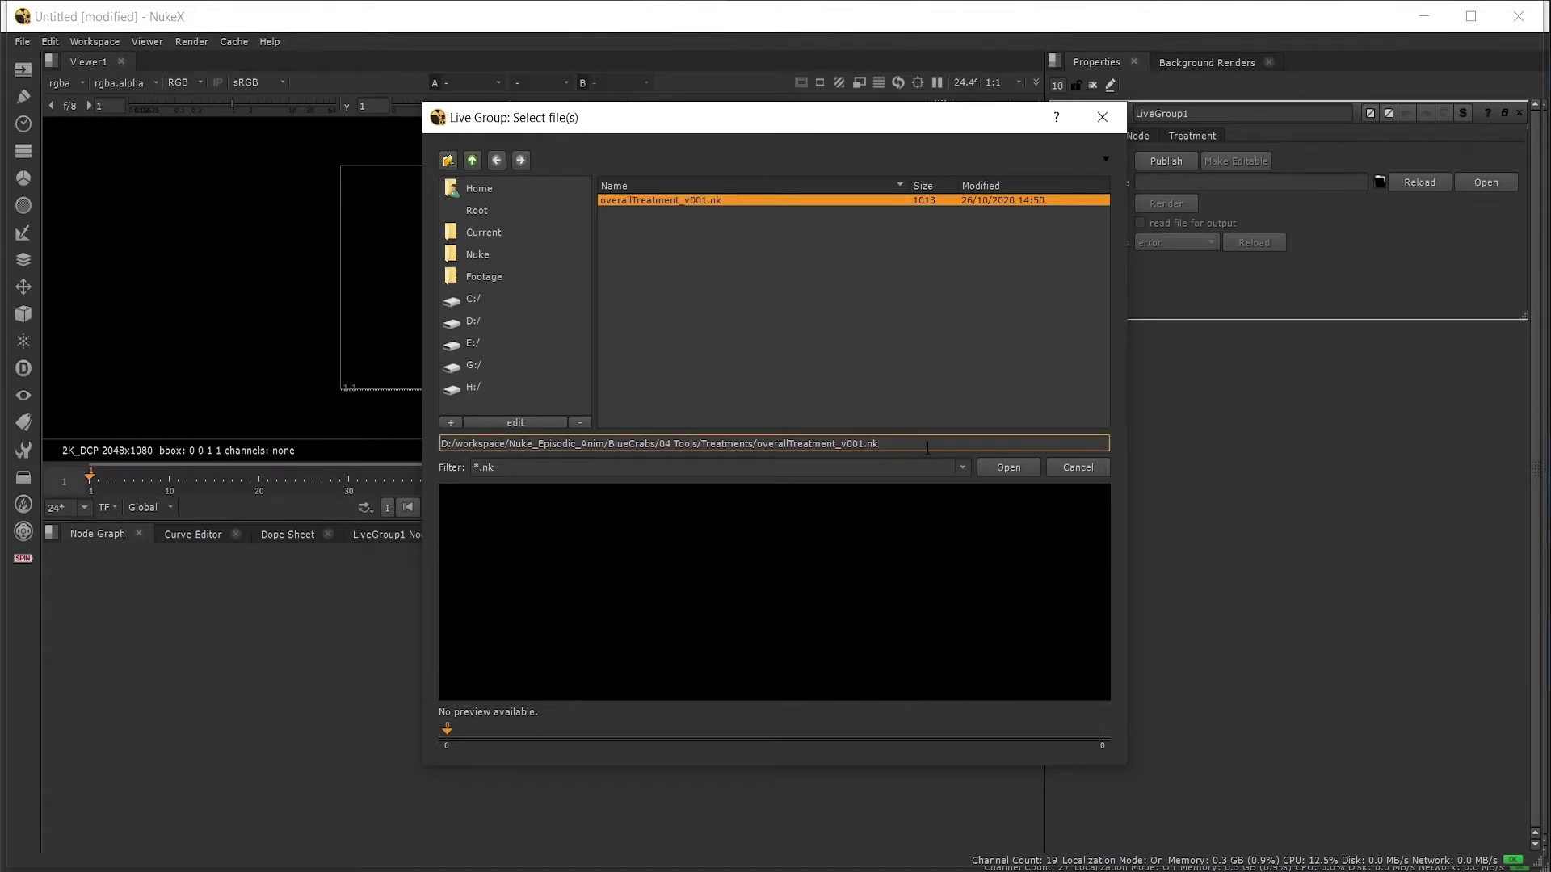
left_click(1023, 472)
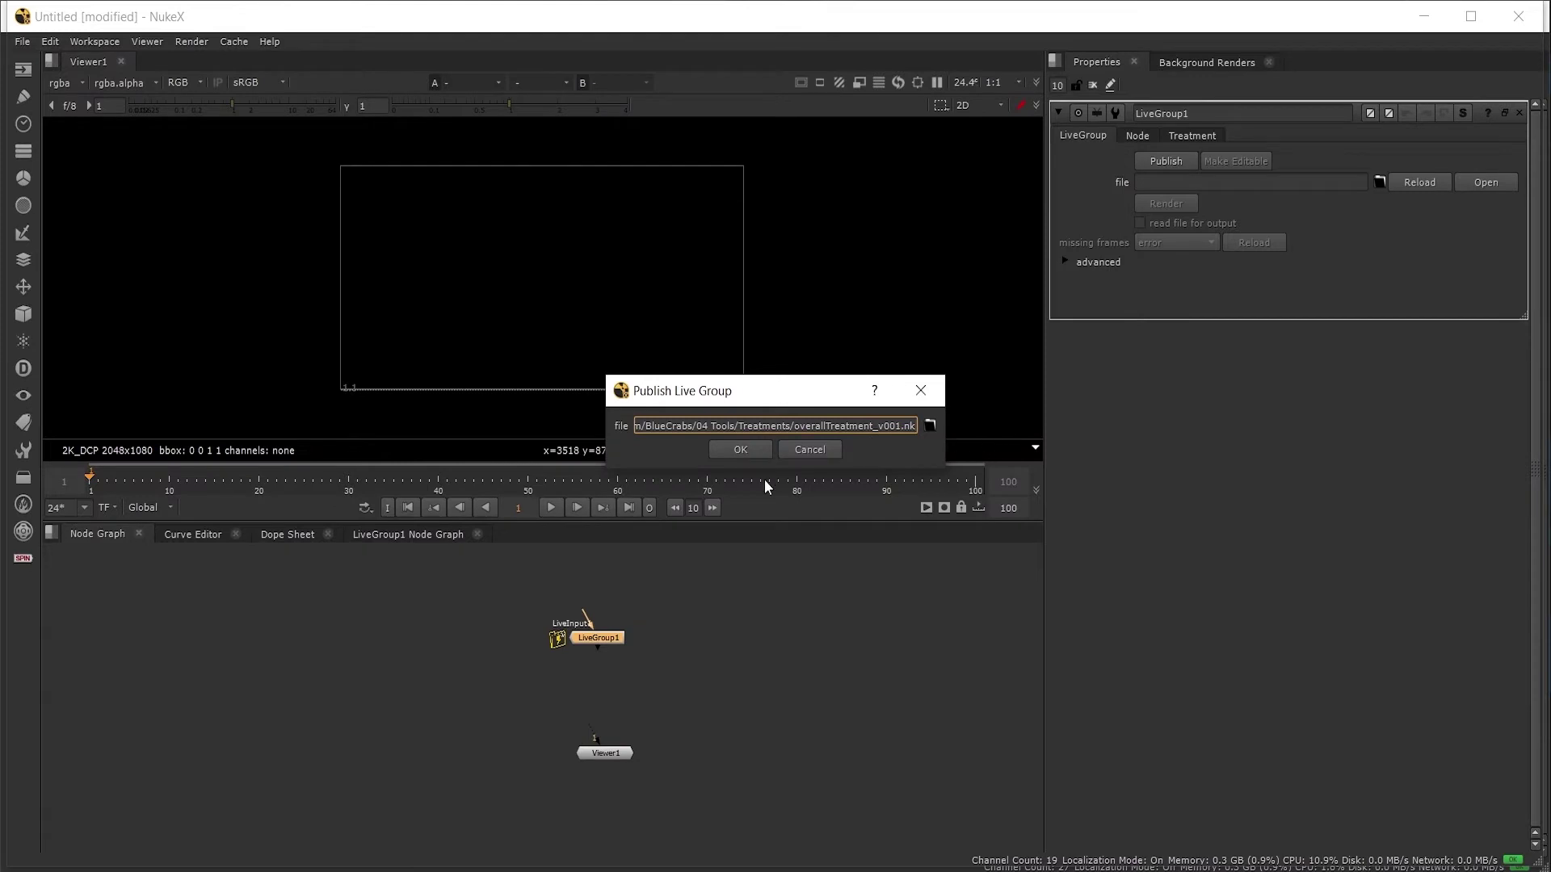
left_click(751, 451)
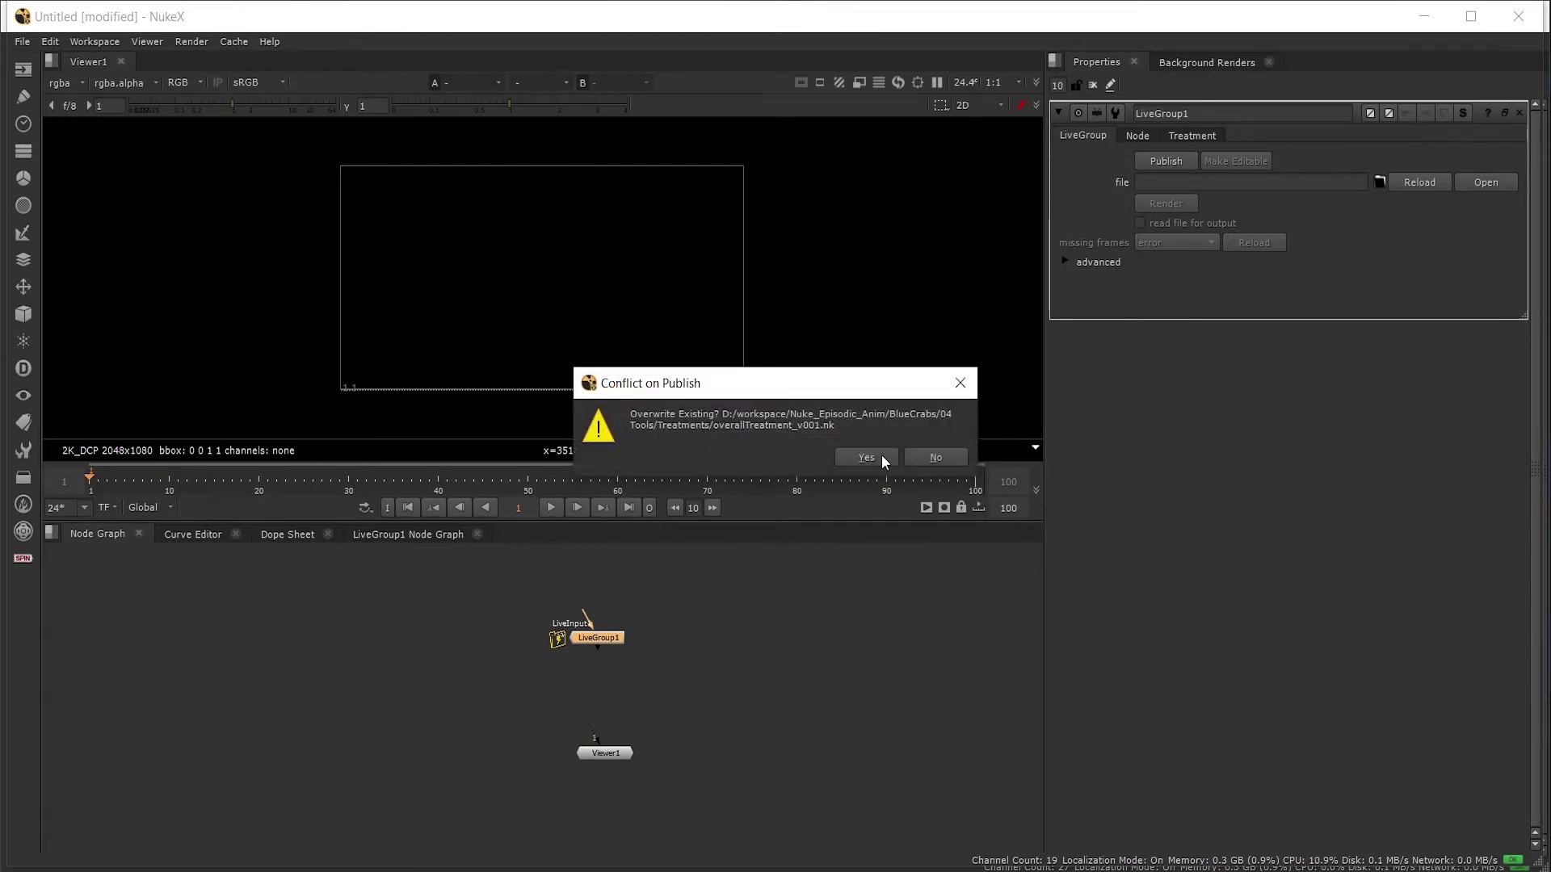
left_click(882, 454)
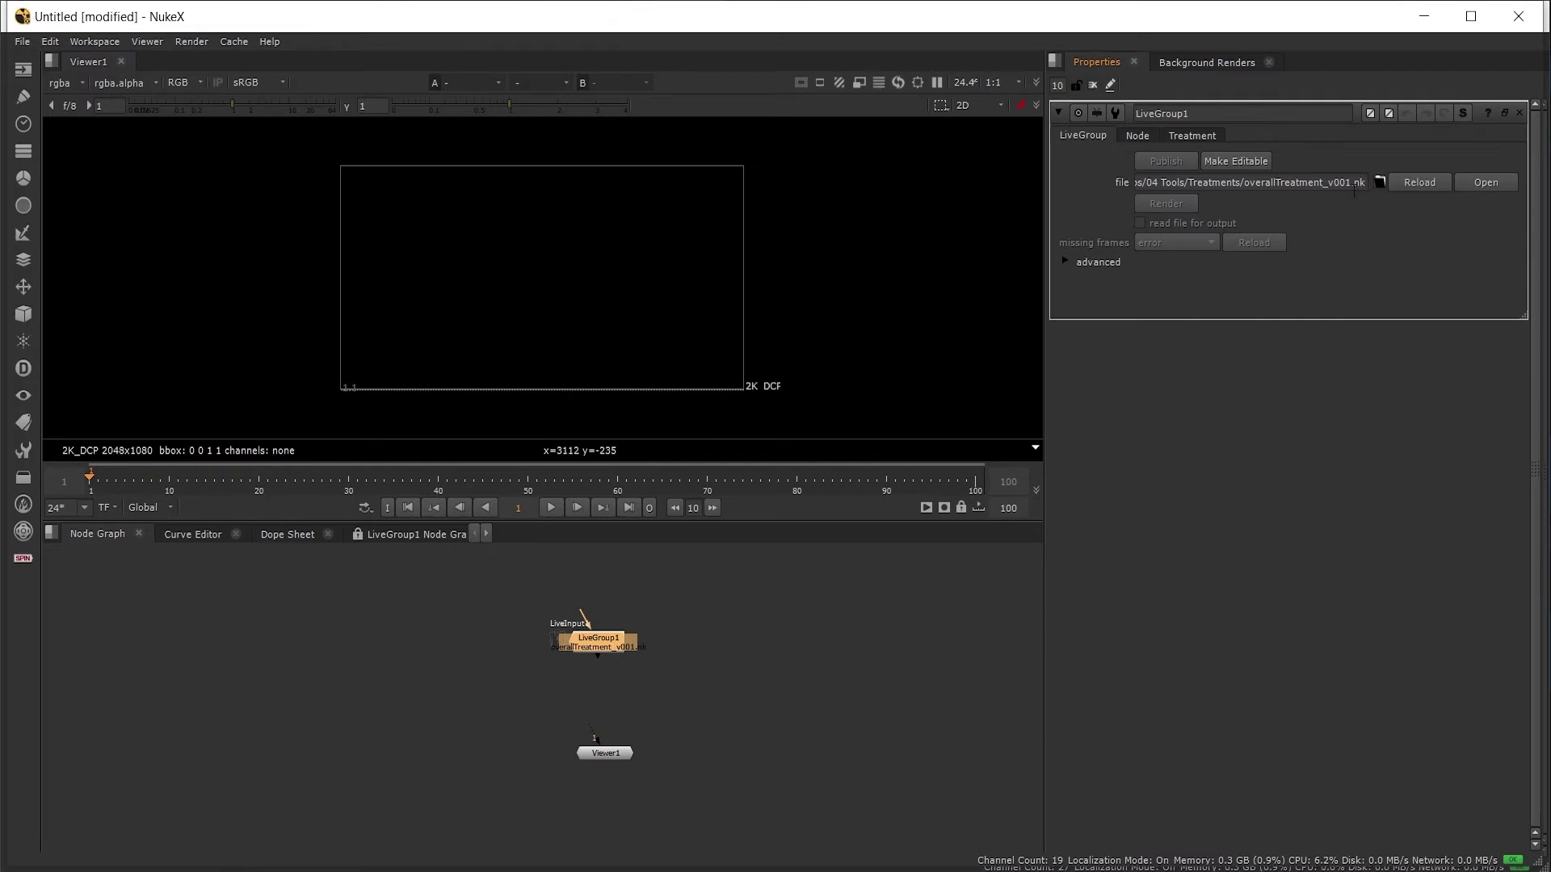
Check the published overallTreatment_v001 file in the Treatments folder in File Explorer, then return to the Nuke script.
left_click(1379, 183)
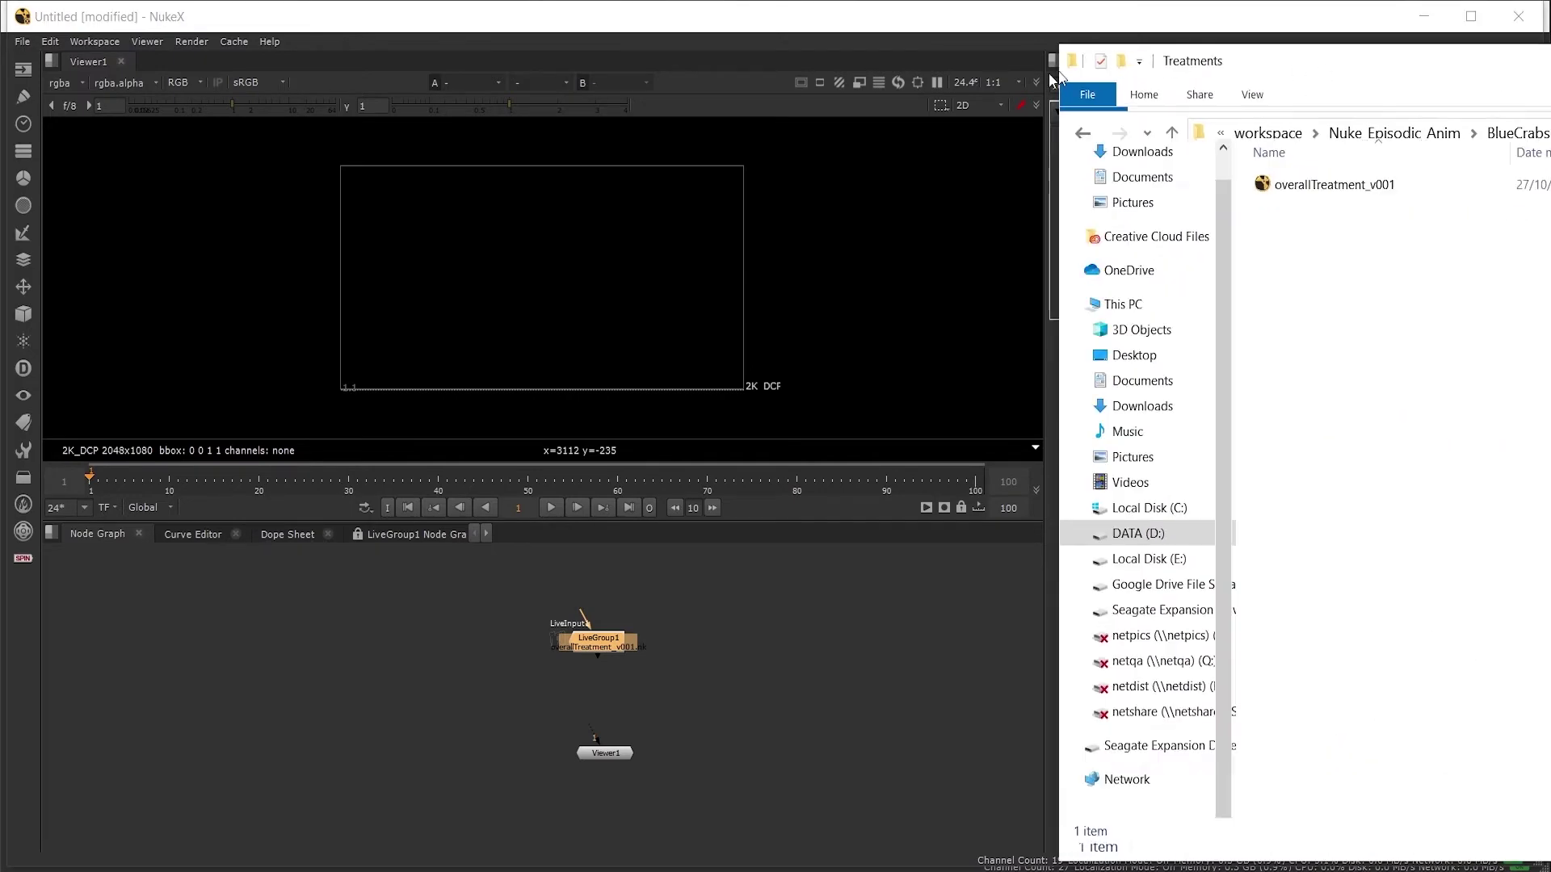
left_click_drag(1405, 77, 806, 114)
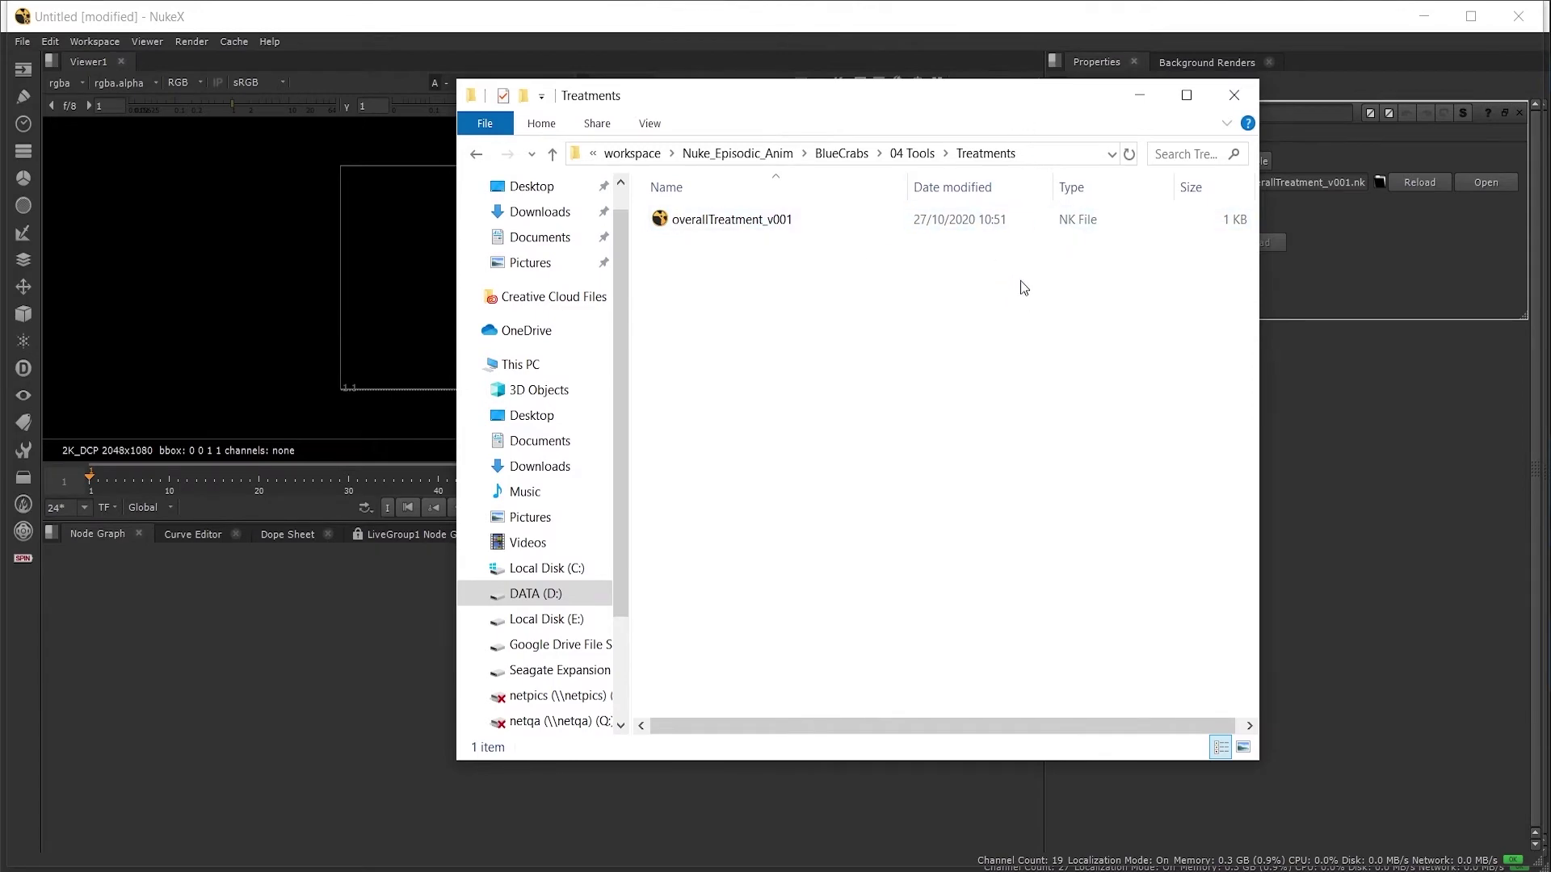
left_click_drag(957, 109, 1550, 137)
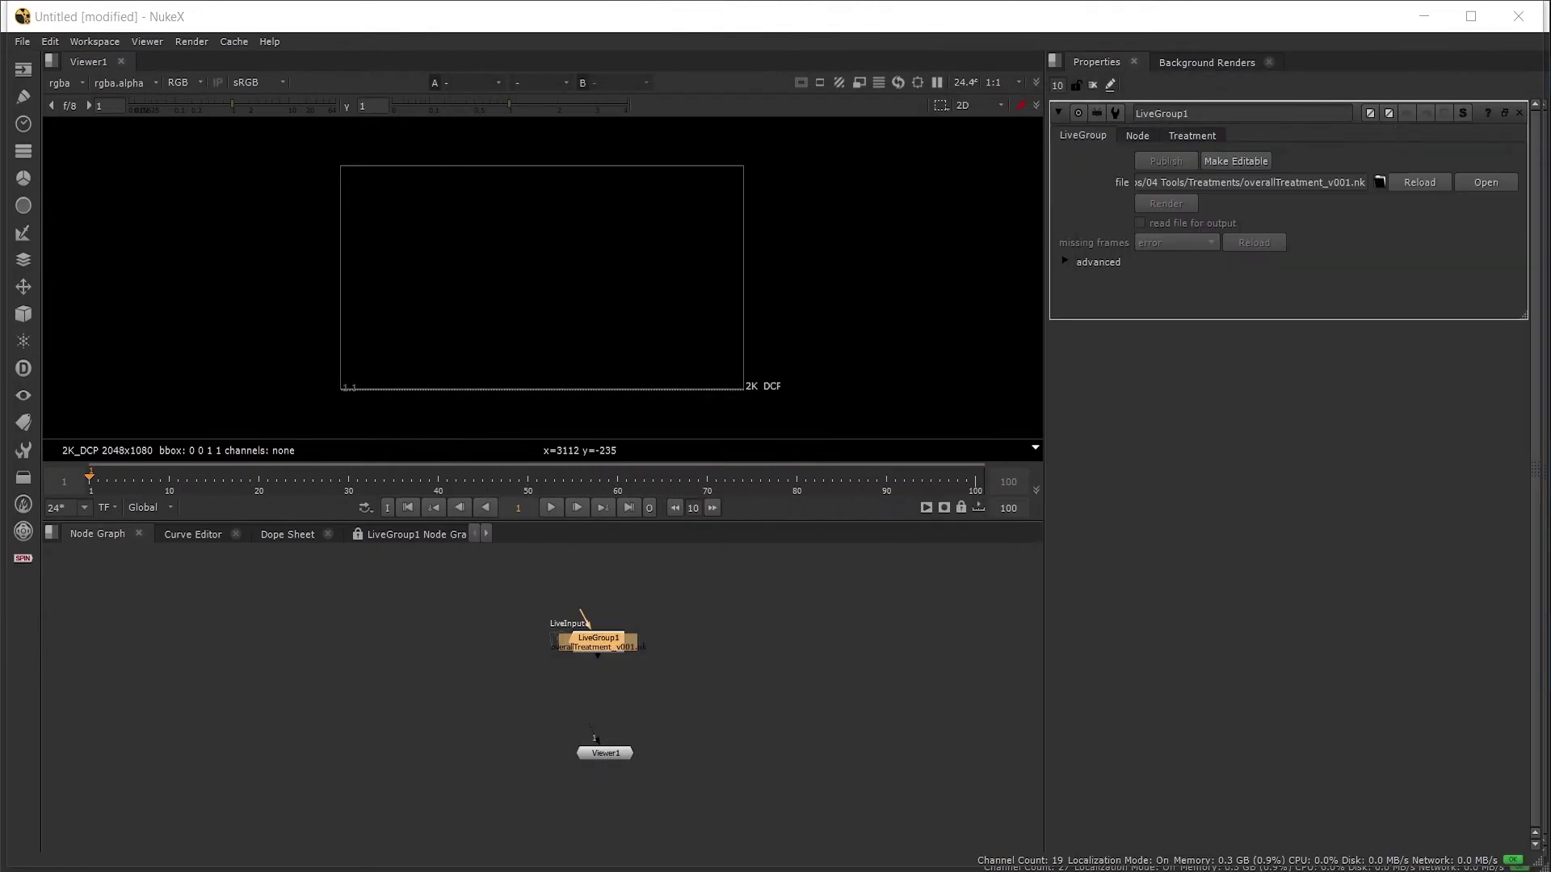
left_click(767, 600)
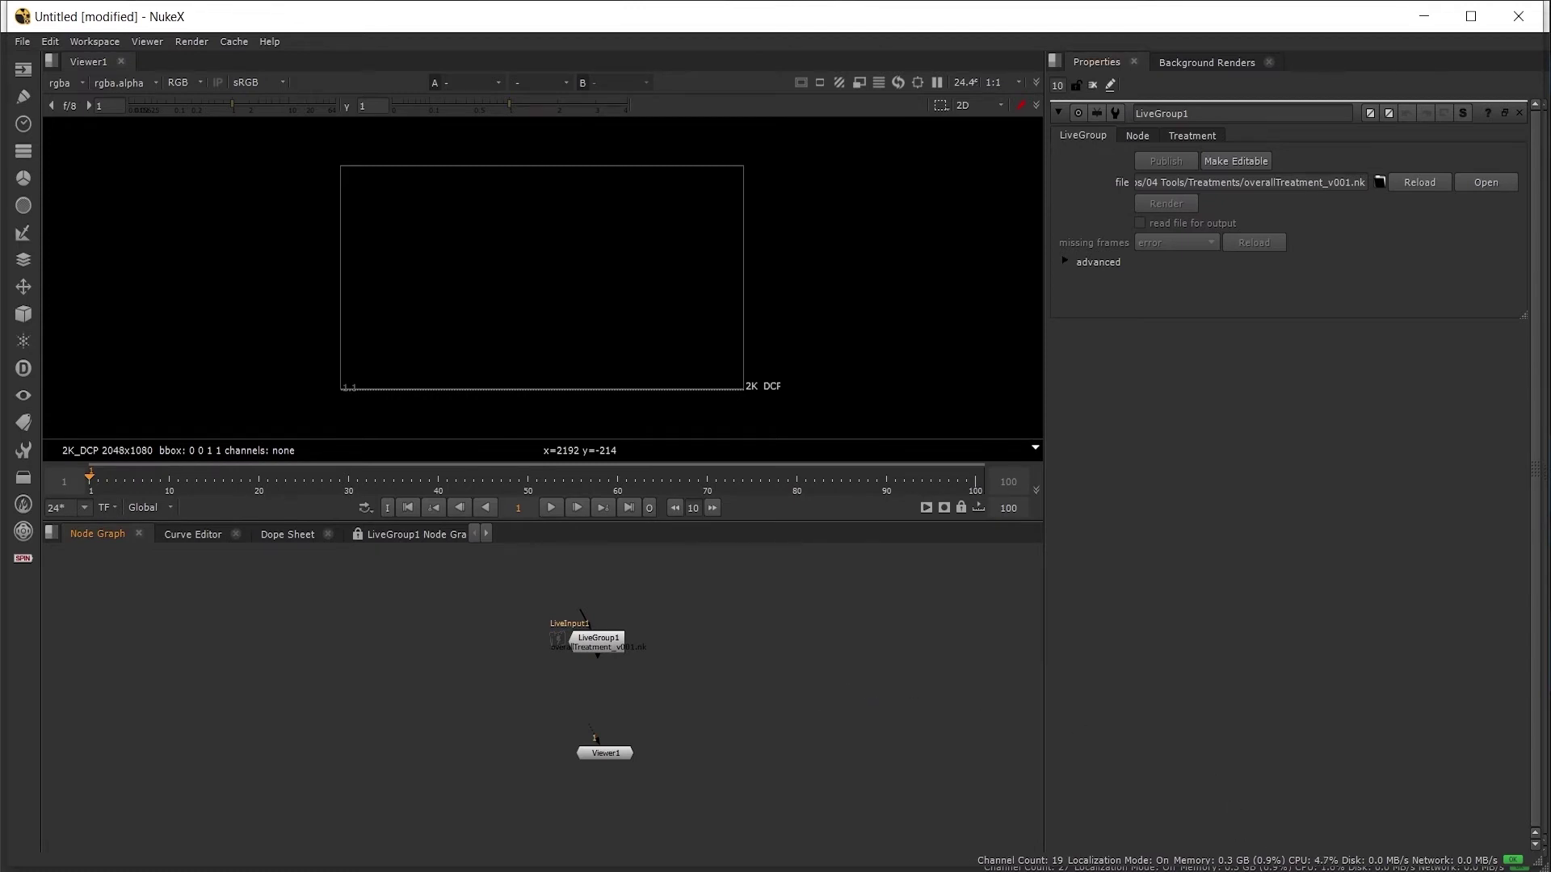
Switch to the 040_020_v05.nk script and view the output of Merge155 at the end of the first purple backdrop.
left_click(1161, 802)
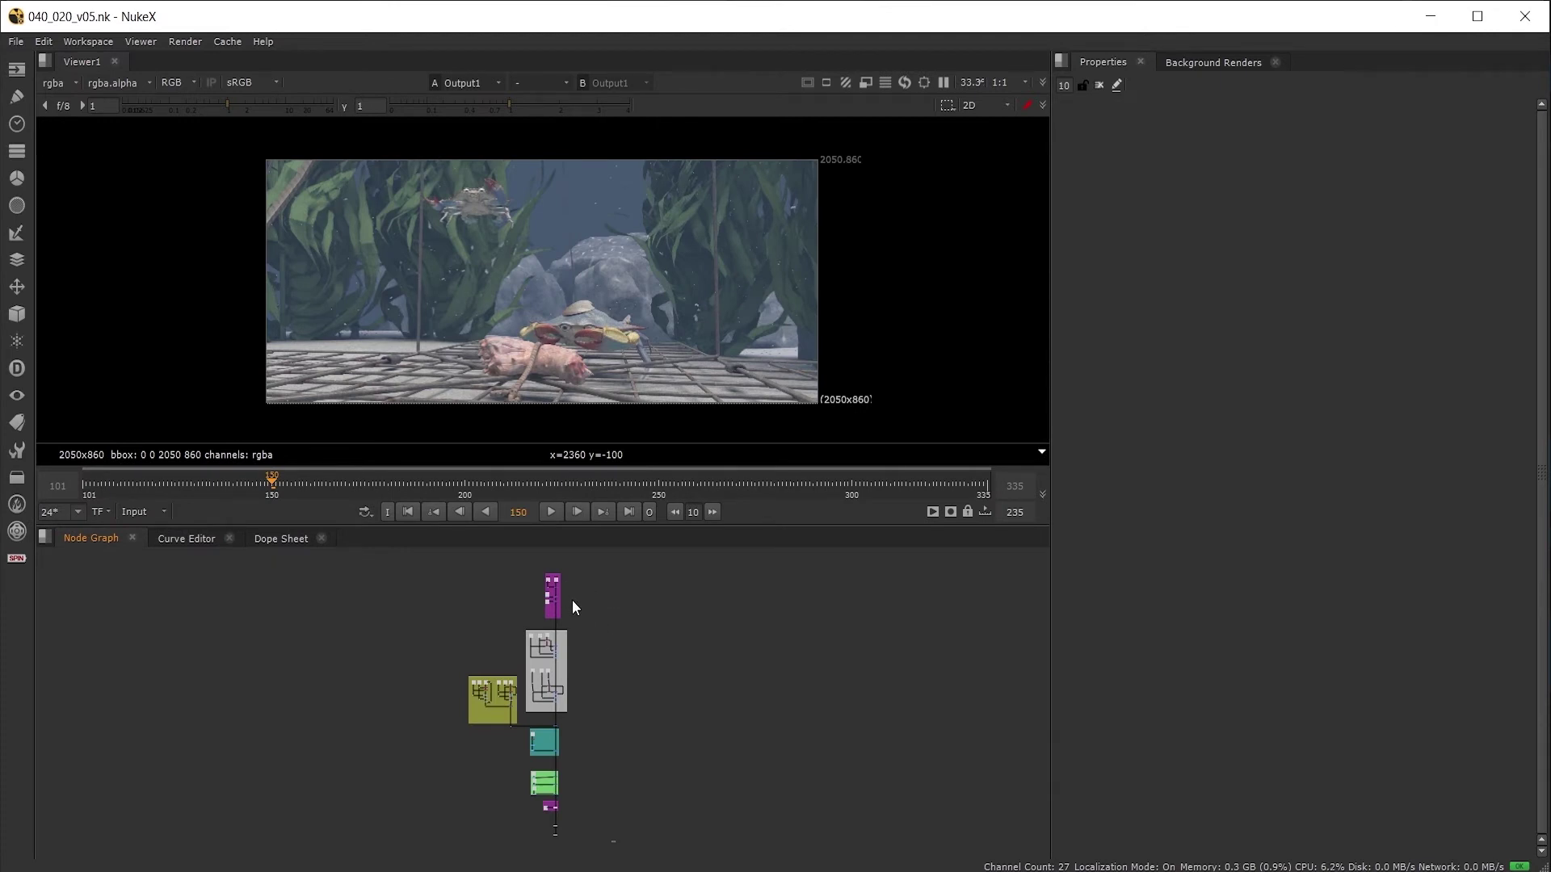
scroll(594, 642, "up", 10)
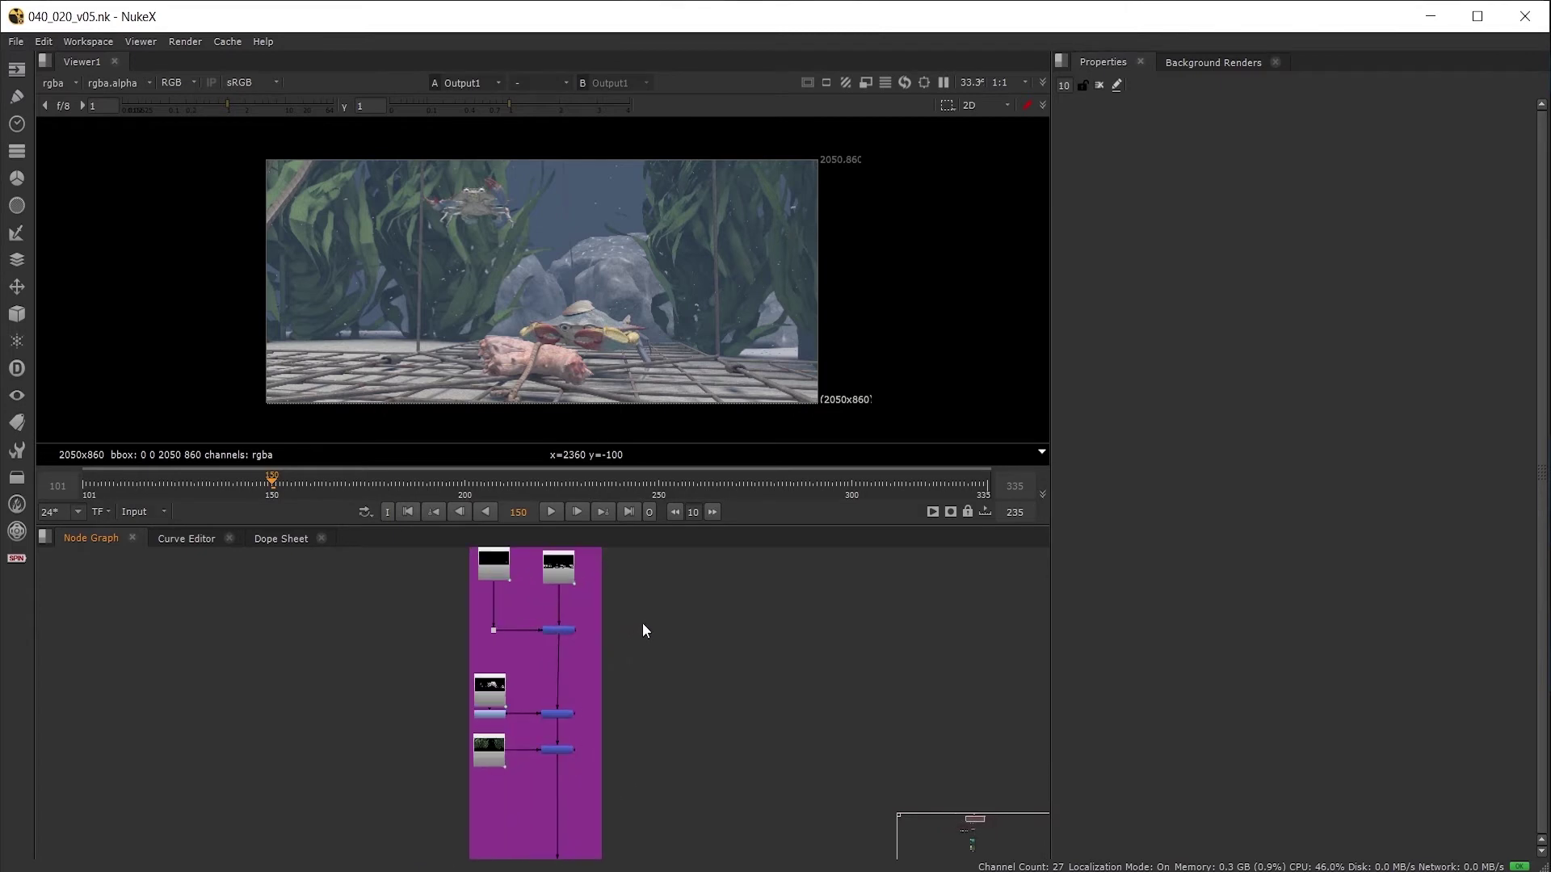
mouse_move(641, 625)
middle_mouse_down()
mouse_move(653, 680)
mouse_move(649, 599)
middle_mouse_up()
left_click(574, 804)
key("1")
scroll(649, 599, "down", 10)
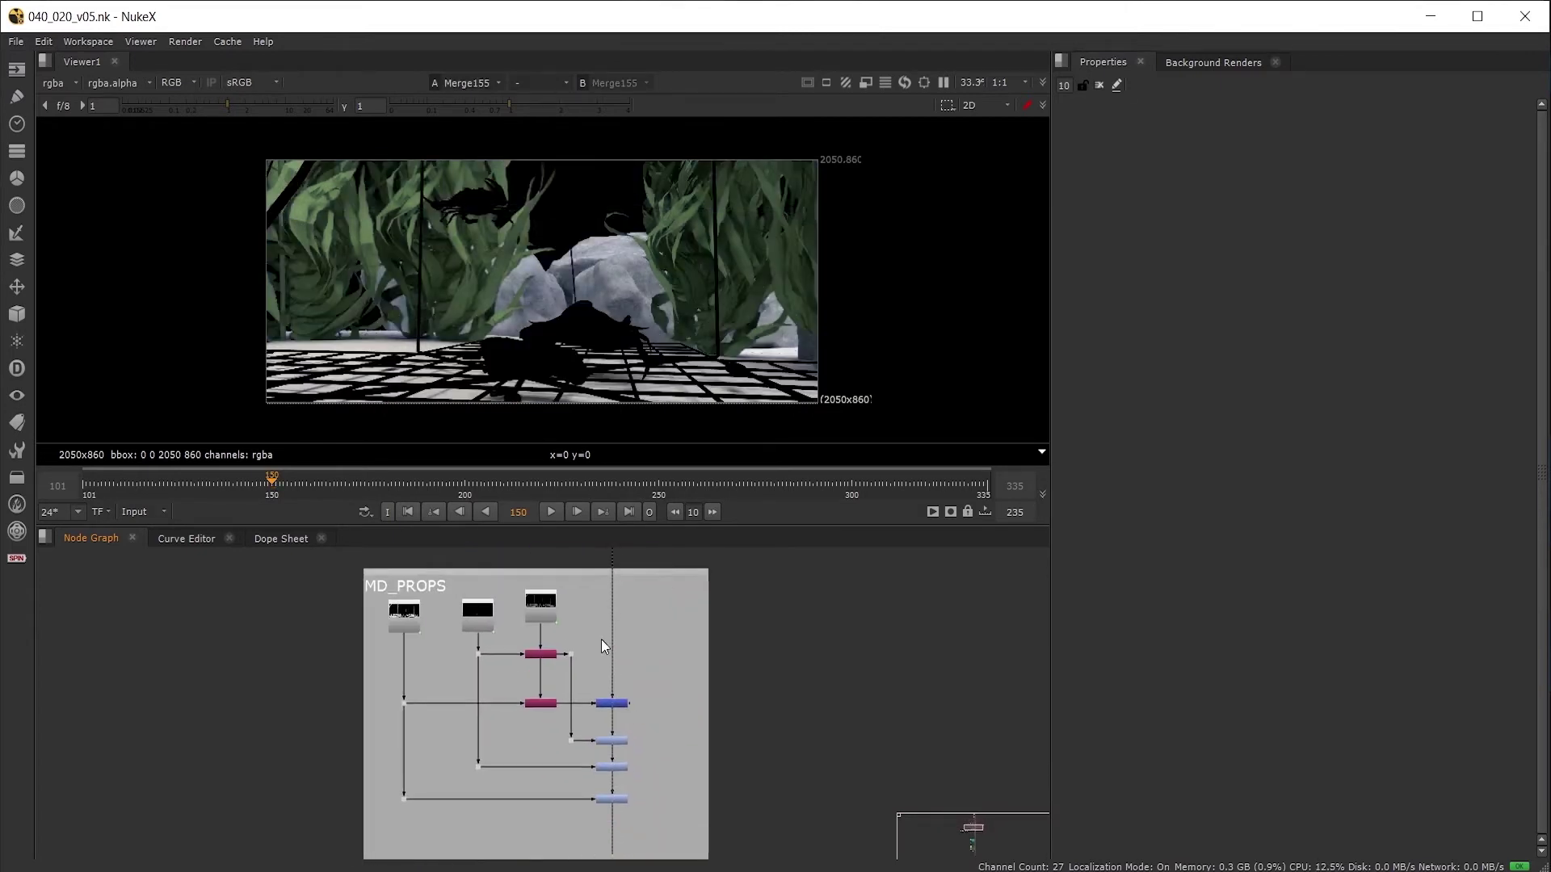
View the output of the last grade in the MD_PROPS backdrop and examine its node layout.
scroll(604, 738, "down", 6)
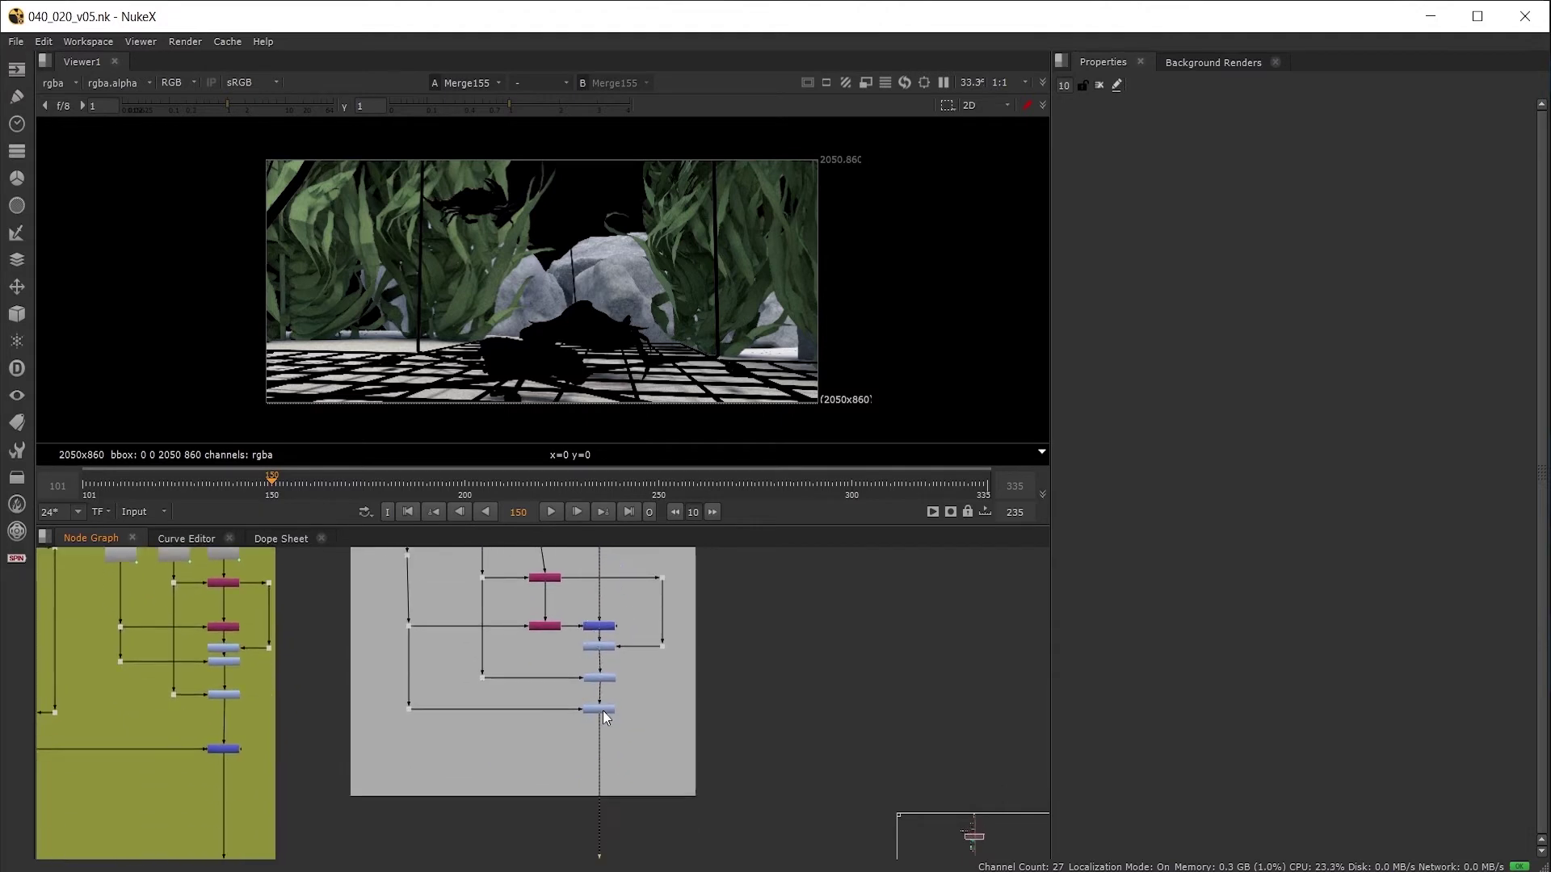
left_click(607, 712)
key("1")
left_click(714, 681)
scroll(704, 740, "down", 4)
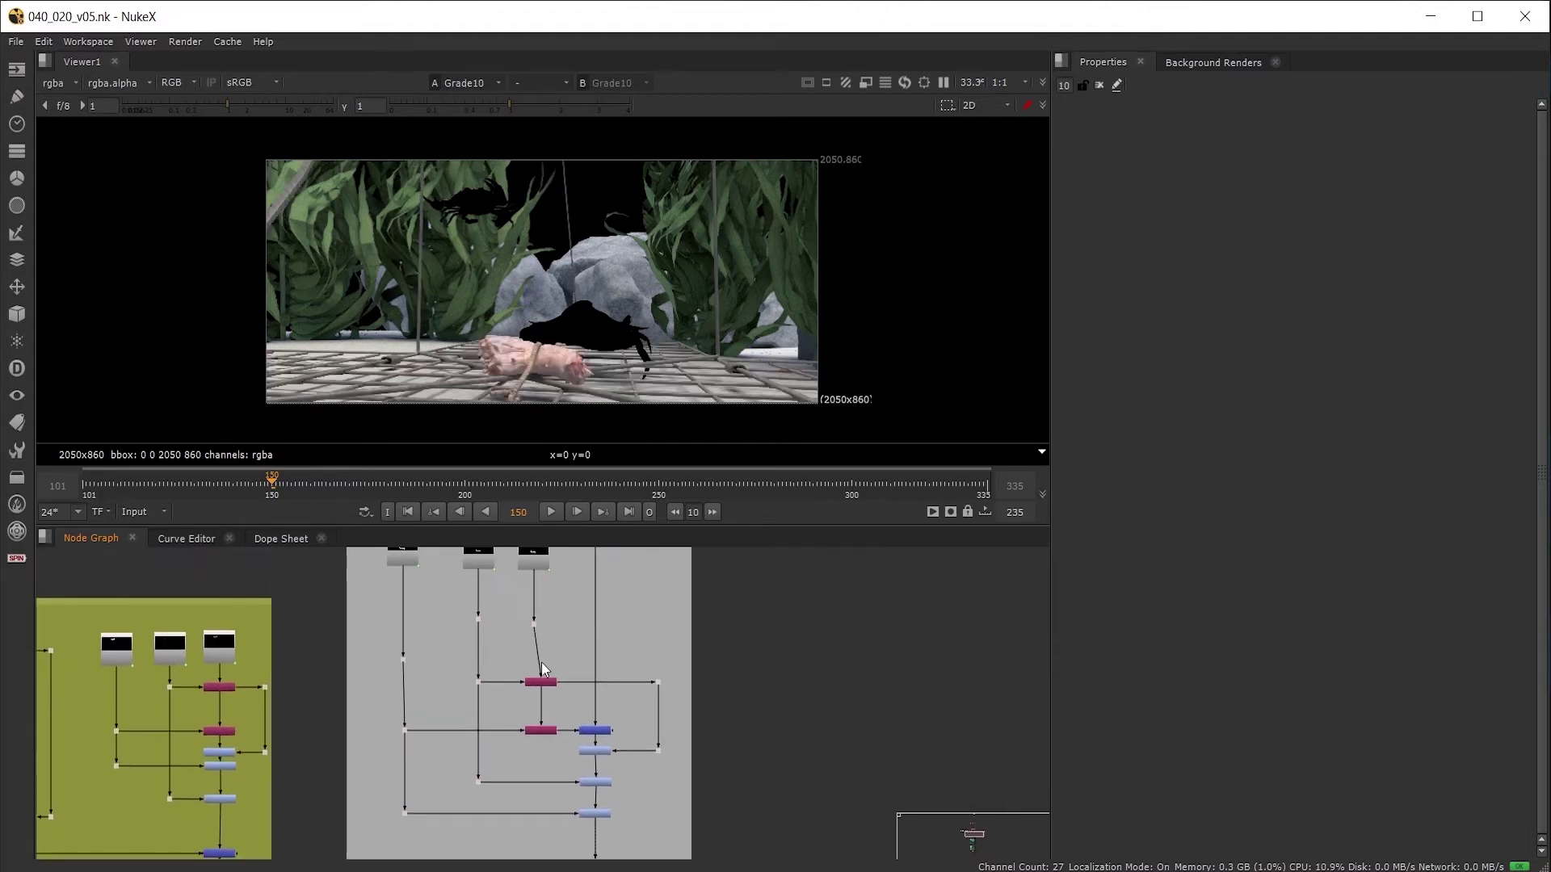
scroll(619, 768, "down", 5)
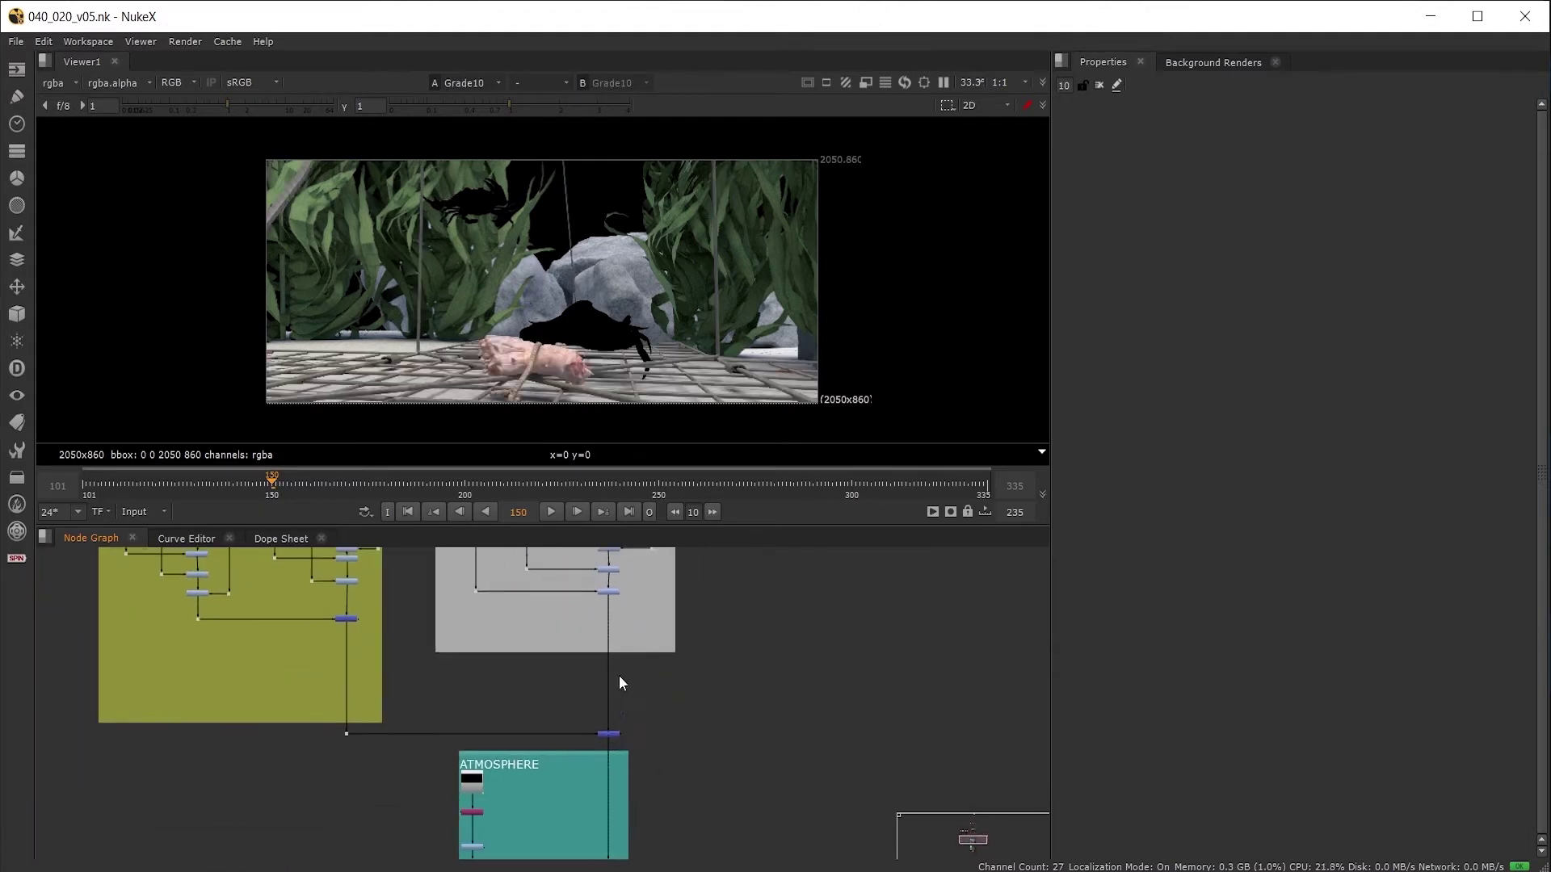
View the composite at the merge that brings in FG_CRABS and at the final merge in the ATMOSPHERE backdrop.
scroll(638, 672, "up", 2)
left_click(656, 807)
key("1")
scroll(461, 712, "up", 3)
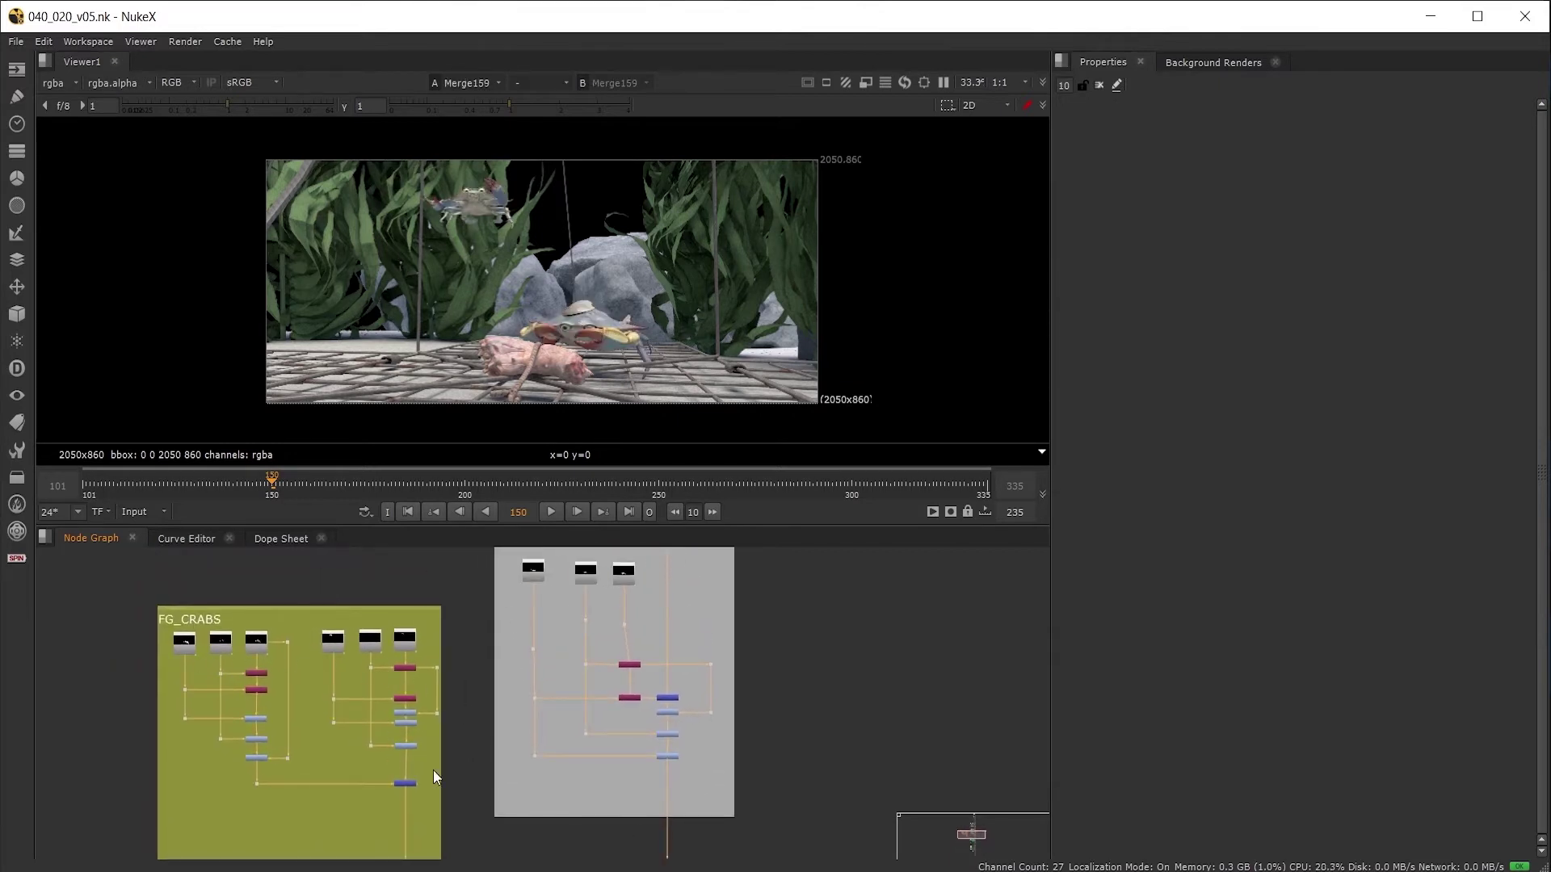
scroll(501, 759, "down", 8)
left_click(596, 677)
key("1")
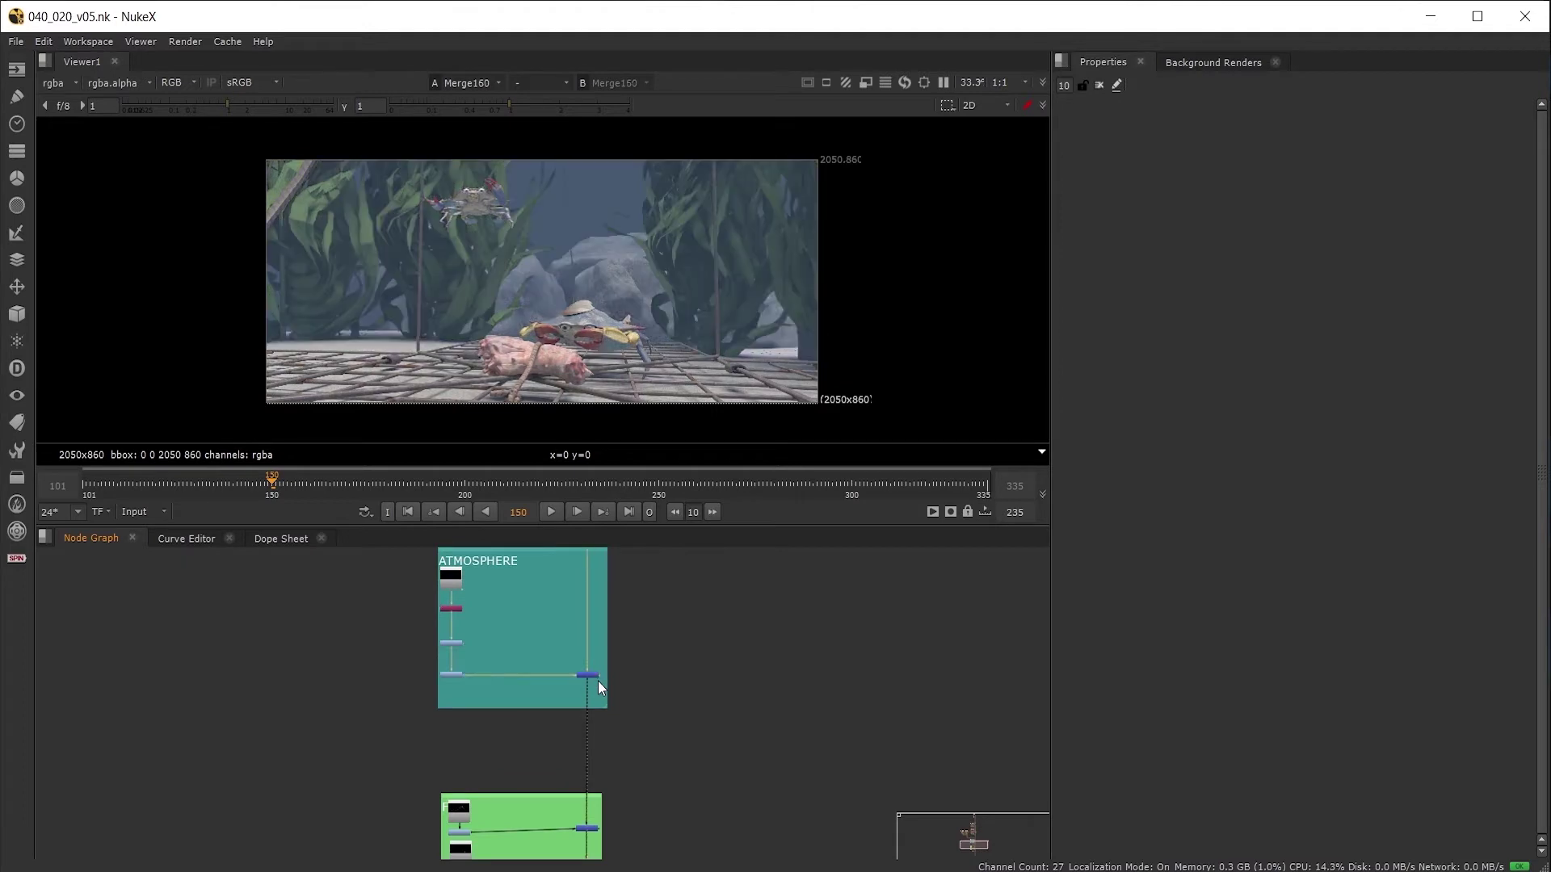
View the outputs of the last merge in the green backdrop and the ShotTreatment LiveGroup in the TREATMENT backdrop.
scroll(606, 711, "down", 5)
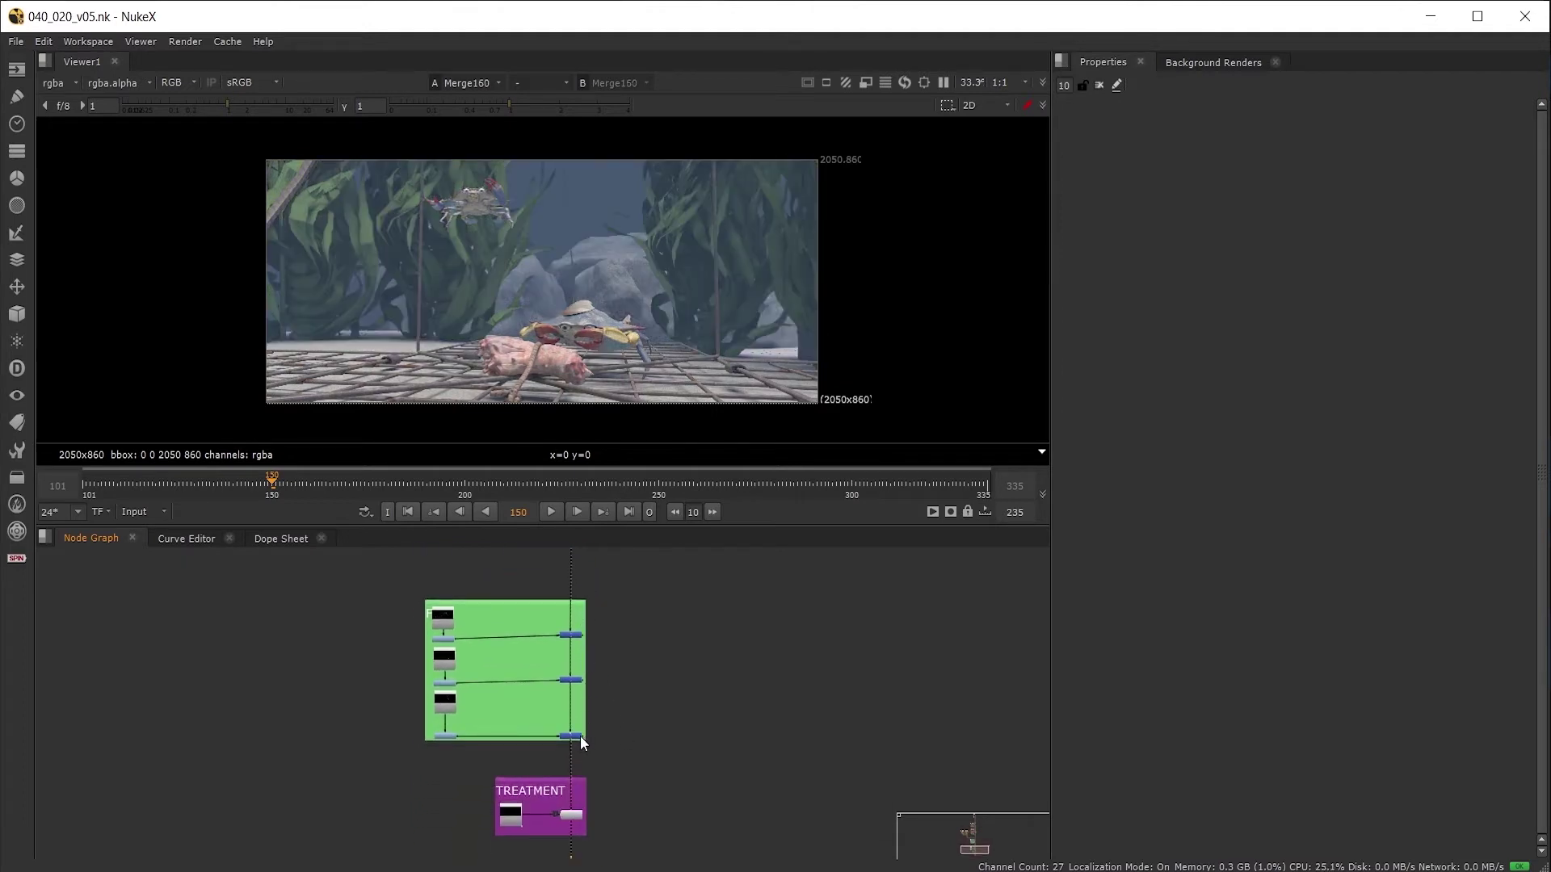
scroll(601, 755, "down", 3)
scroll(635, 693, "up", 4, "ctrl")
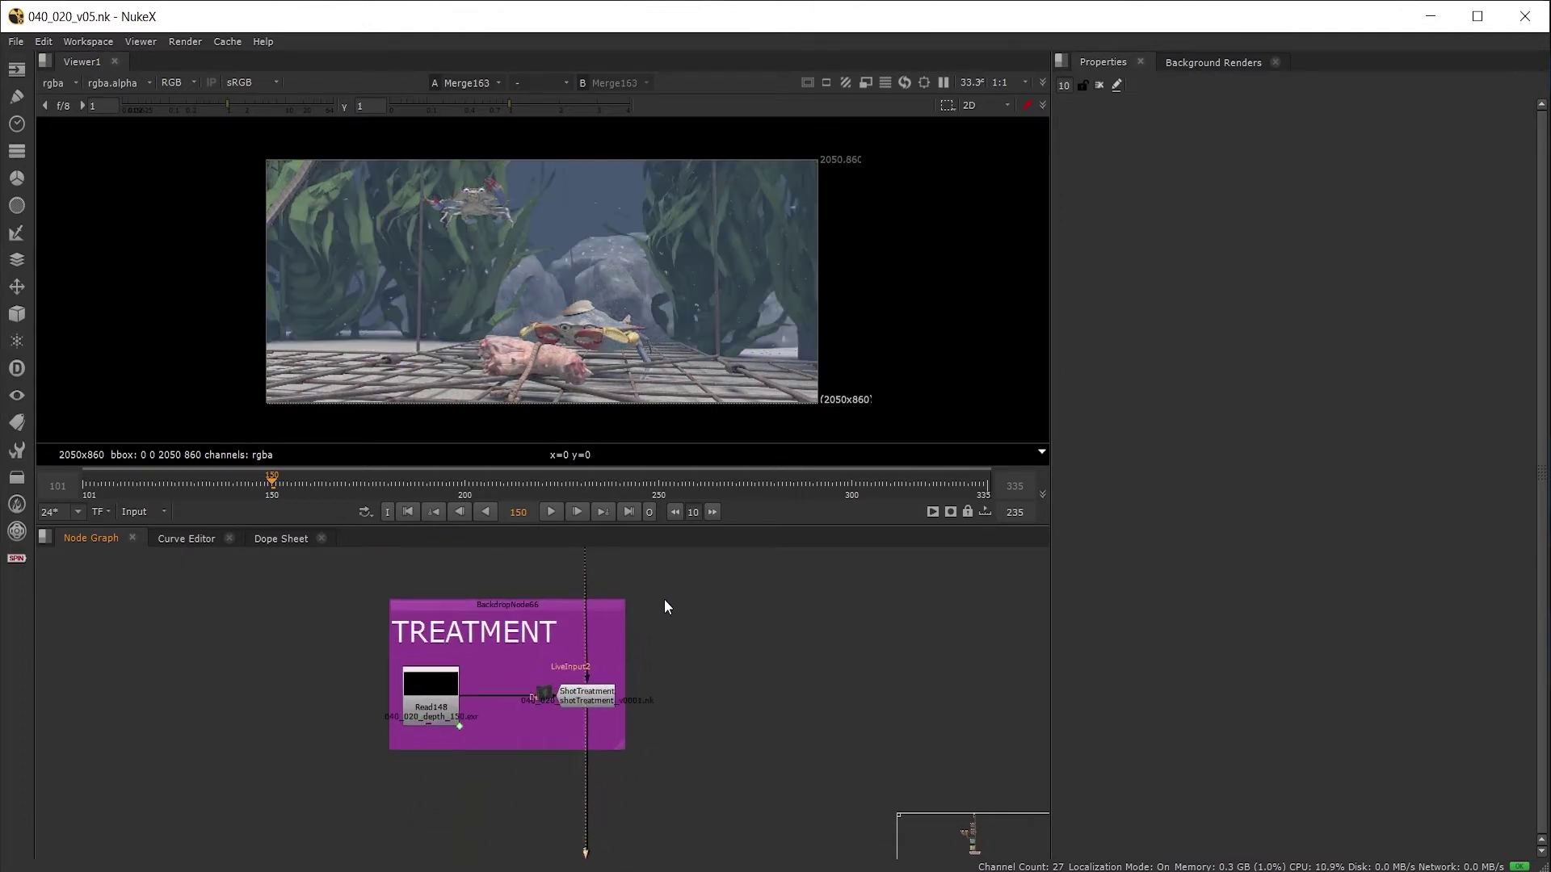
left_click(586, 701)
key("1")
scroll(613, 714, "up", 3, "ctrl")
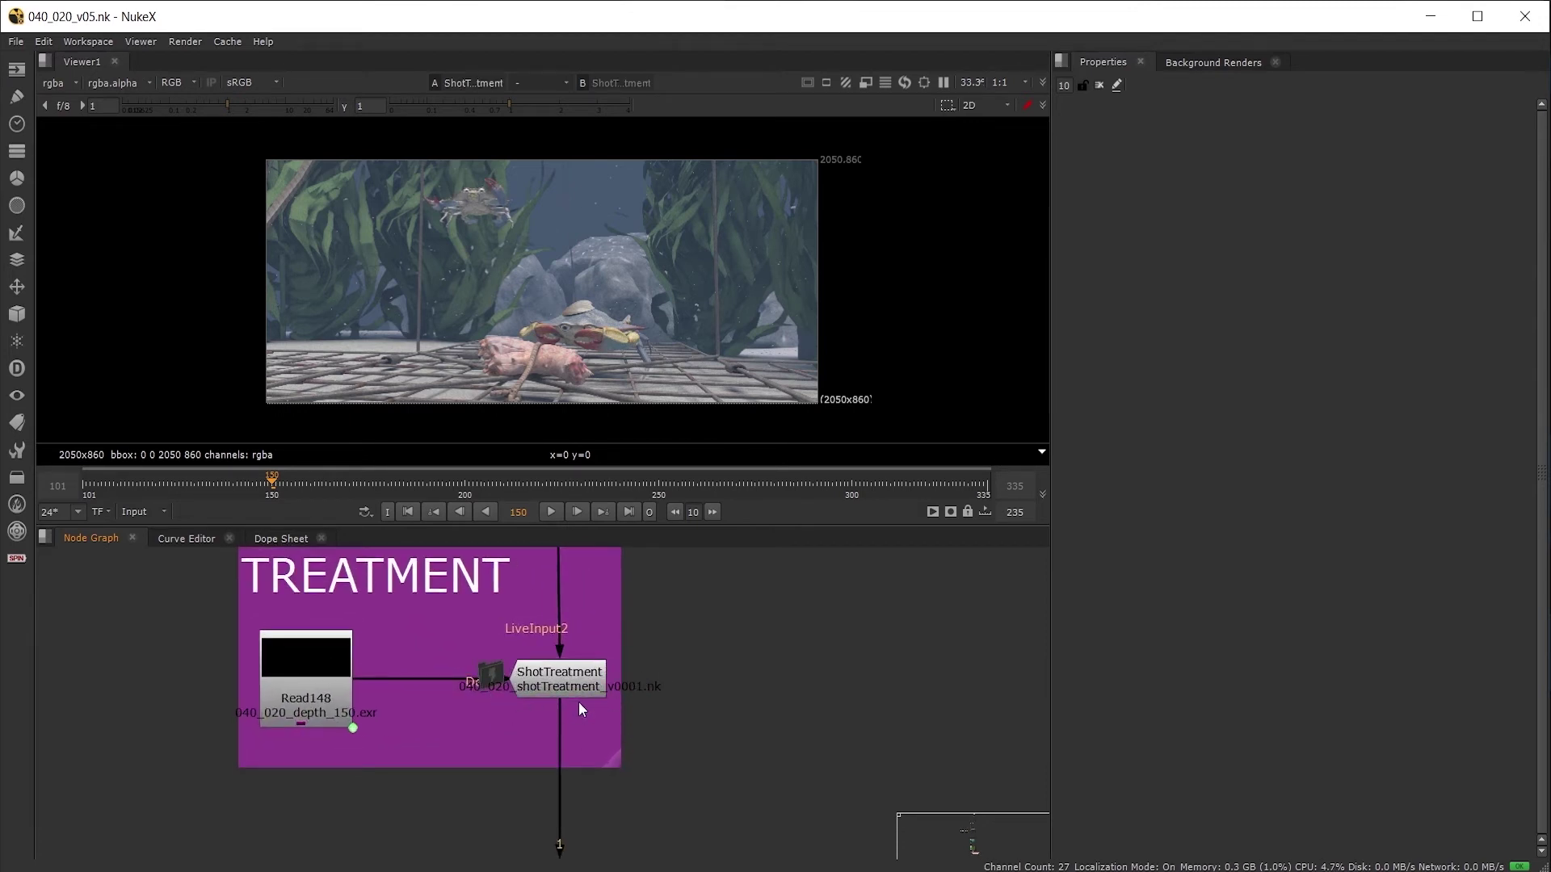
Open ShotTreatment's properties and compare its published file versions v0003 and v0002, returning to v0001.
double_click(549, 672)
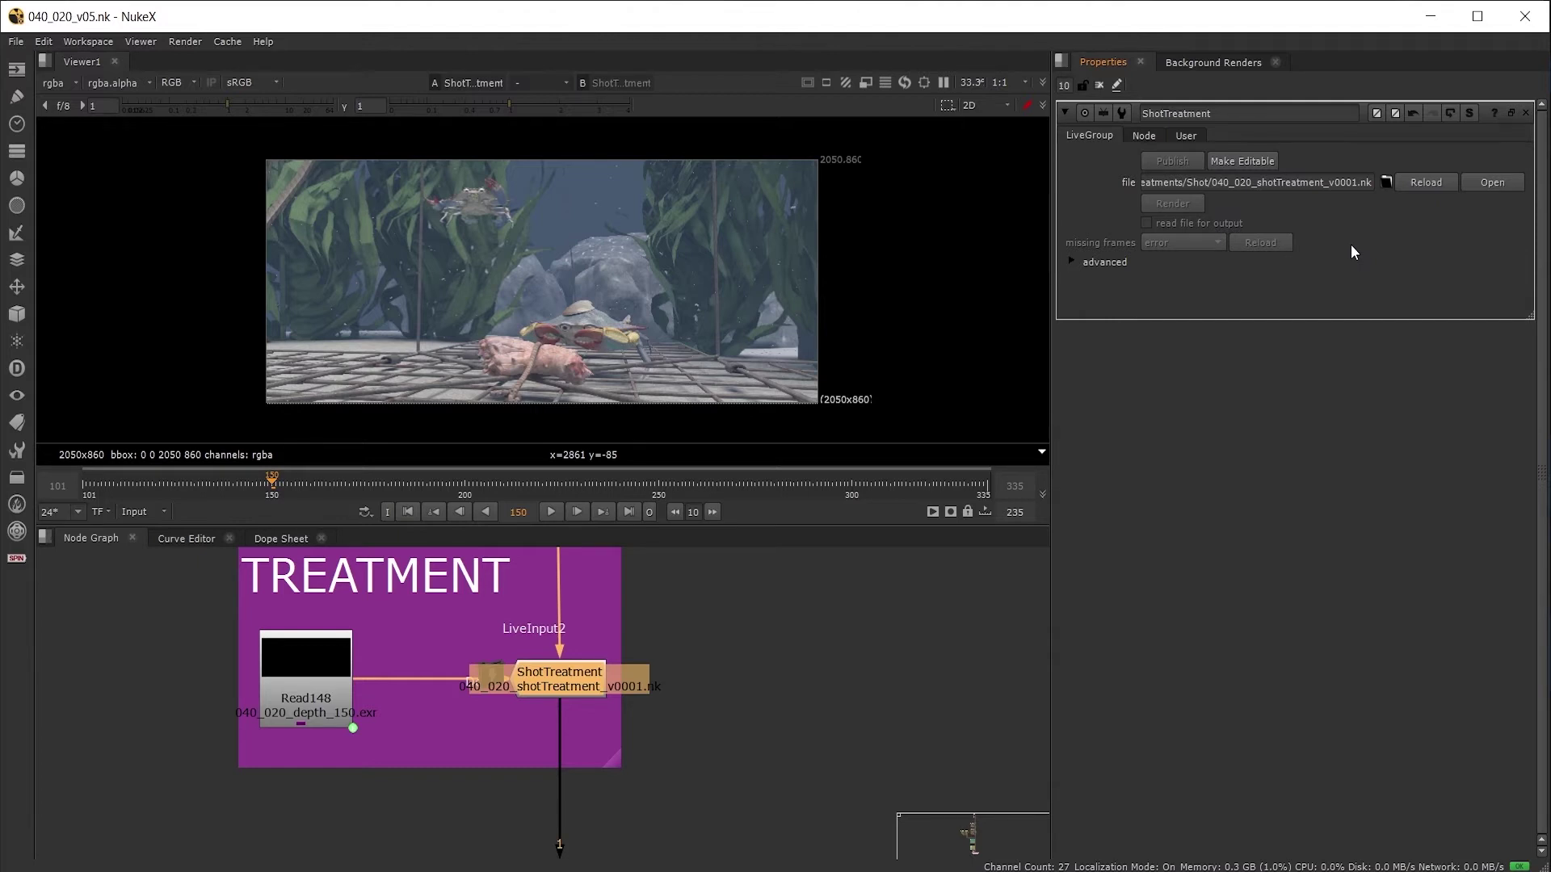
key("alt+Up")
key("alt+Up")
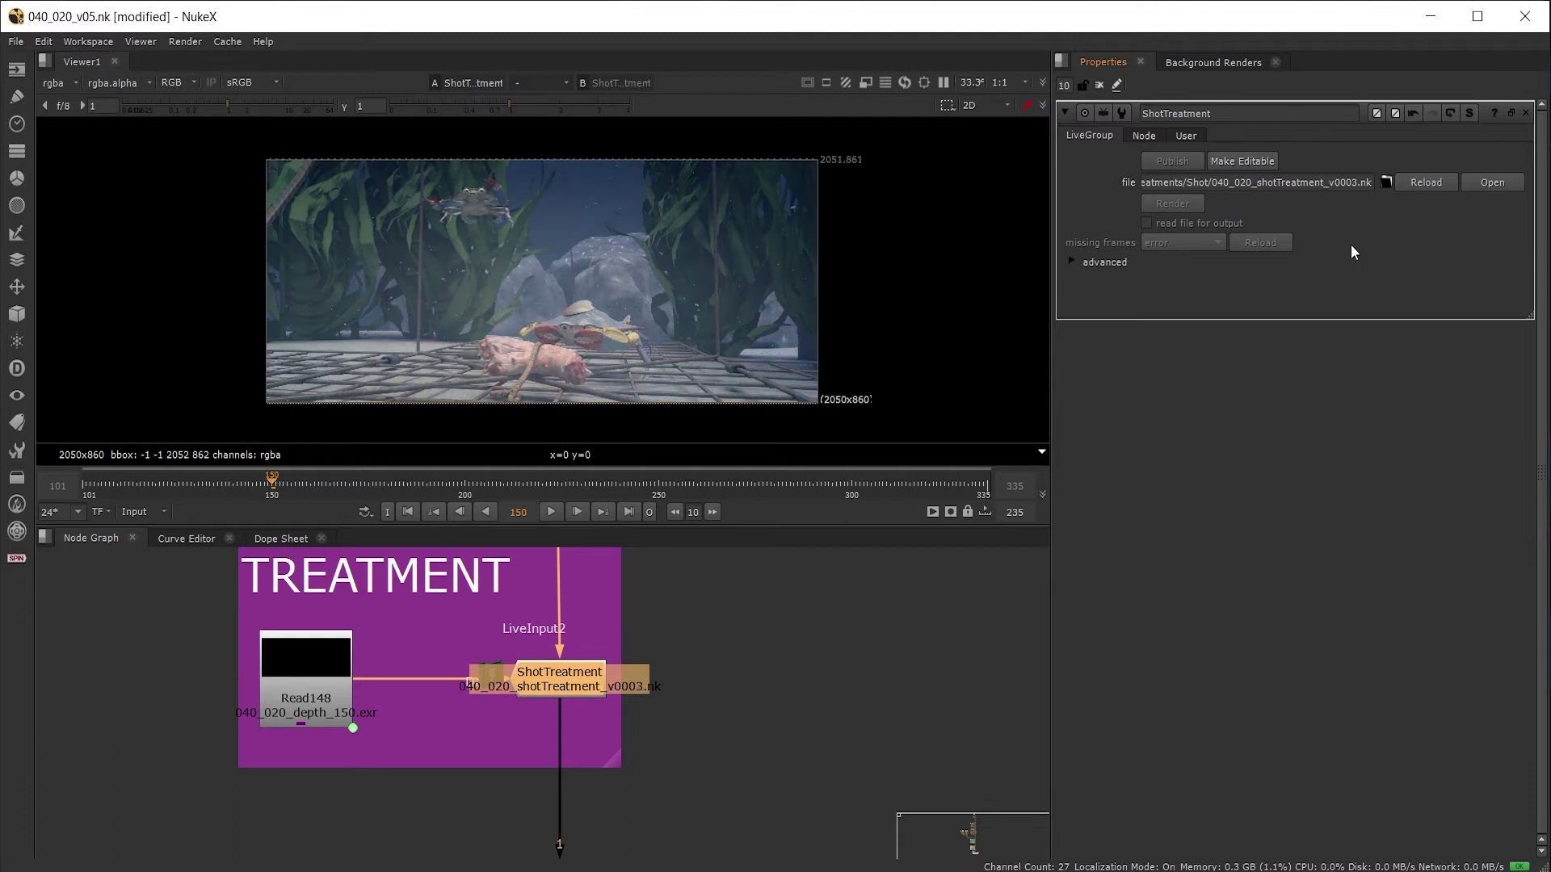
key("alt+Down")
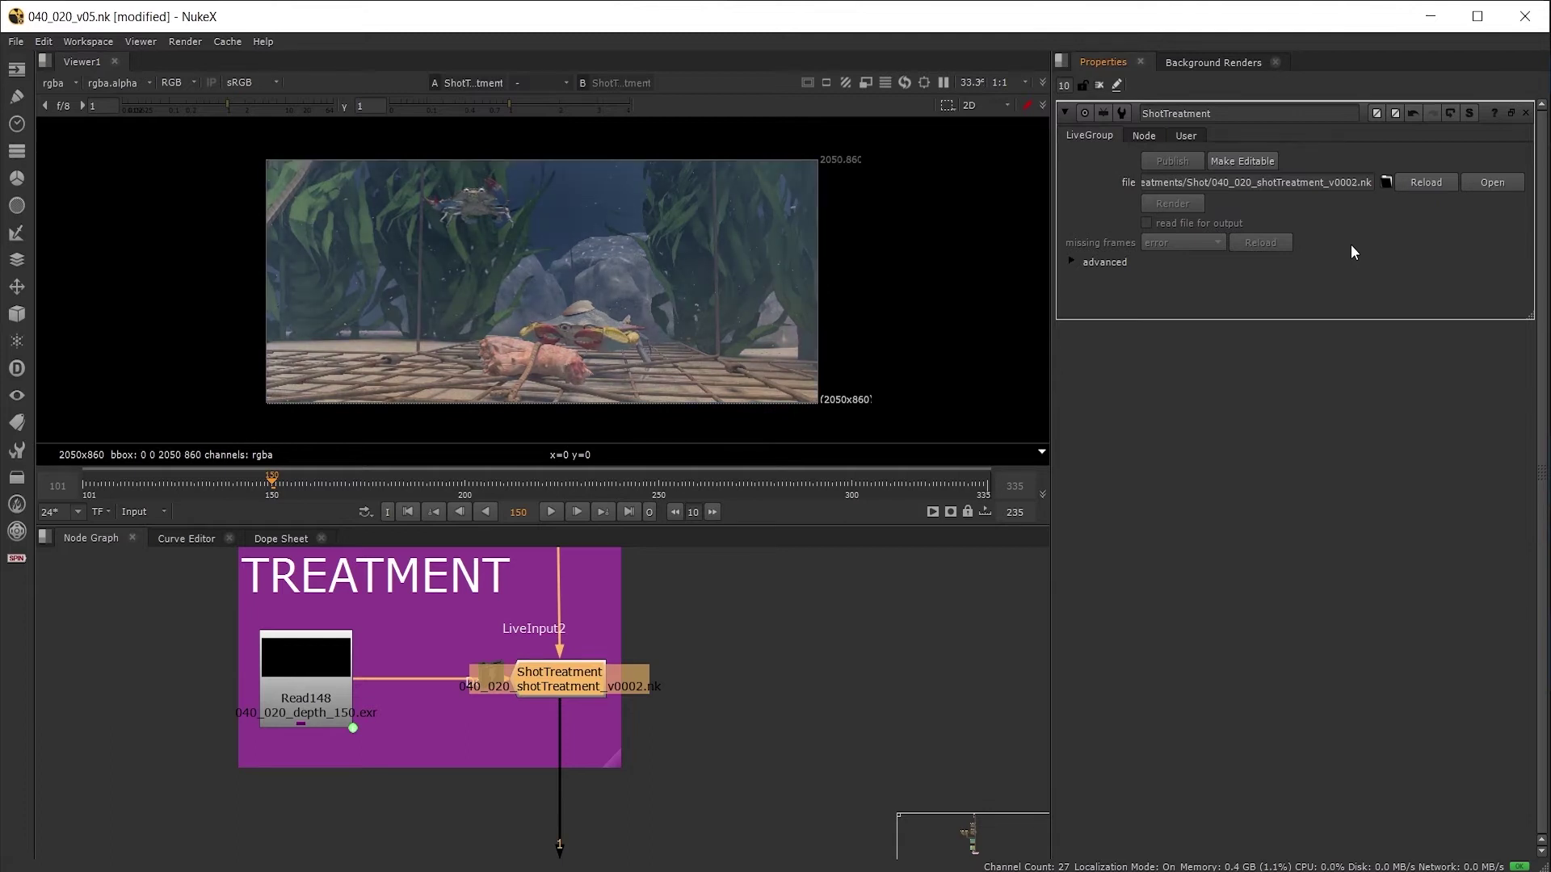
key("alt+Down")
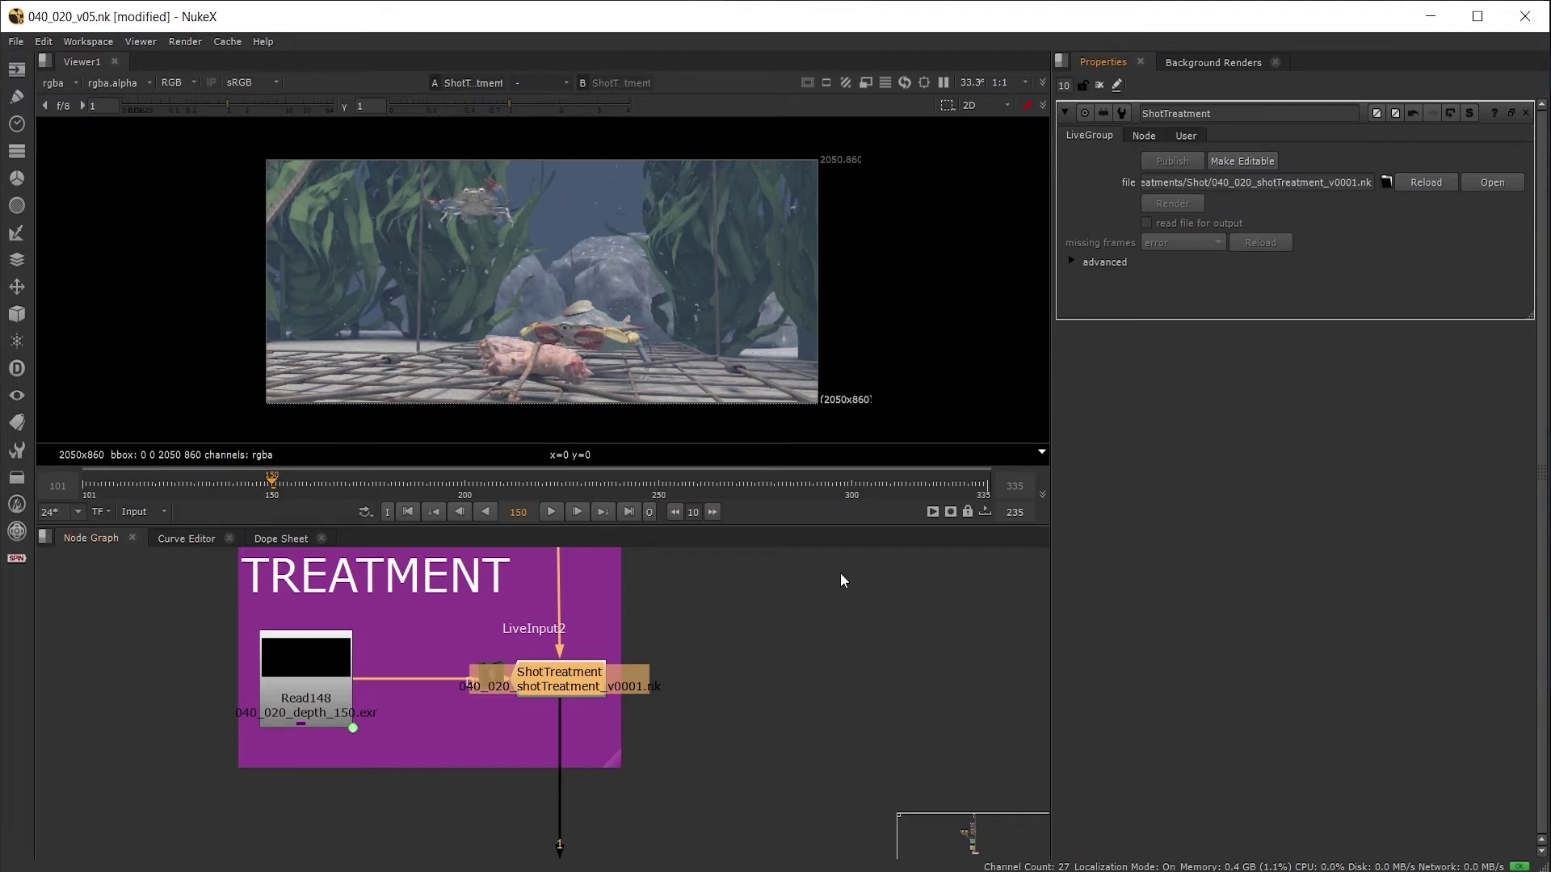
Close ShotTreatment's properties and view the result of the Output1 node at the end of the node tree.
left_click(1526, 112)
left_click(827, 667)
scroll(771, 711, "down", 5)
middle_click_drag(667, 617, 667, 555)
scroll(686, 671, "up", 2)
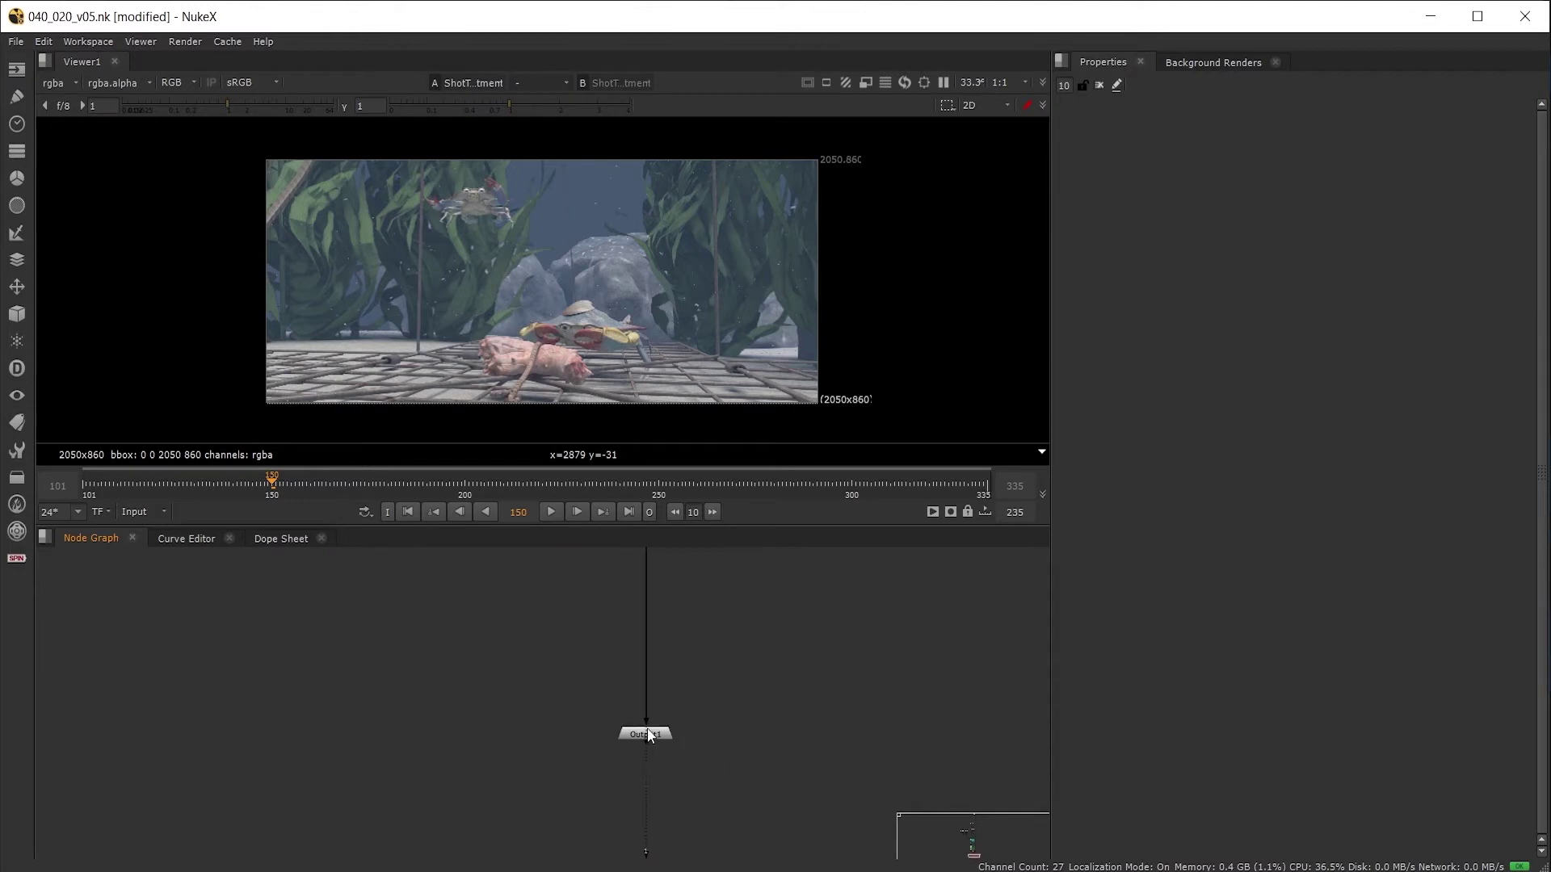
left_click(647, 731)
key("1")
mouse_move(664, 716)
middle_mouse_down()
mouse_move(685, 729)
mouse_move(678, 717)
middle_mouse_up()
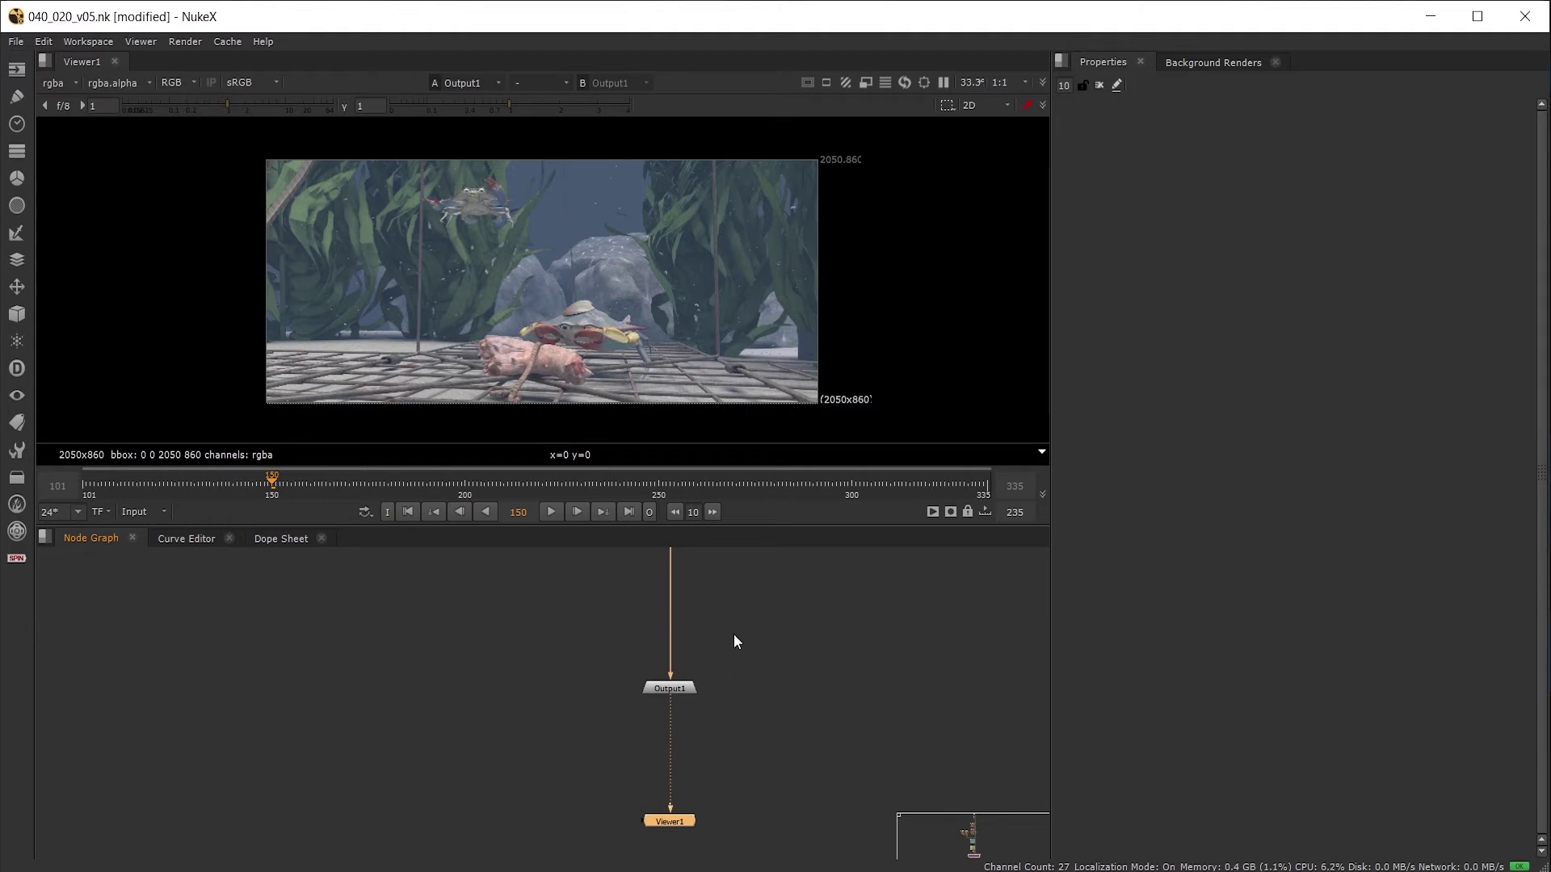
Add a LiveGroup node and insert it into the connection between ShotTreatment and Output1.
middle_click_drag(733, 641, 719, 709)
left_click(719, 685)
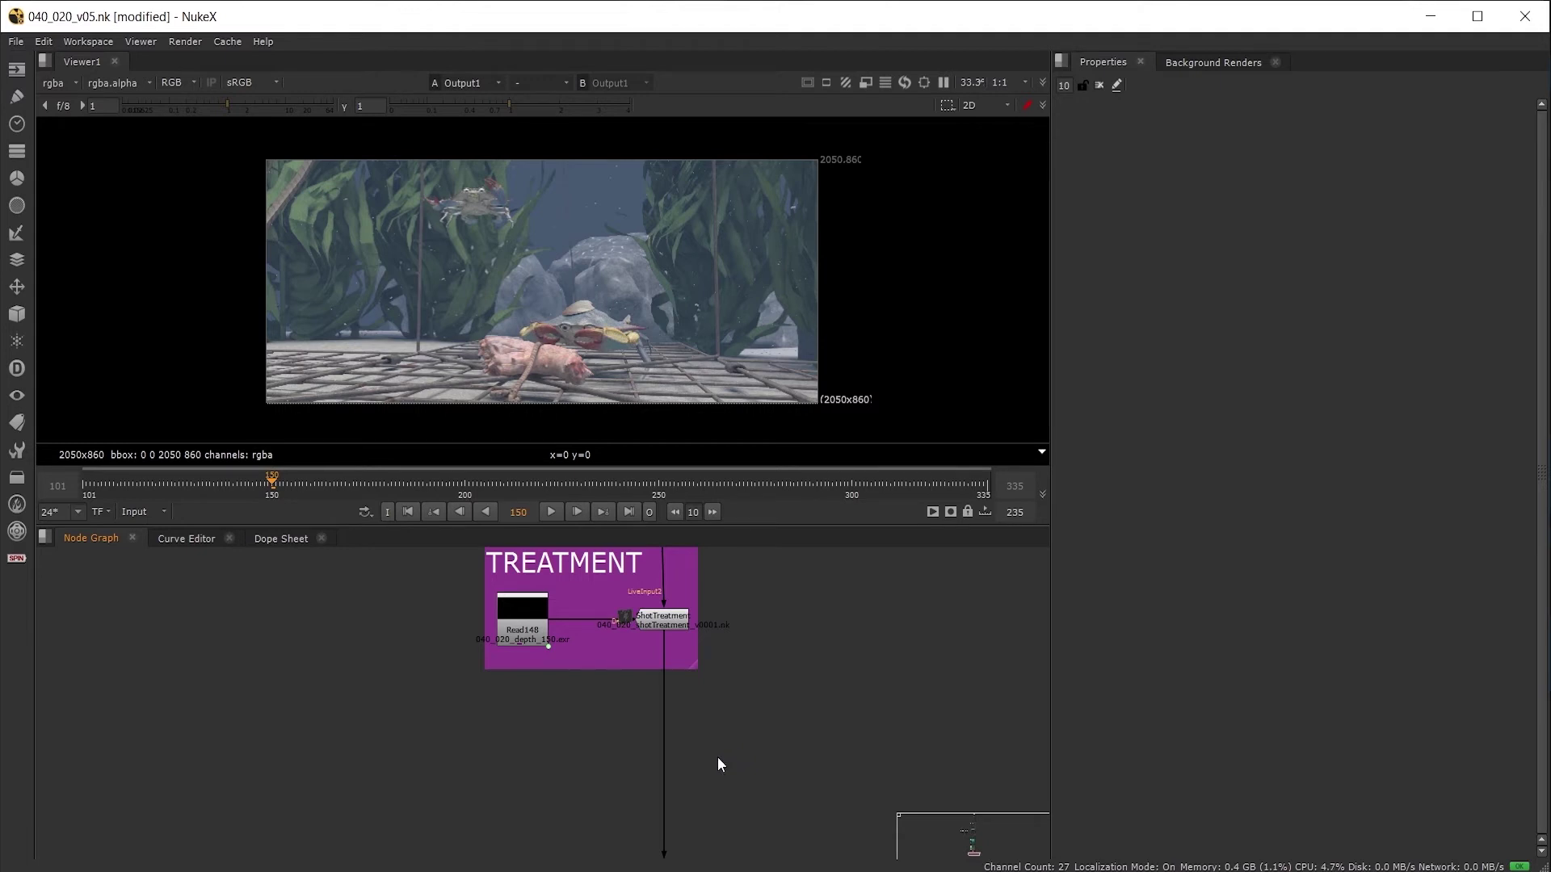
key("Tab")
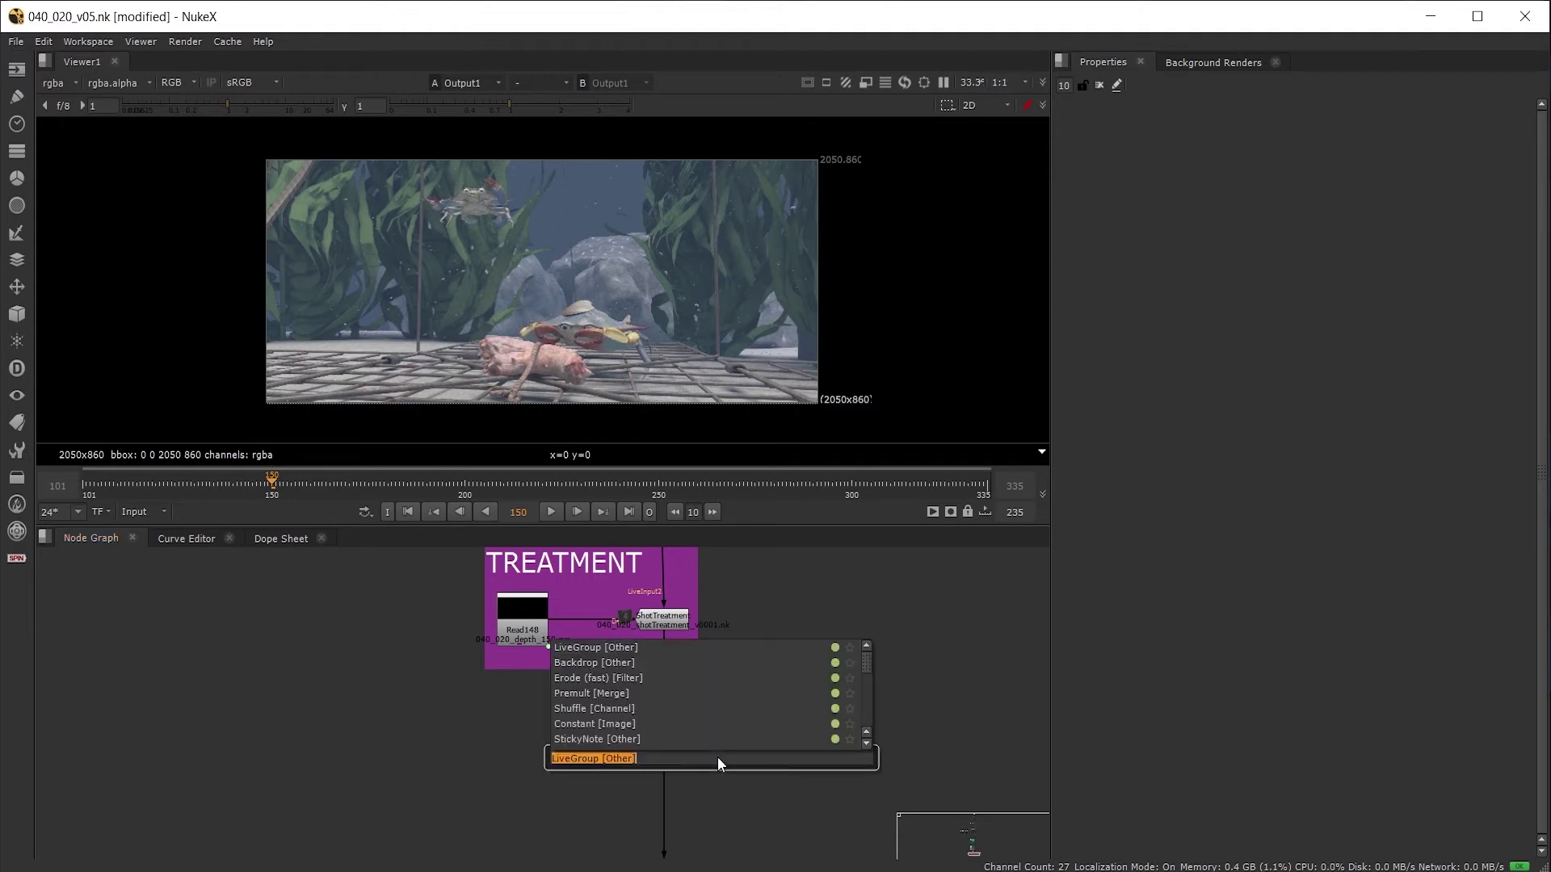
type("live")
key("Return")
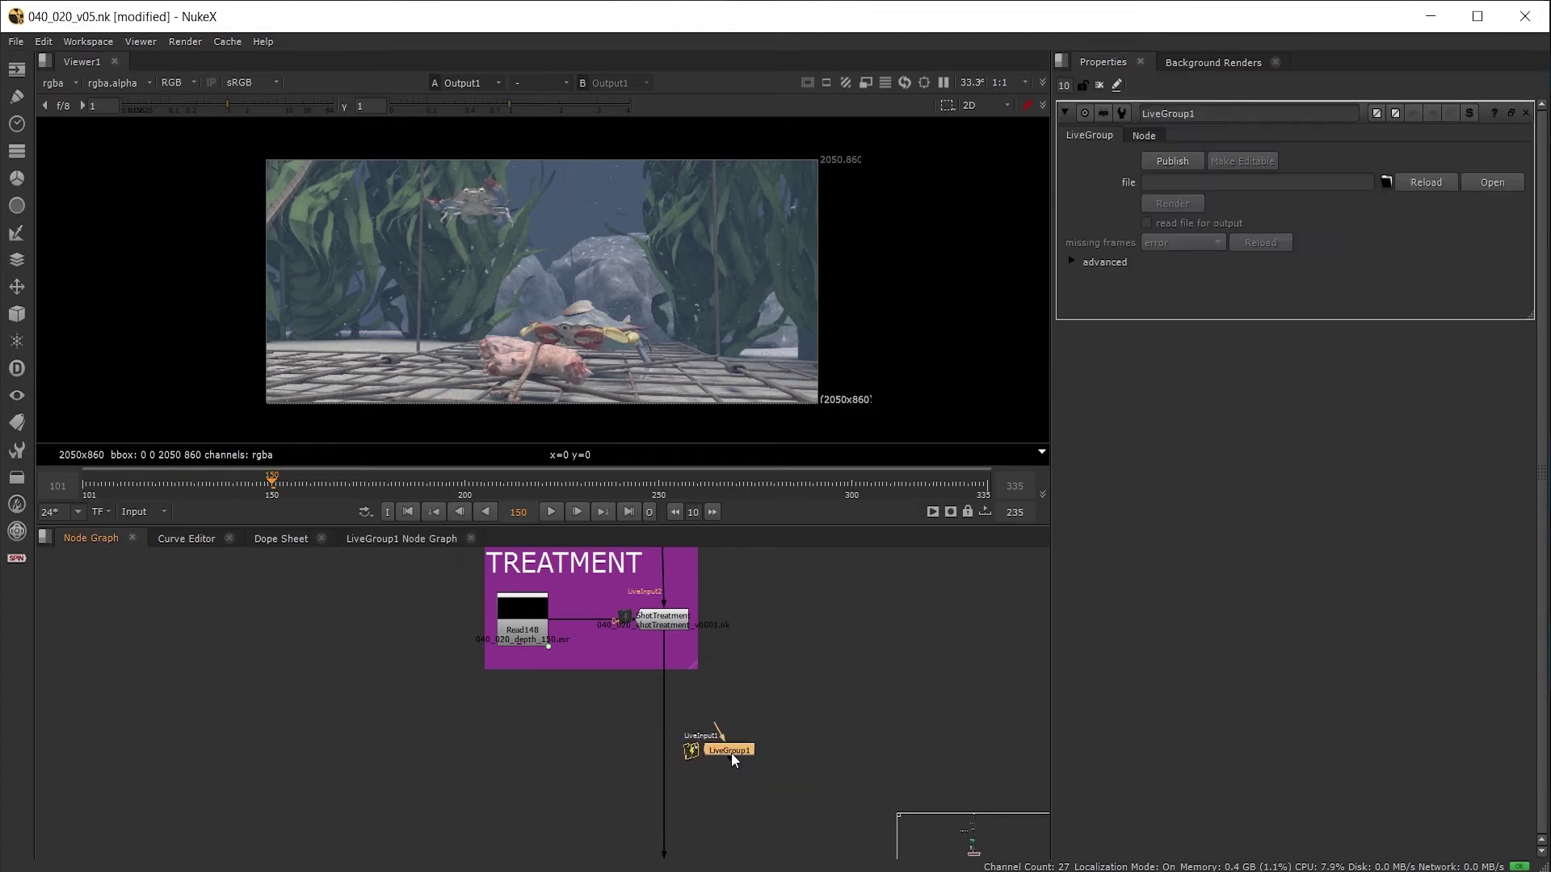
scroll(730, 756, "up", 2)
left_click(737, 696)
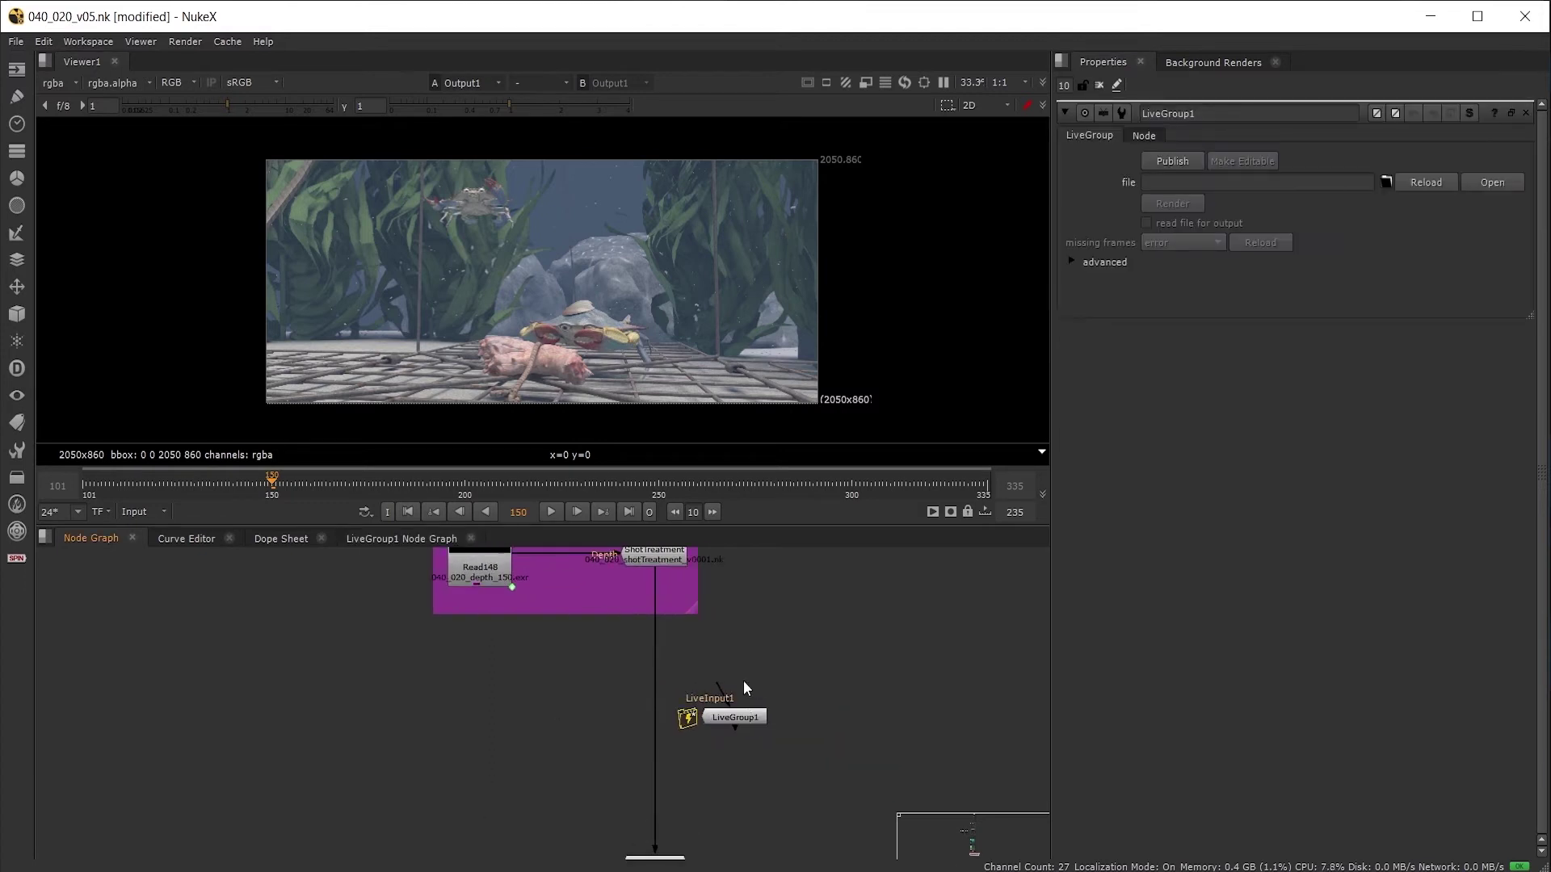
left_click_drag(740, 724, 660, 720)
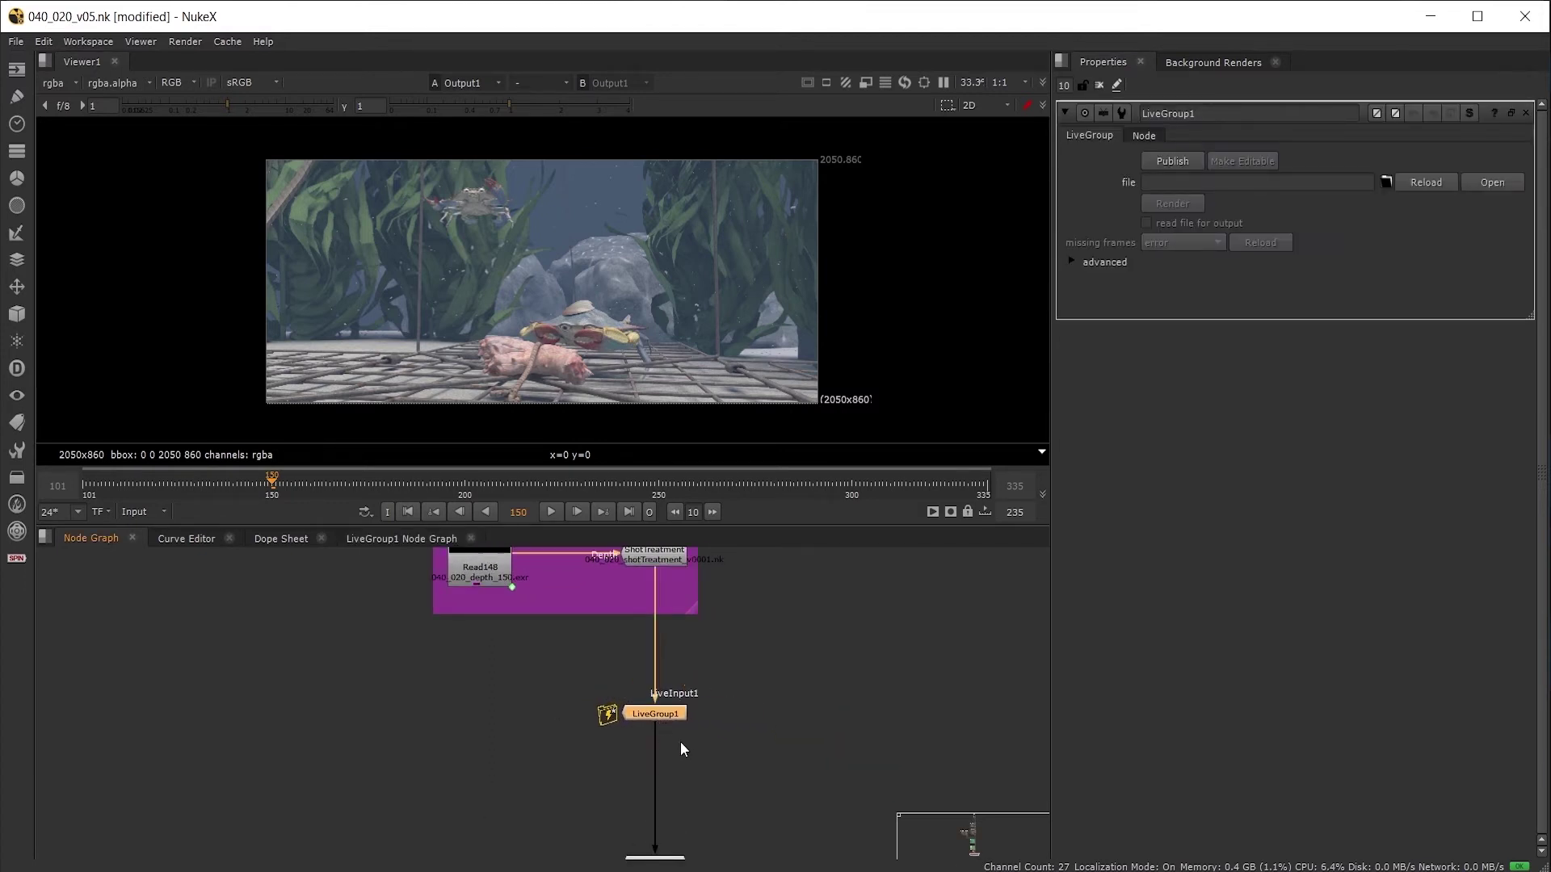
Load overallTreatment_v001.nk from the 04 Tools folder into LiveGroup1, placed between ShotTreatment and the output.
left_click_drag(666, 740, 667, 741)
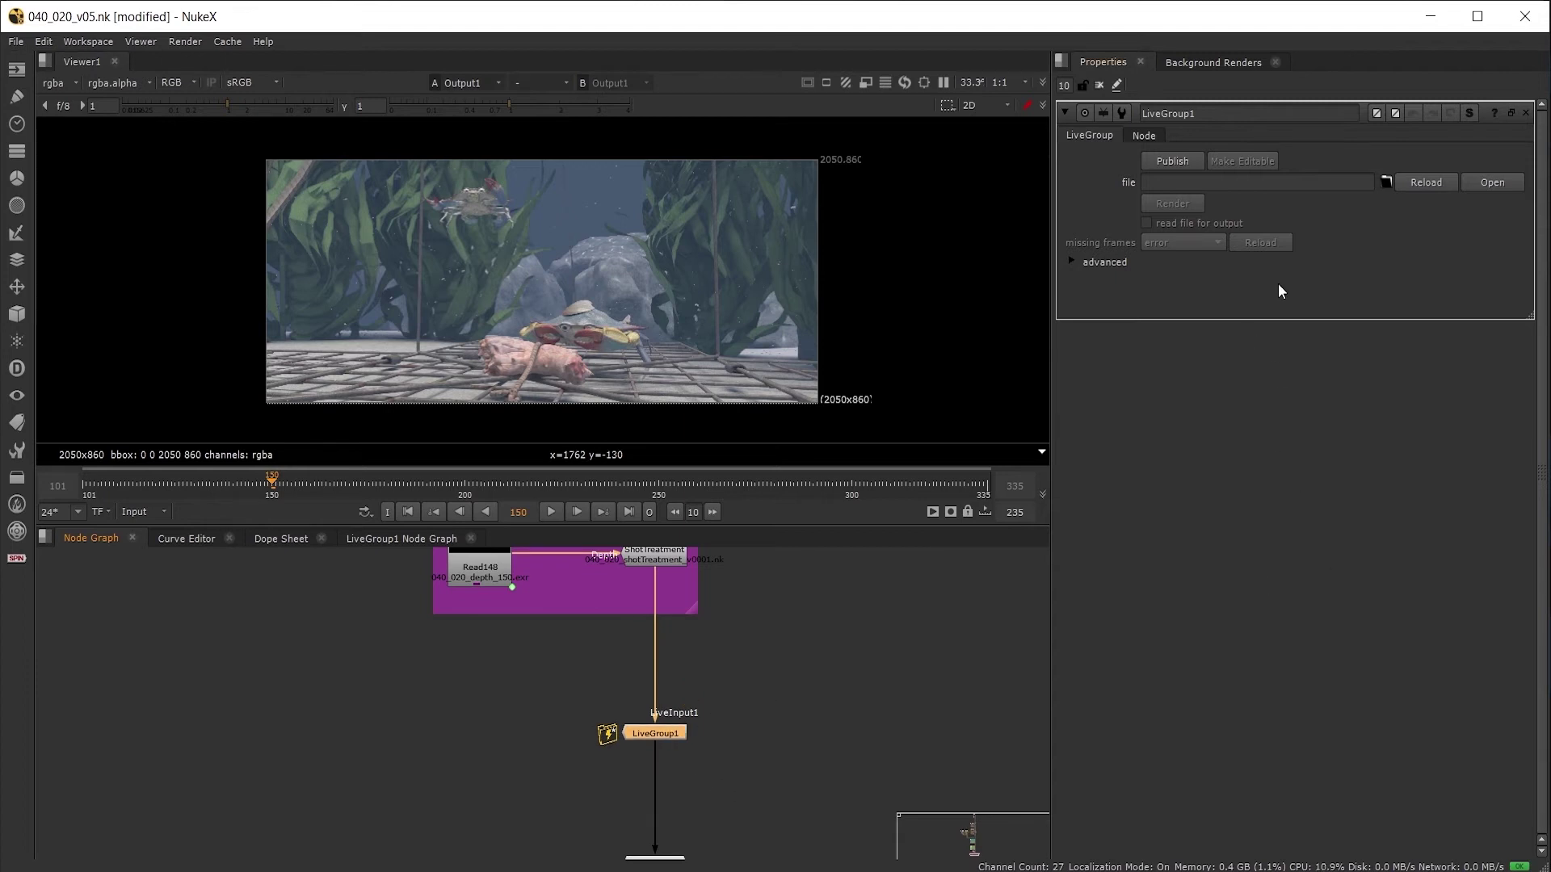
left_click(1386, 183)
left_click(688, 204)
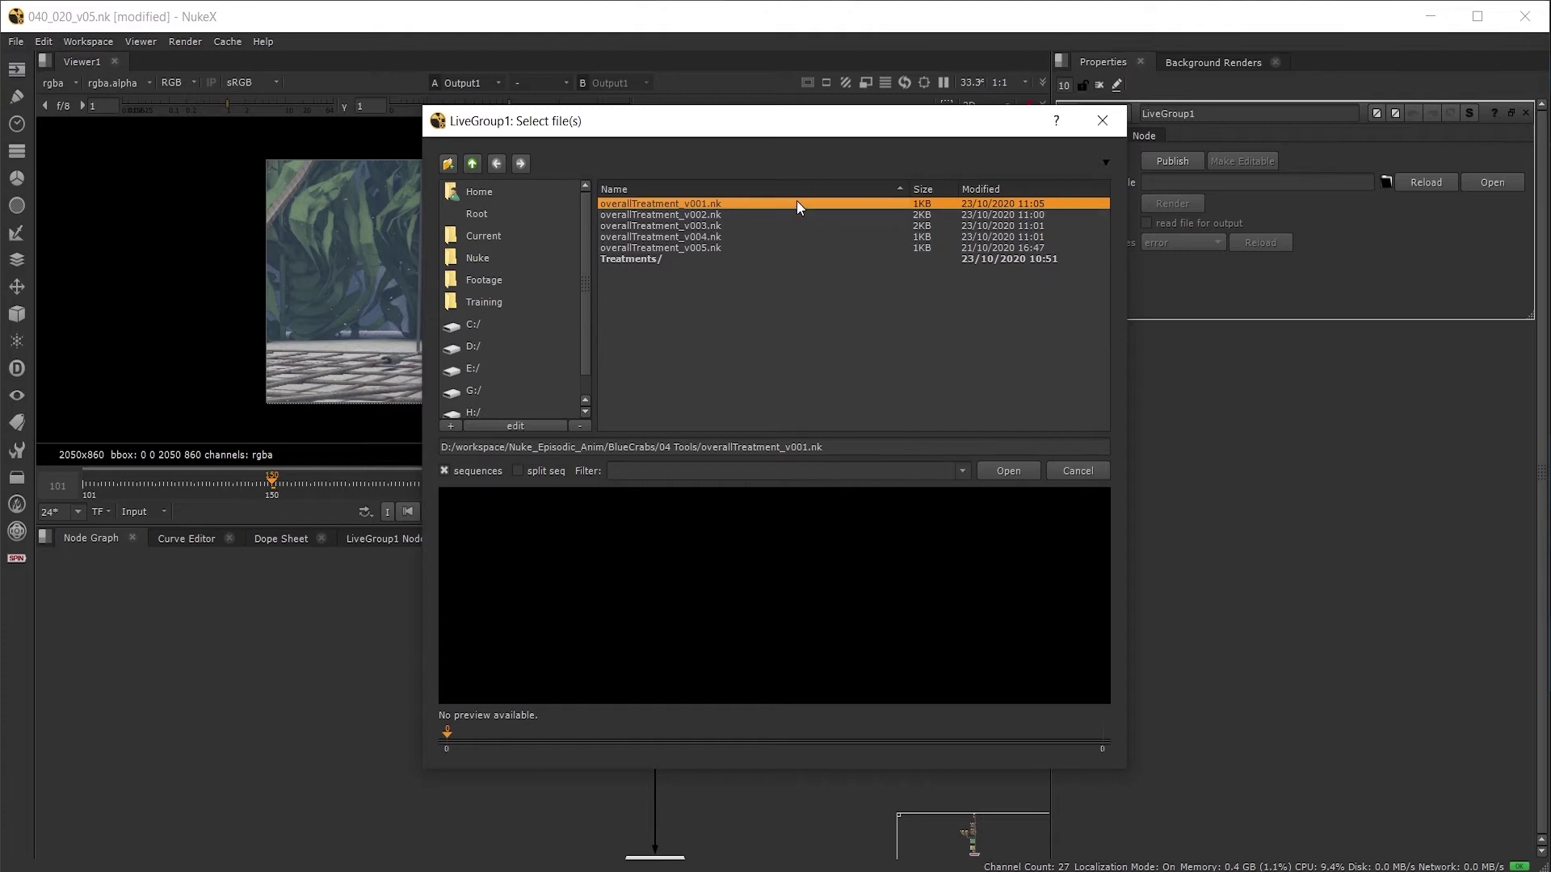
left_click(1016, 472)
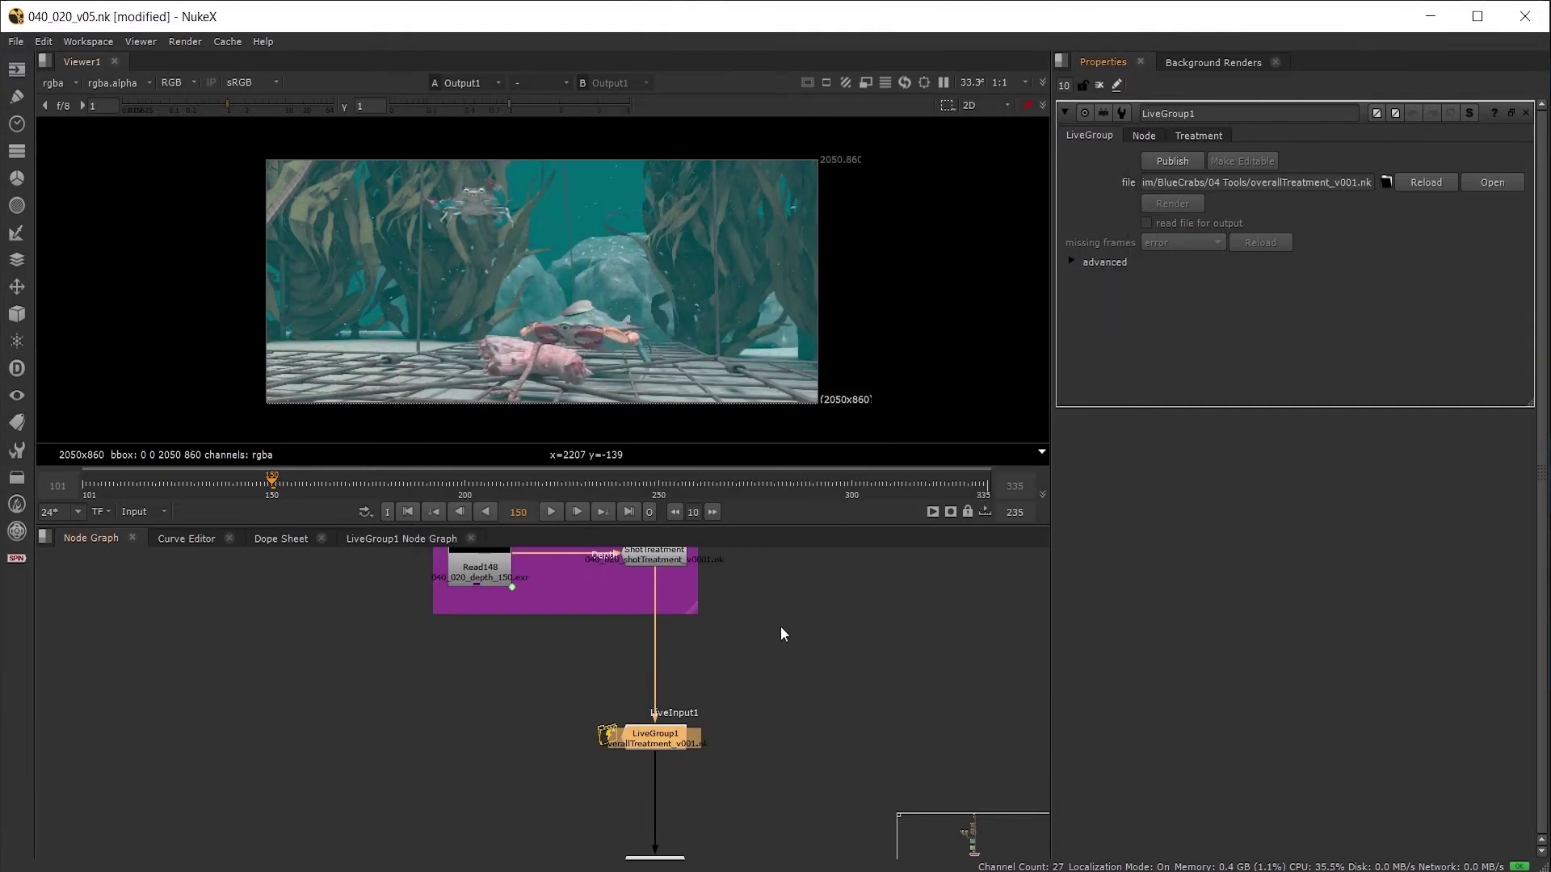
Review LiveGroup1's Treatment controls, set its file version to overallTreatment_v005.nk, and save the script.
left_click(1203, 136)
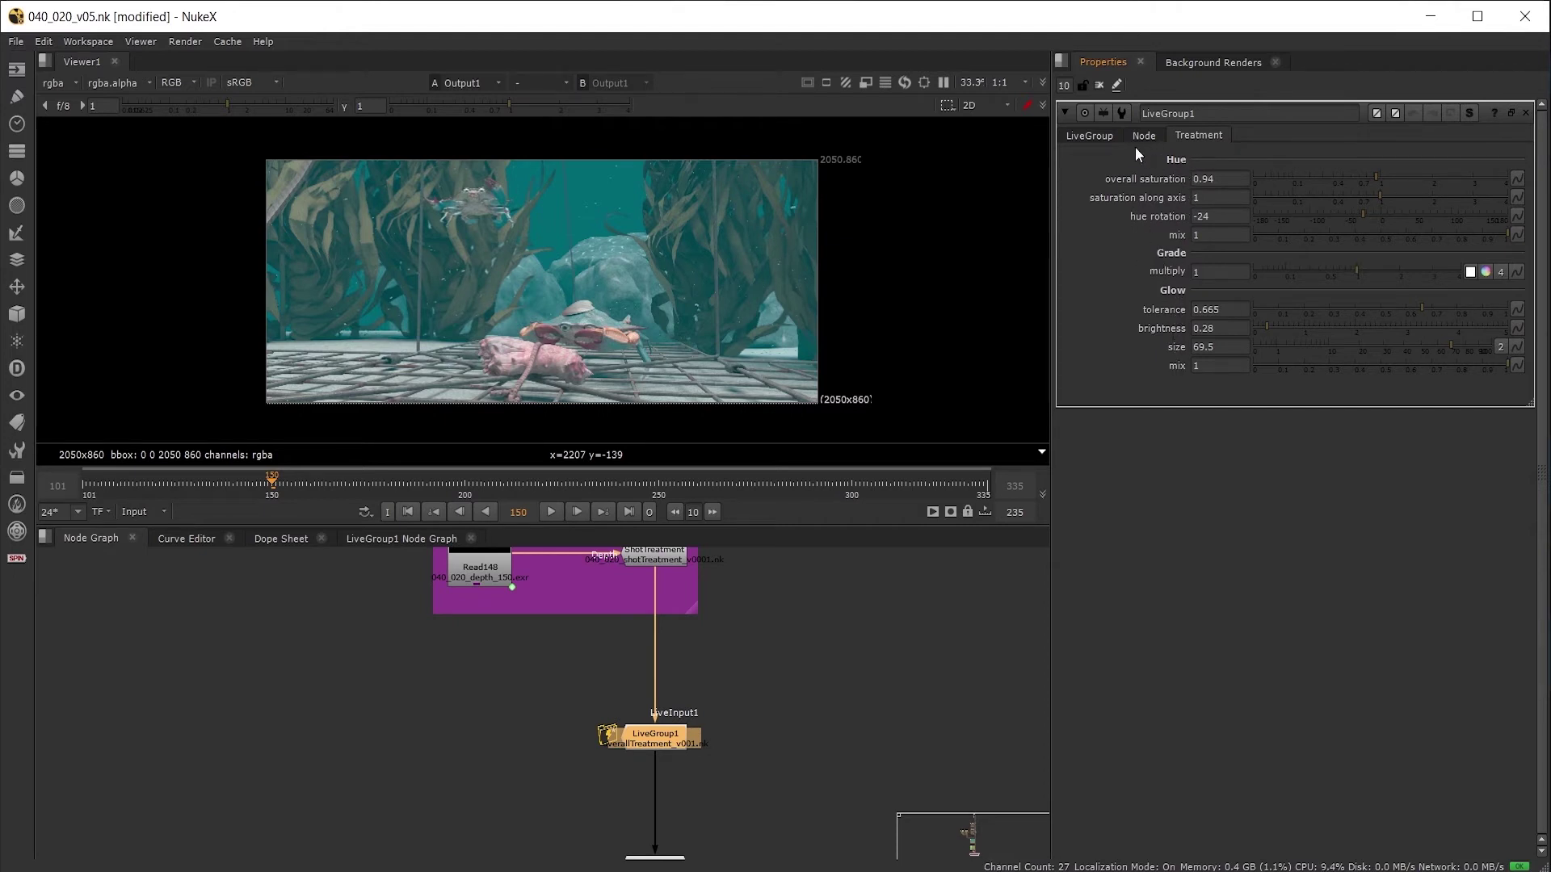
left_click(1089, 135)
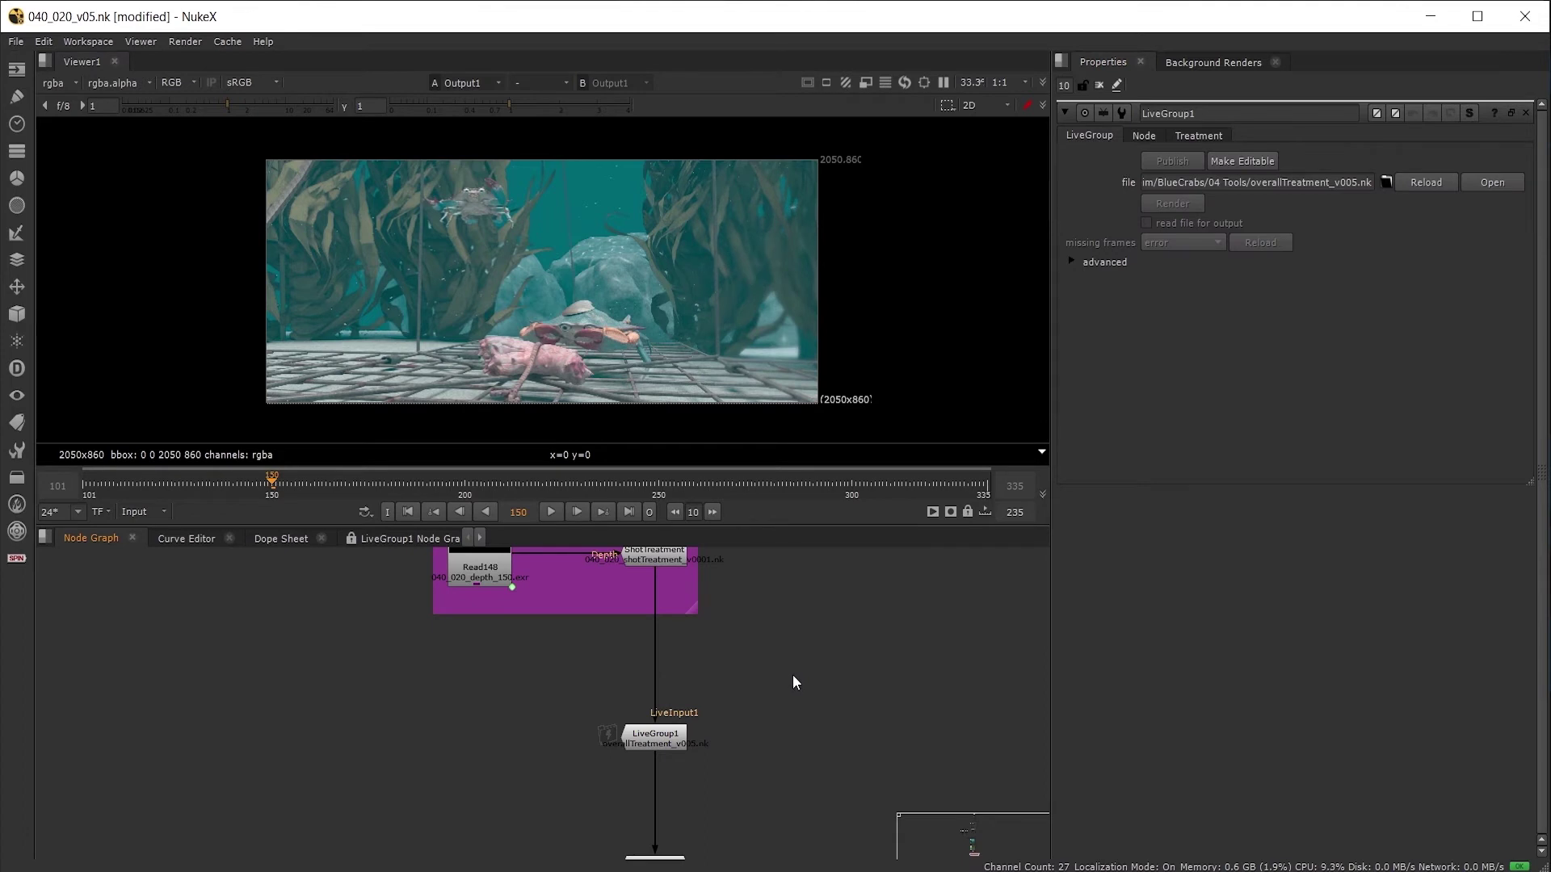
key("ctrl+s")
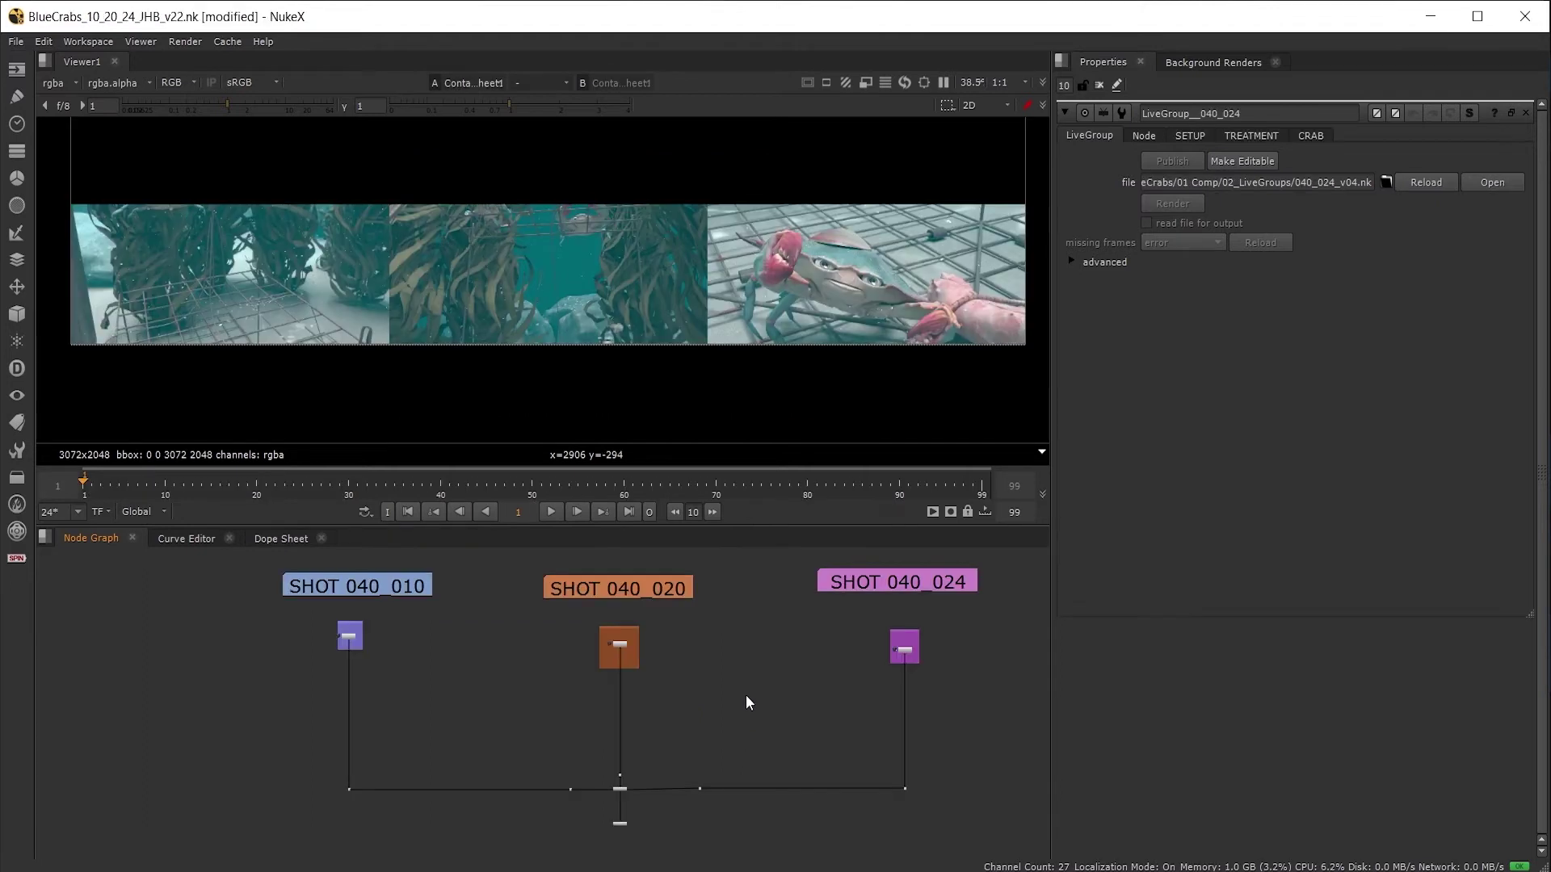
Examine the ContactSheet node that combines shots 040_010, 040_020 and 040_024 in the BlueCrabs_10_20_24_JHB_v22 script.
scroll(411, 681, "up", 3)
scroll(605, 710, "down", 2)
scroll(678, 690, "down", 1)
scroll(594, 768, "up", 5)
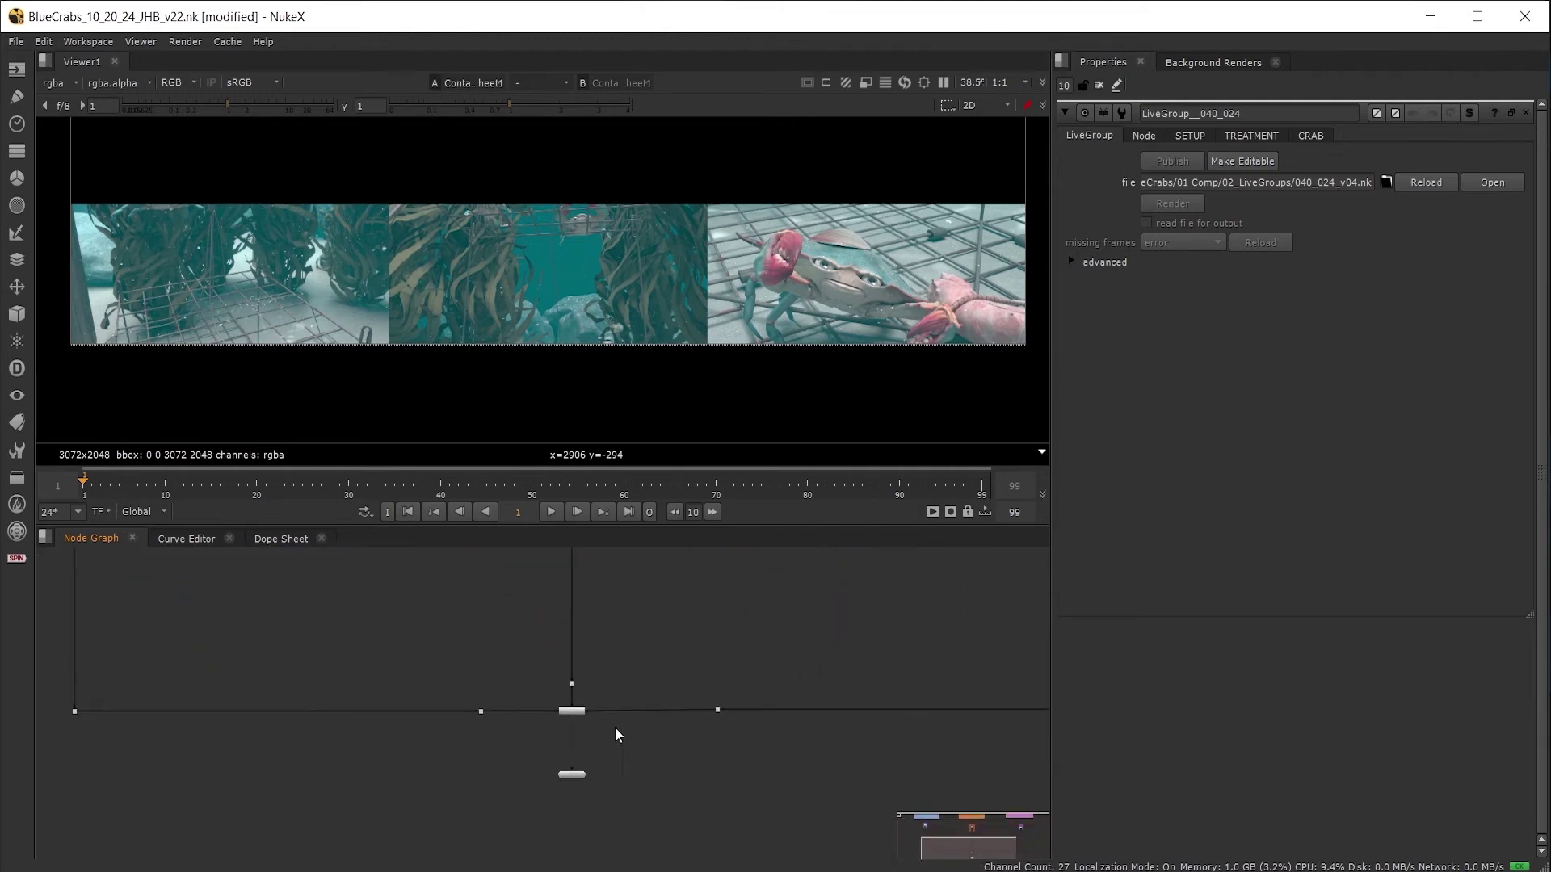
left_click(575, 701)
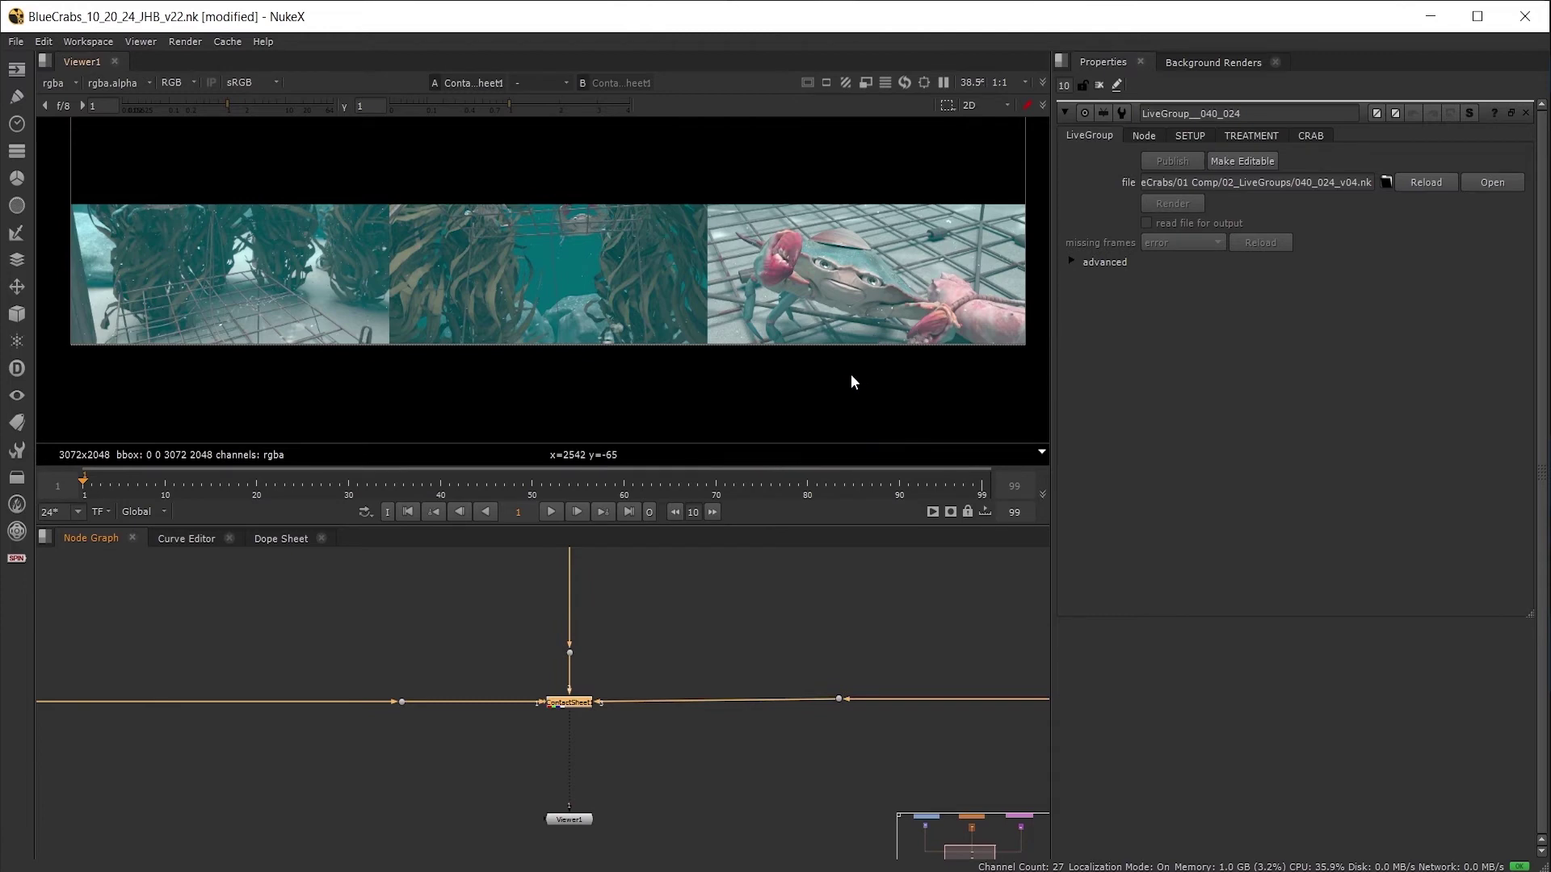
left_click(703, 664)
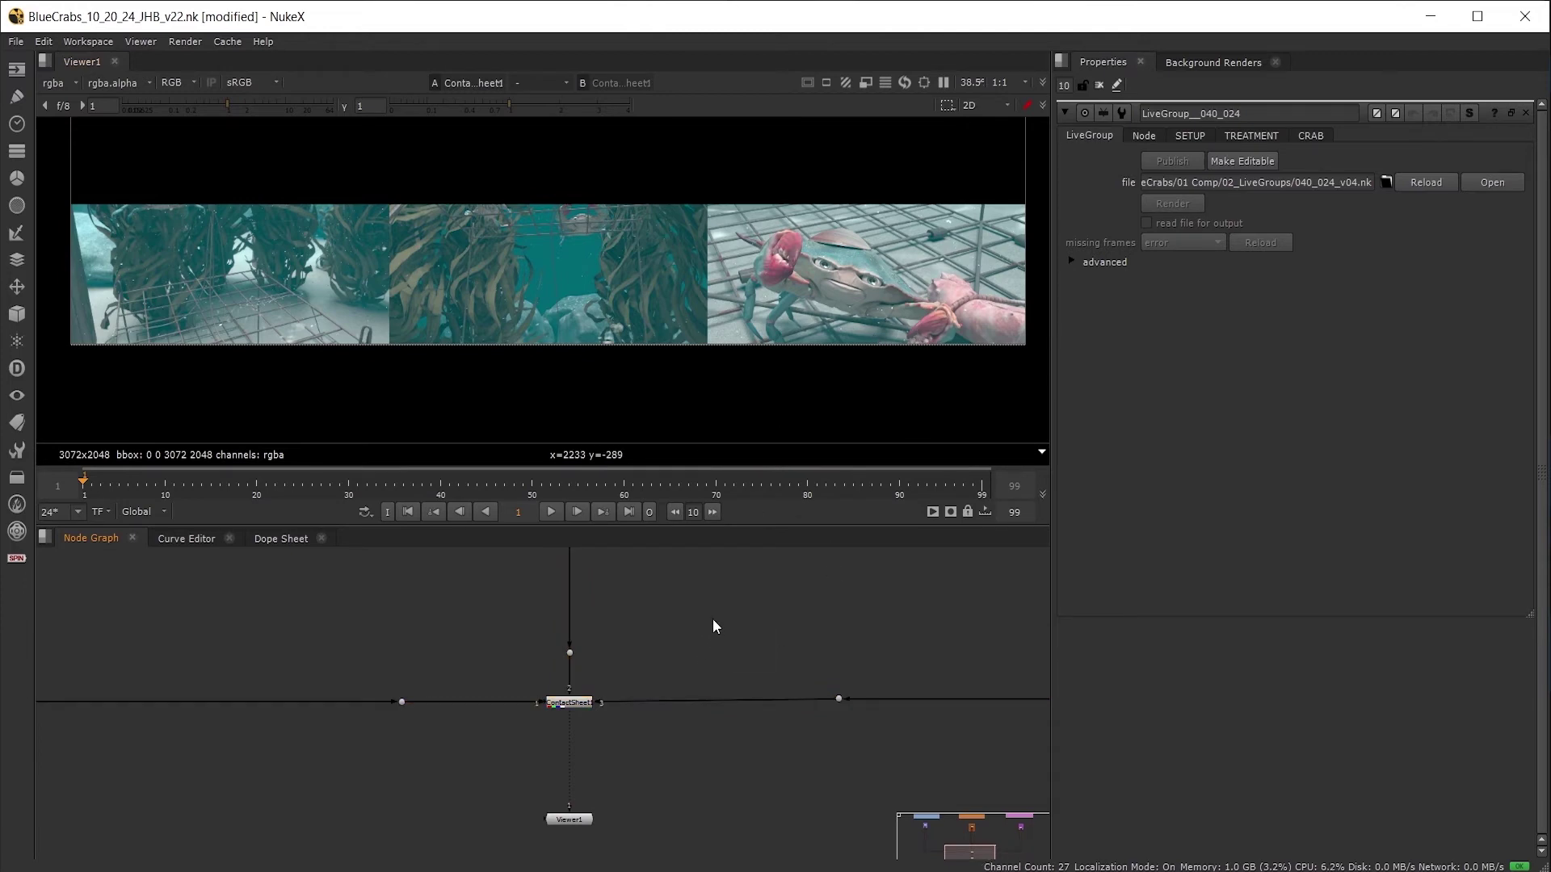
scroll(711, 626, "down", 1)
scroll(711, 642, "up", 3)
key("f")
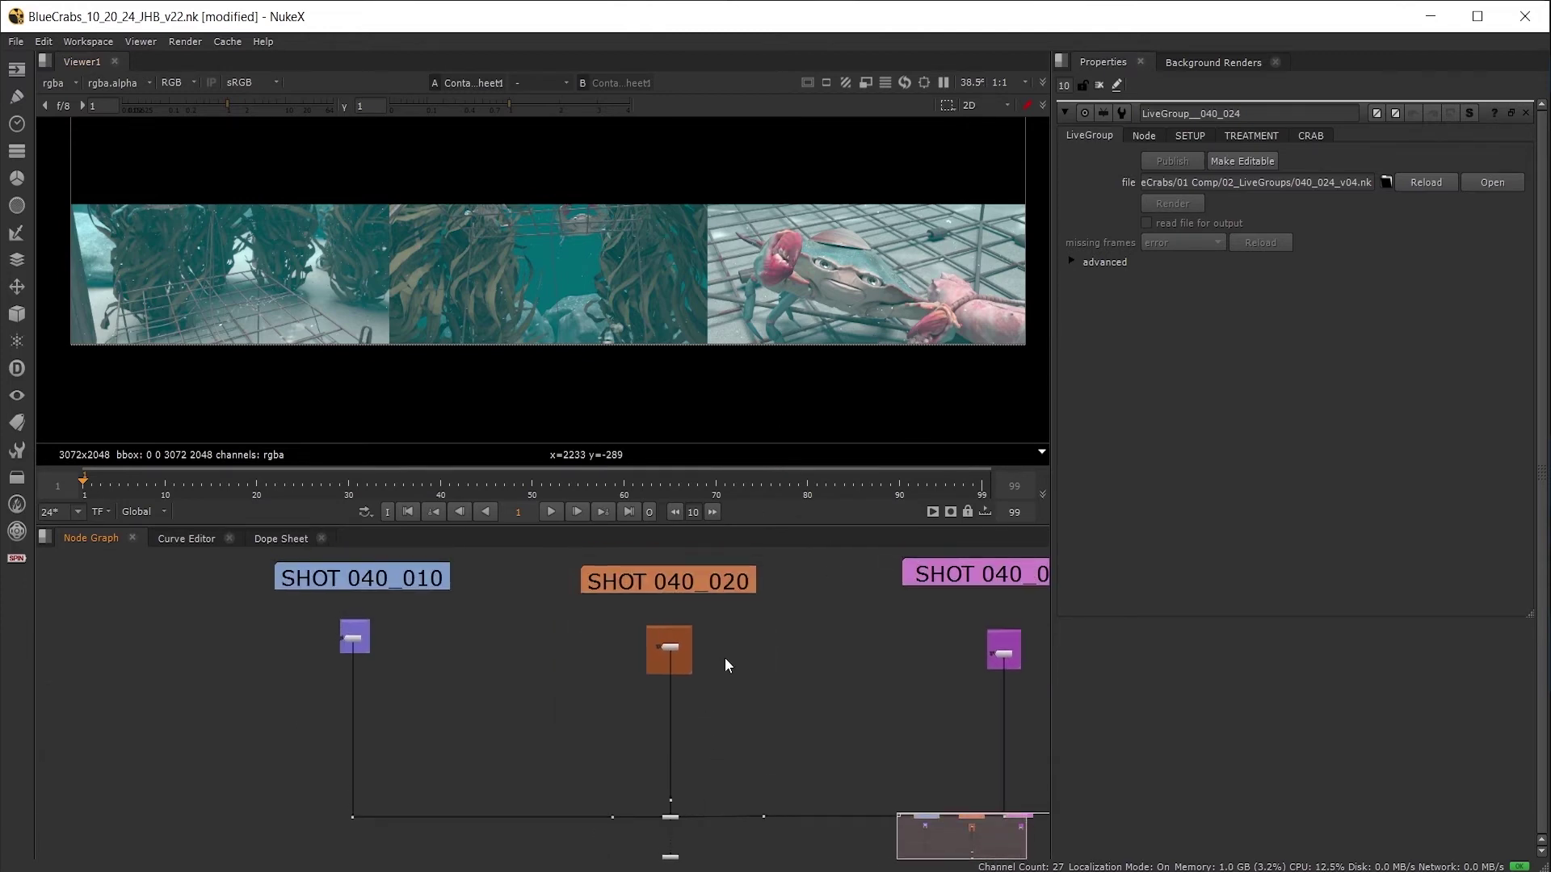
Select all three shot LiveGroups and step them down one file version, then back up, to compare the looks in the contact sheet.
left_click_drag(345, 631, 1002, 672)
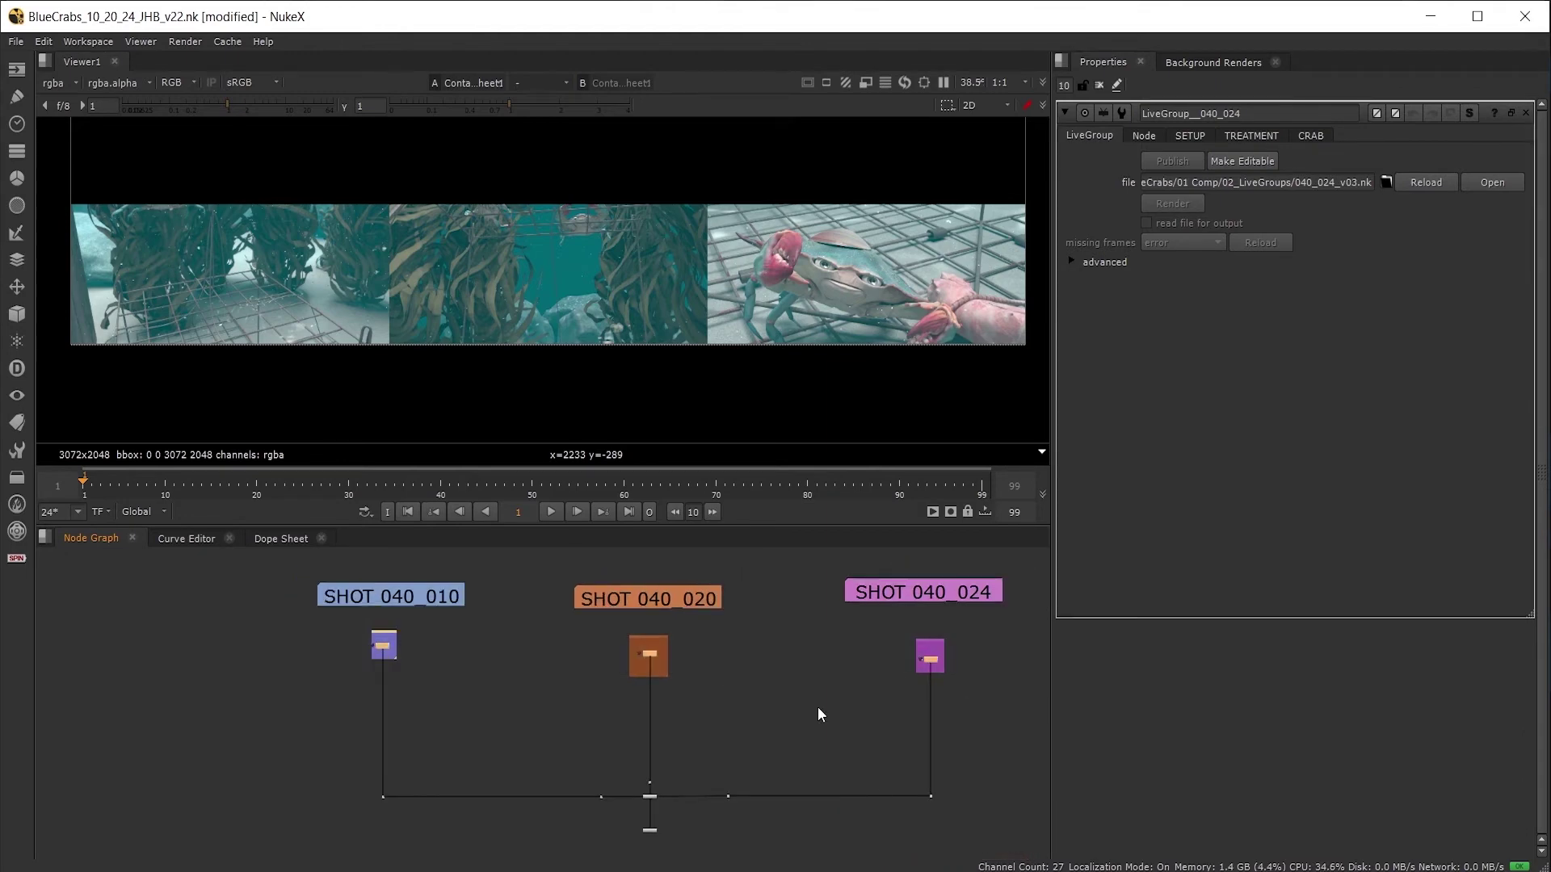
key("alt+Down")
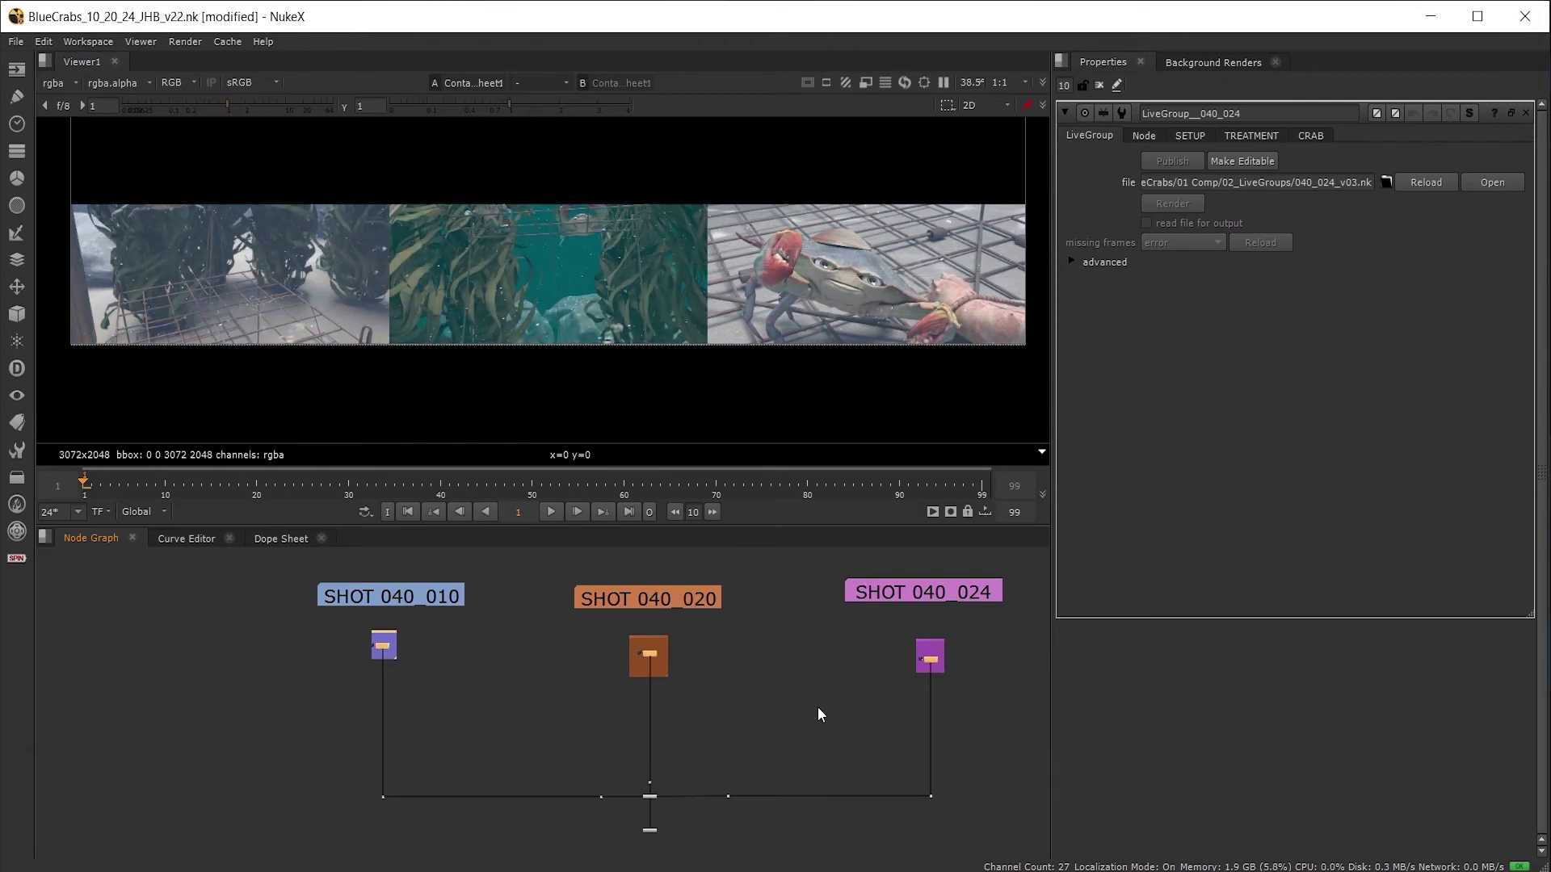
key("alt+Up")
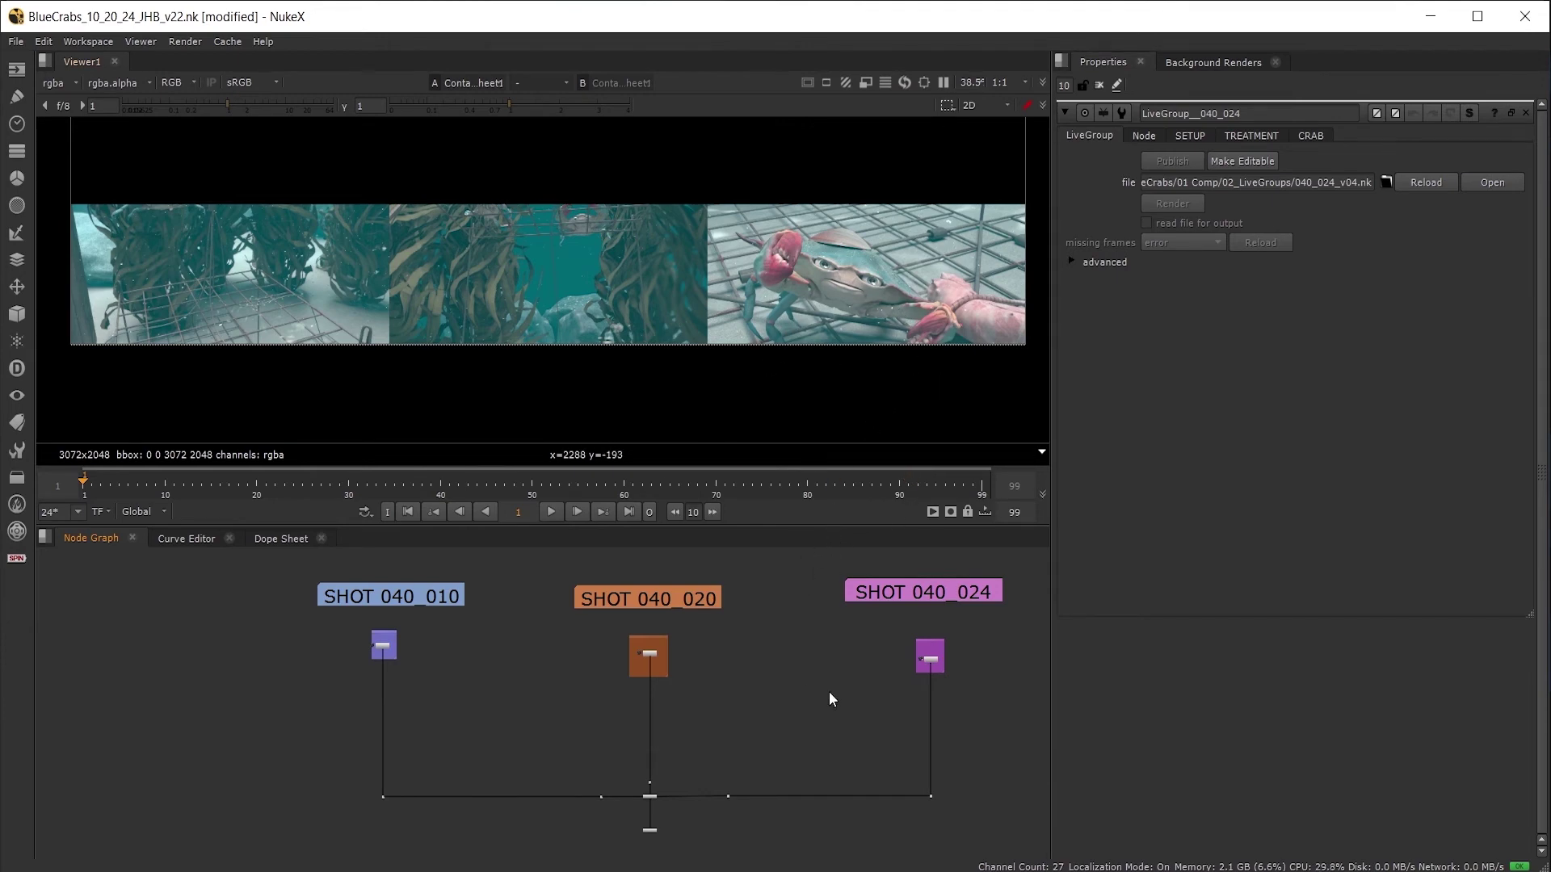
View the output of the SHOT 040_024 LiveGroup on its own and frame it in the viewer.
key("1")
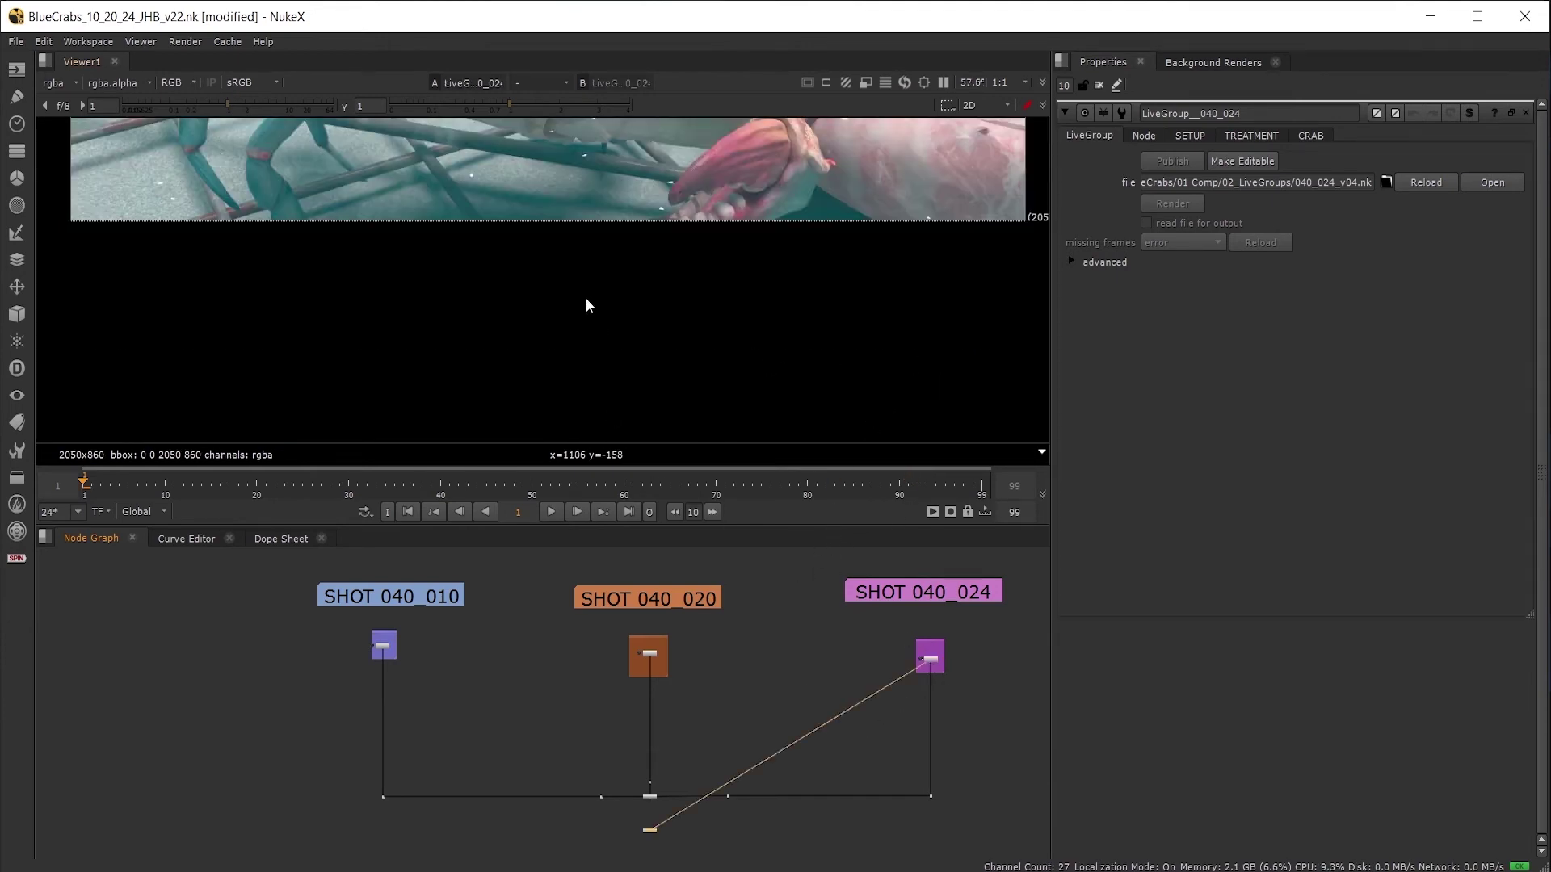
left_click(935, 627)
key("f")
middle_click_drag(644, 683, 612, 695)
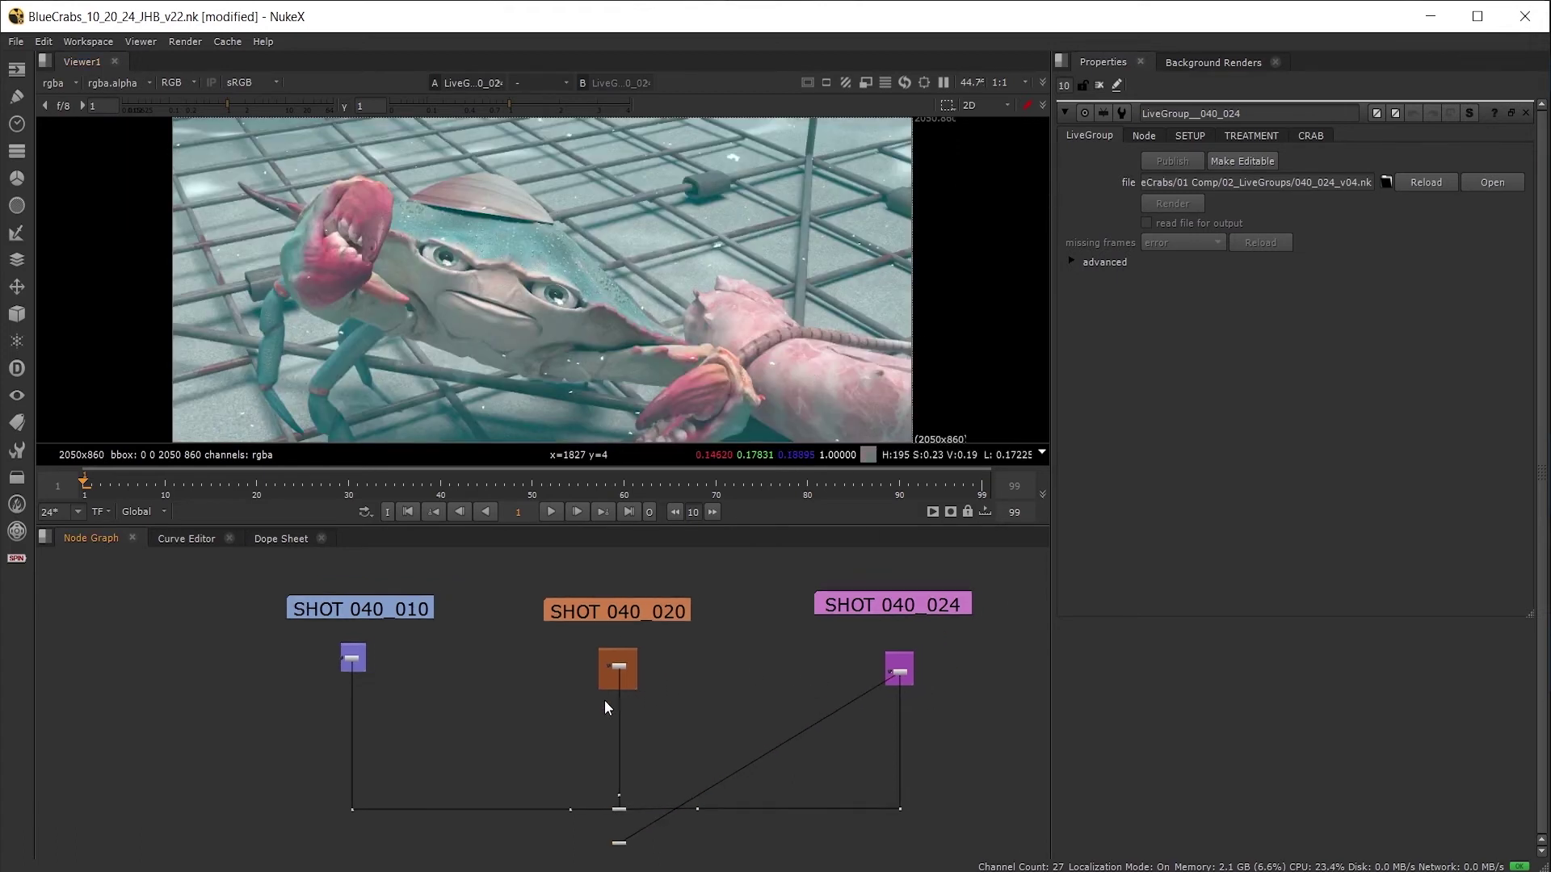
Select the SHOT 040_024 LiveGroup and review its exposed SETUP and TREATMENT controls.
scroll(796, 628, "up", 5)
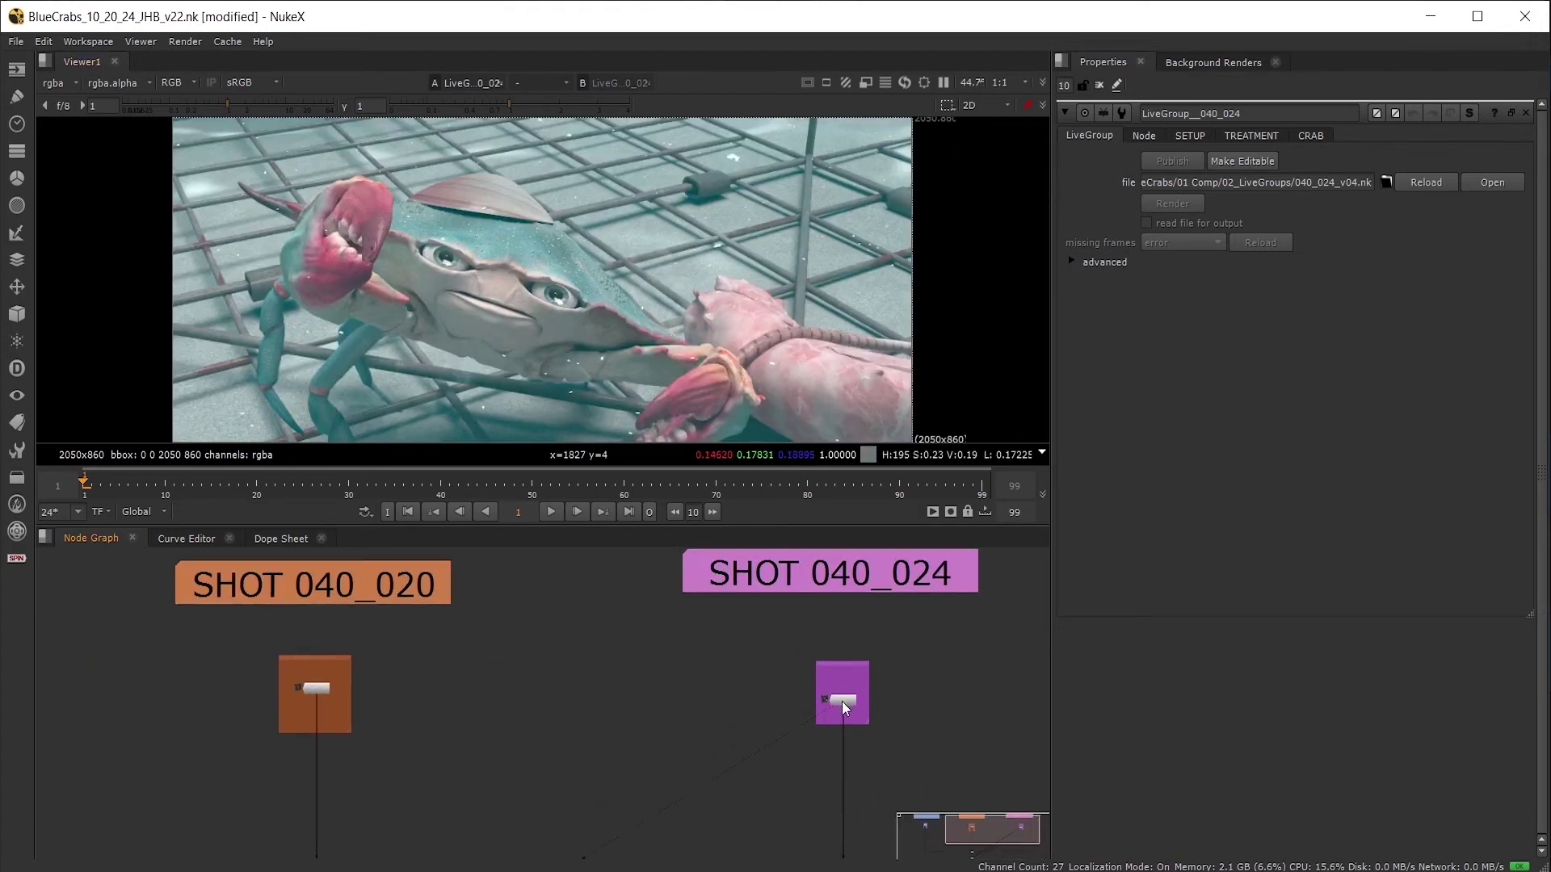
left_click(842, 701)
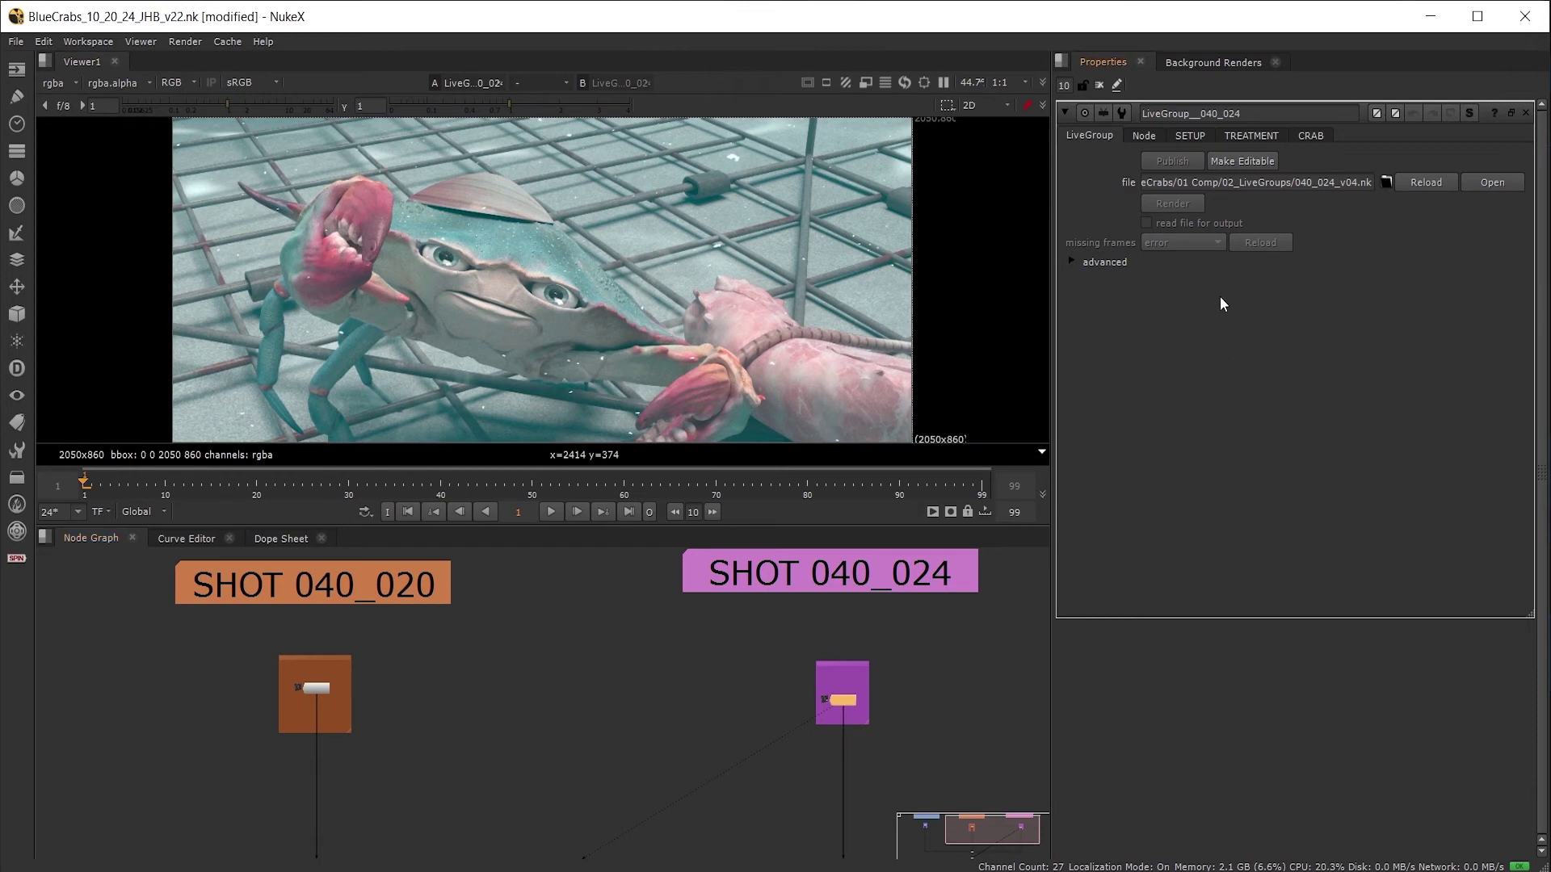
left_click(1199, 136)
left_click(1251, 137)
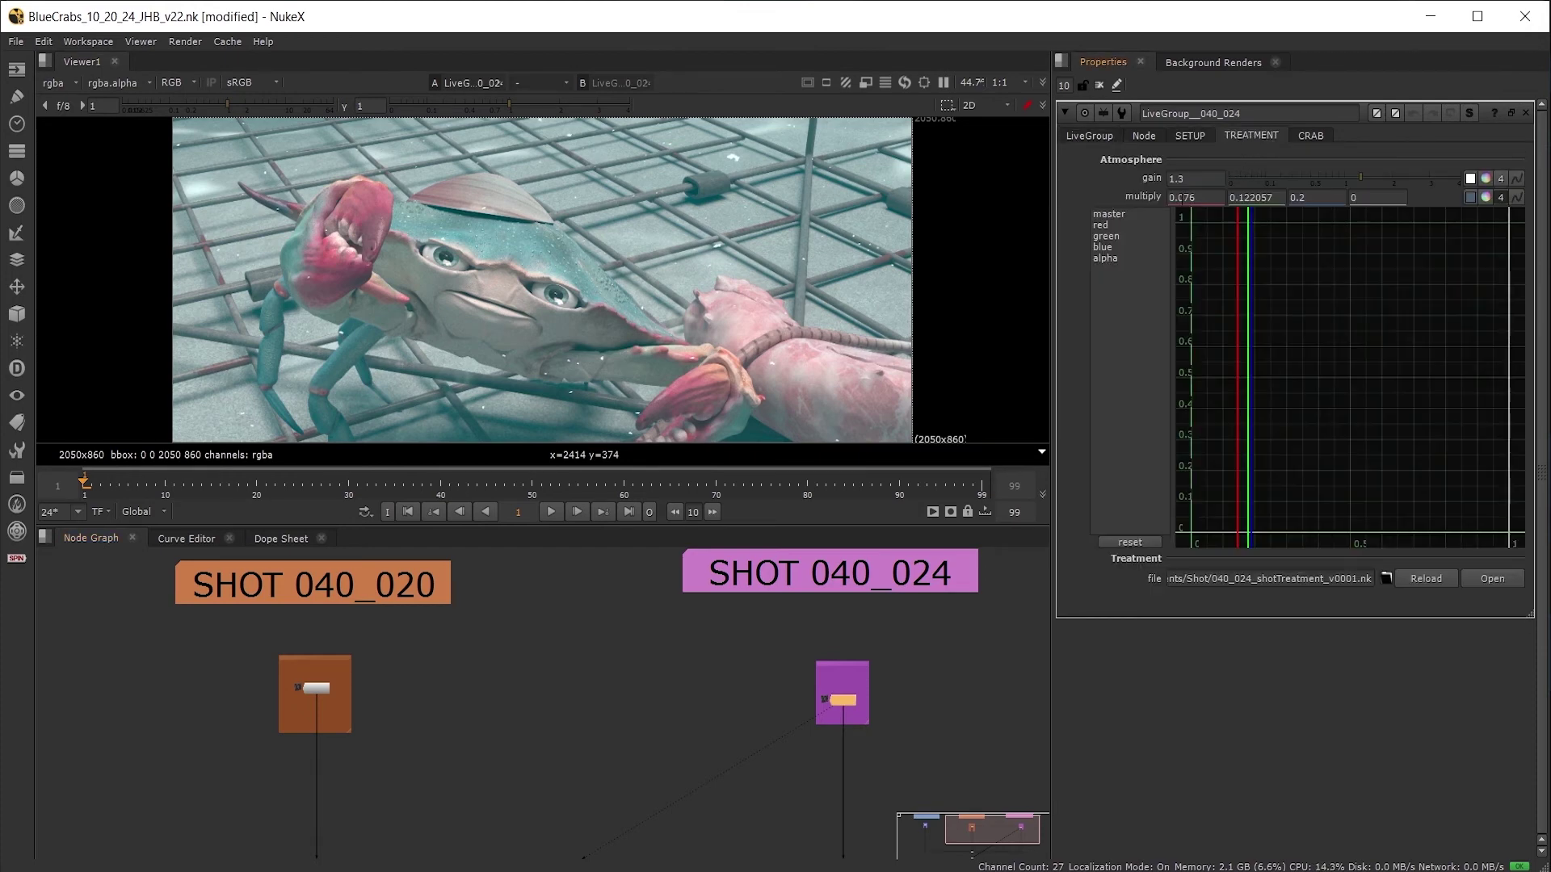
Override the lum whitepoint of Crab 1 in LiveGroup__040_024 with red 0.16 and green 0.27.
left_click(1310, 137)
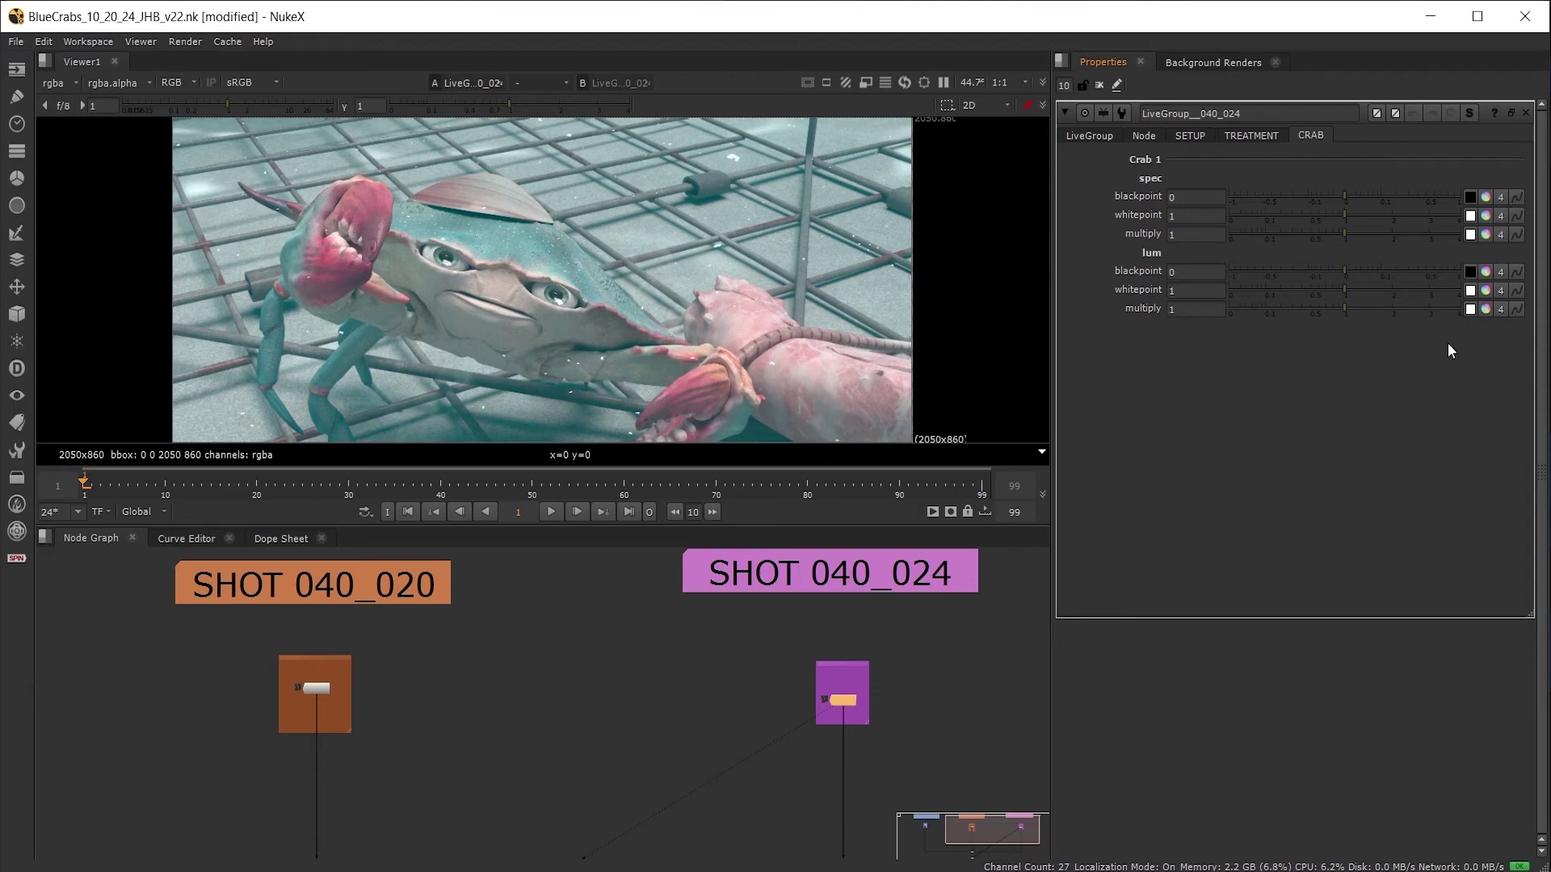
left_click(1484, 290)
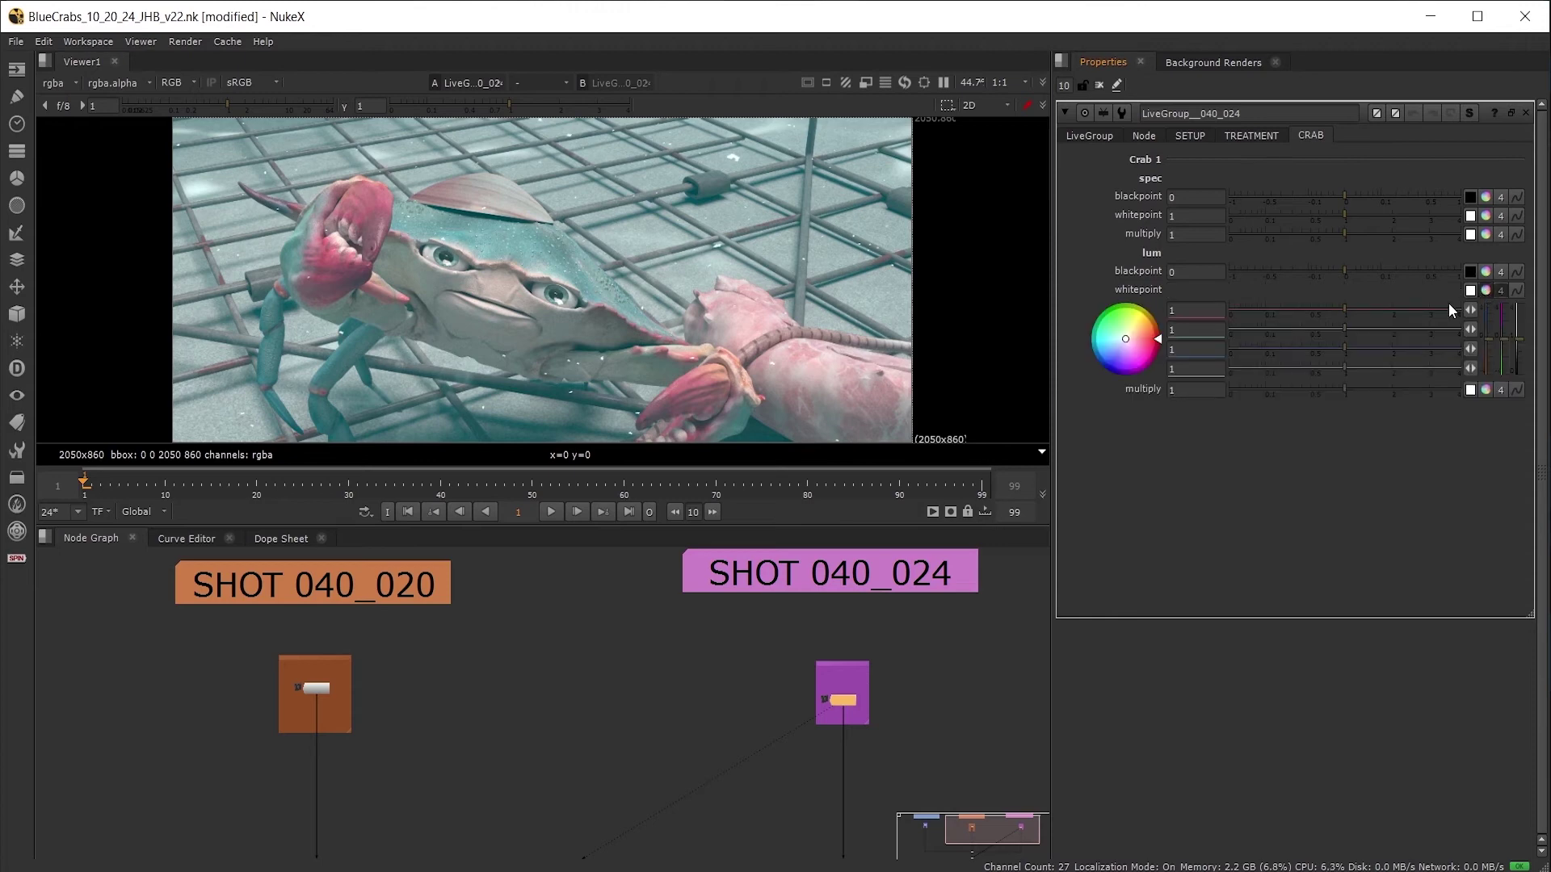
mouse_move(1341, 309)
left_mouse_down()
mouse_move(1299, 307)
mouse_move(1320, 327)
mouse_move(1275, 310)
mouse_move(1291, 328)
left_mouse_up()
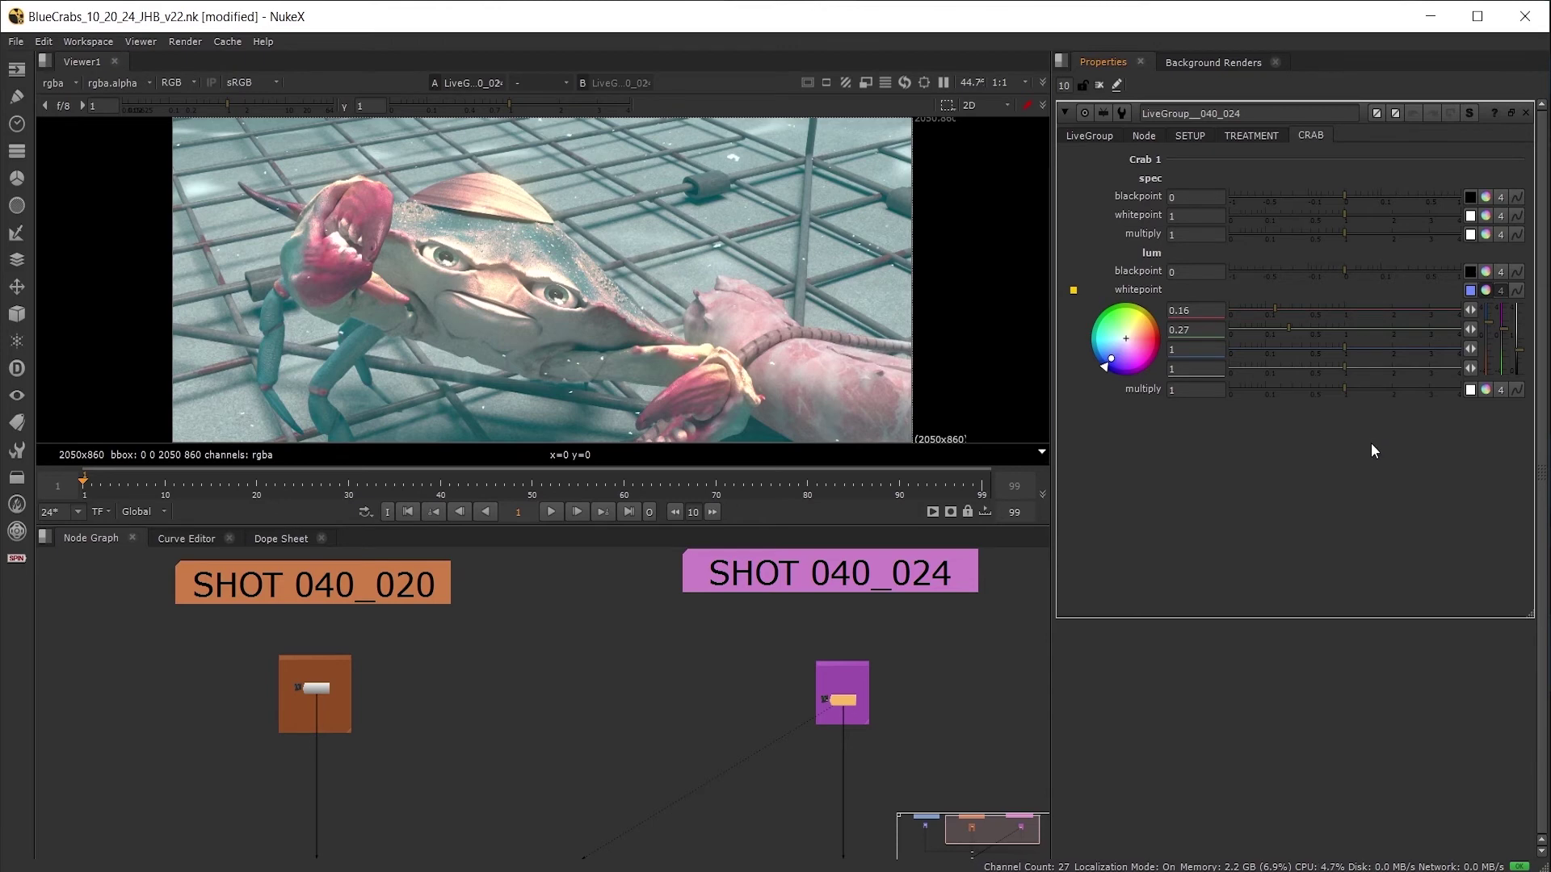
Step LiveGroup__040_024's file down to 040_024_v02.nk and back up to 040_024_v04.nk to compare the crab override across versions.
left_click(1088, 137)
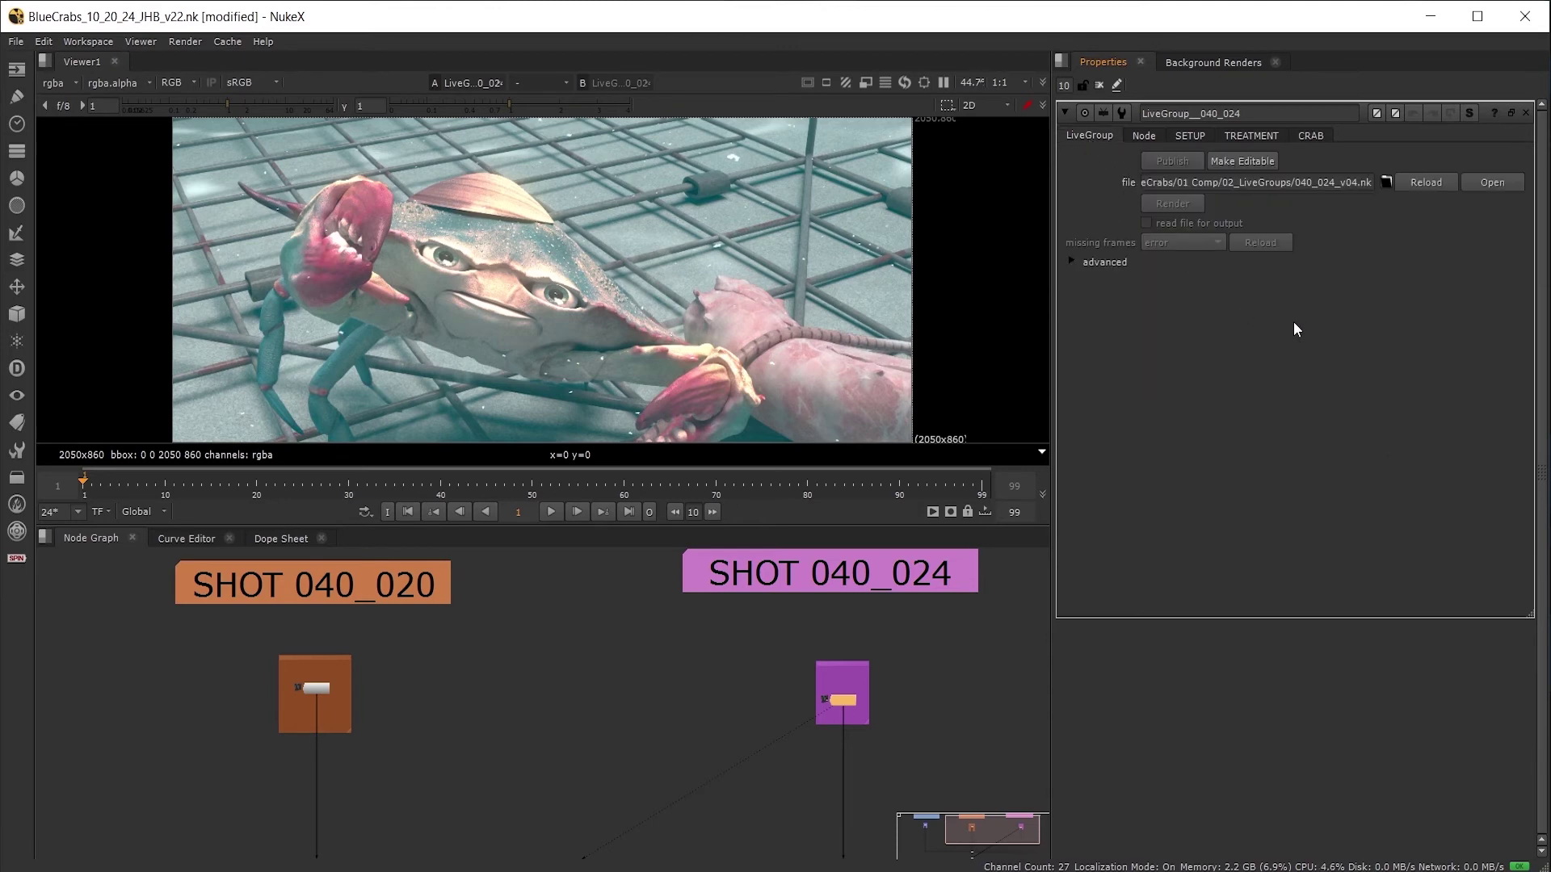
key("alt+Down")
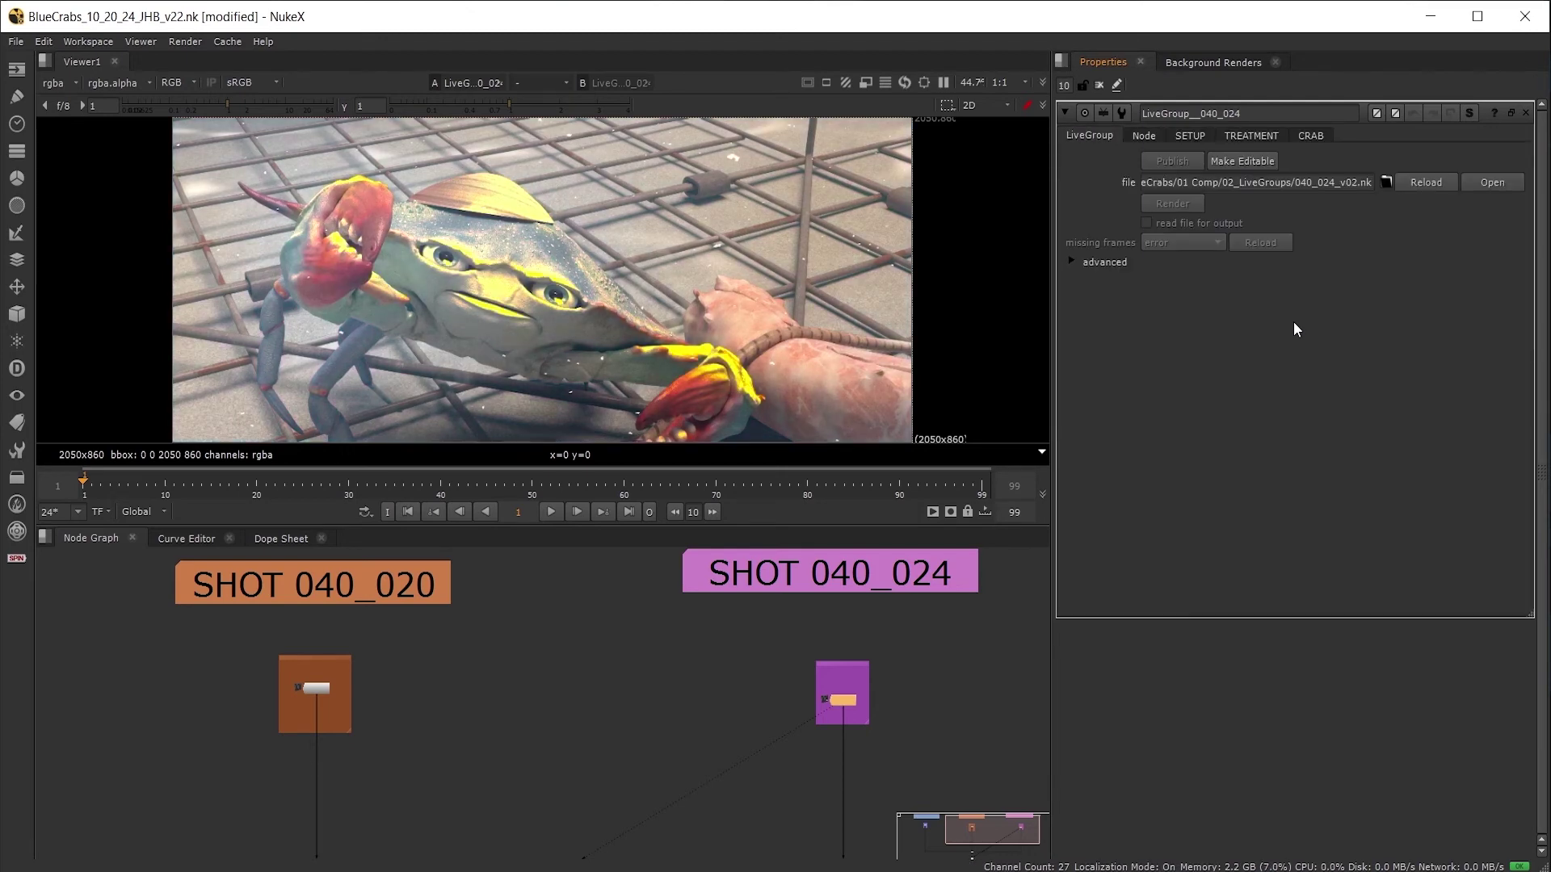
key("alt+Up")
key("alt+Up")
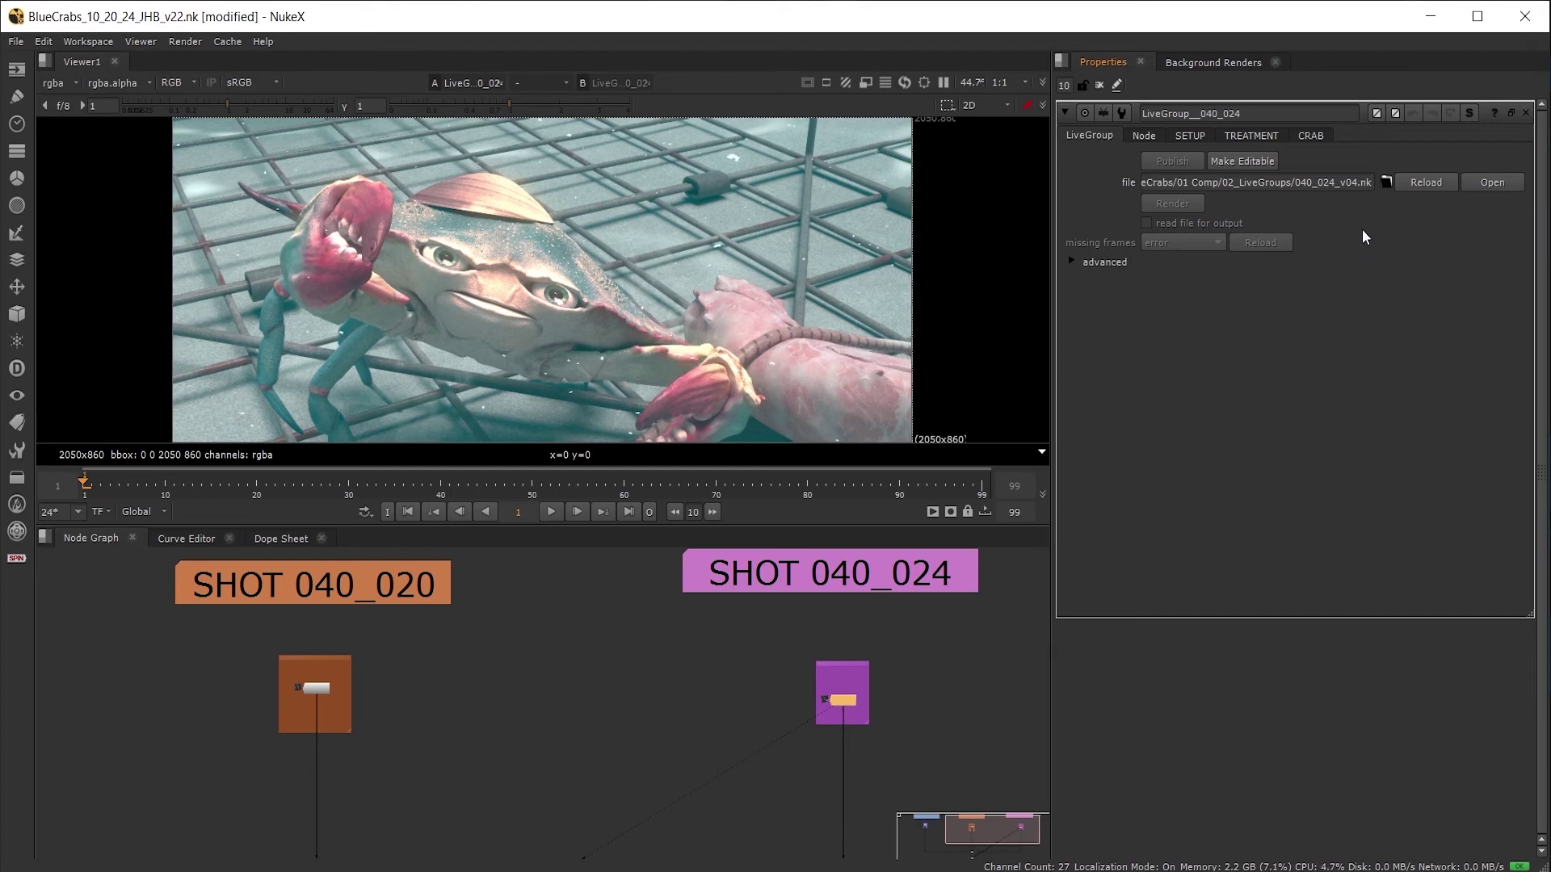
Make LiveGroup__040_024 editable and apply its override values to the LiveGroup.
left_click(1238, 162)
right_click(1109, 182)
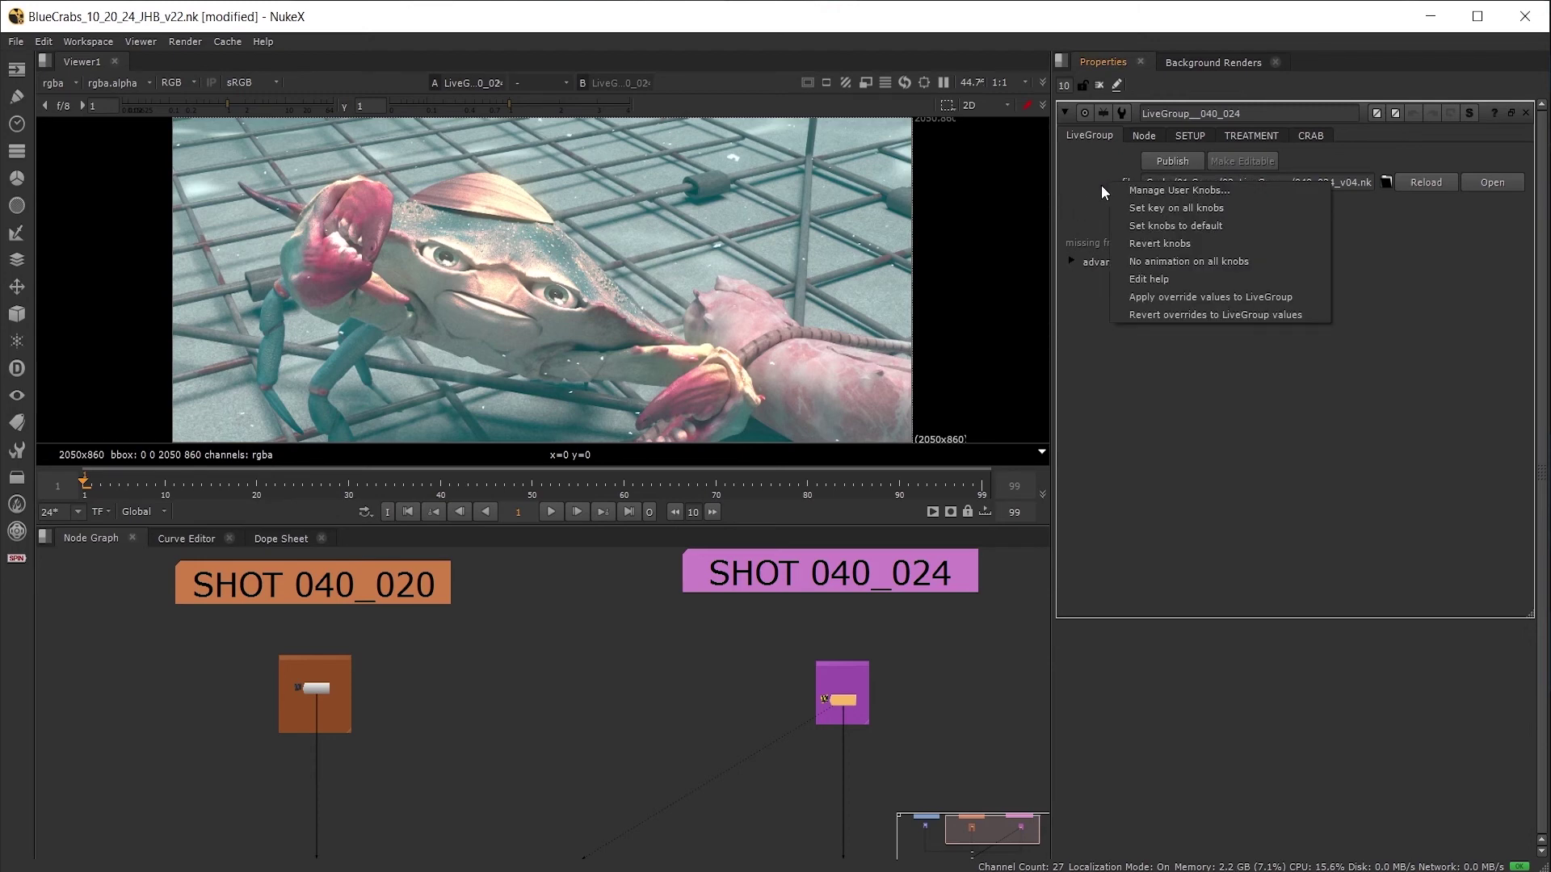
left_click(1151, 297)
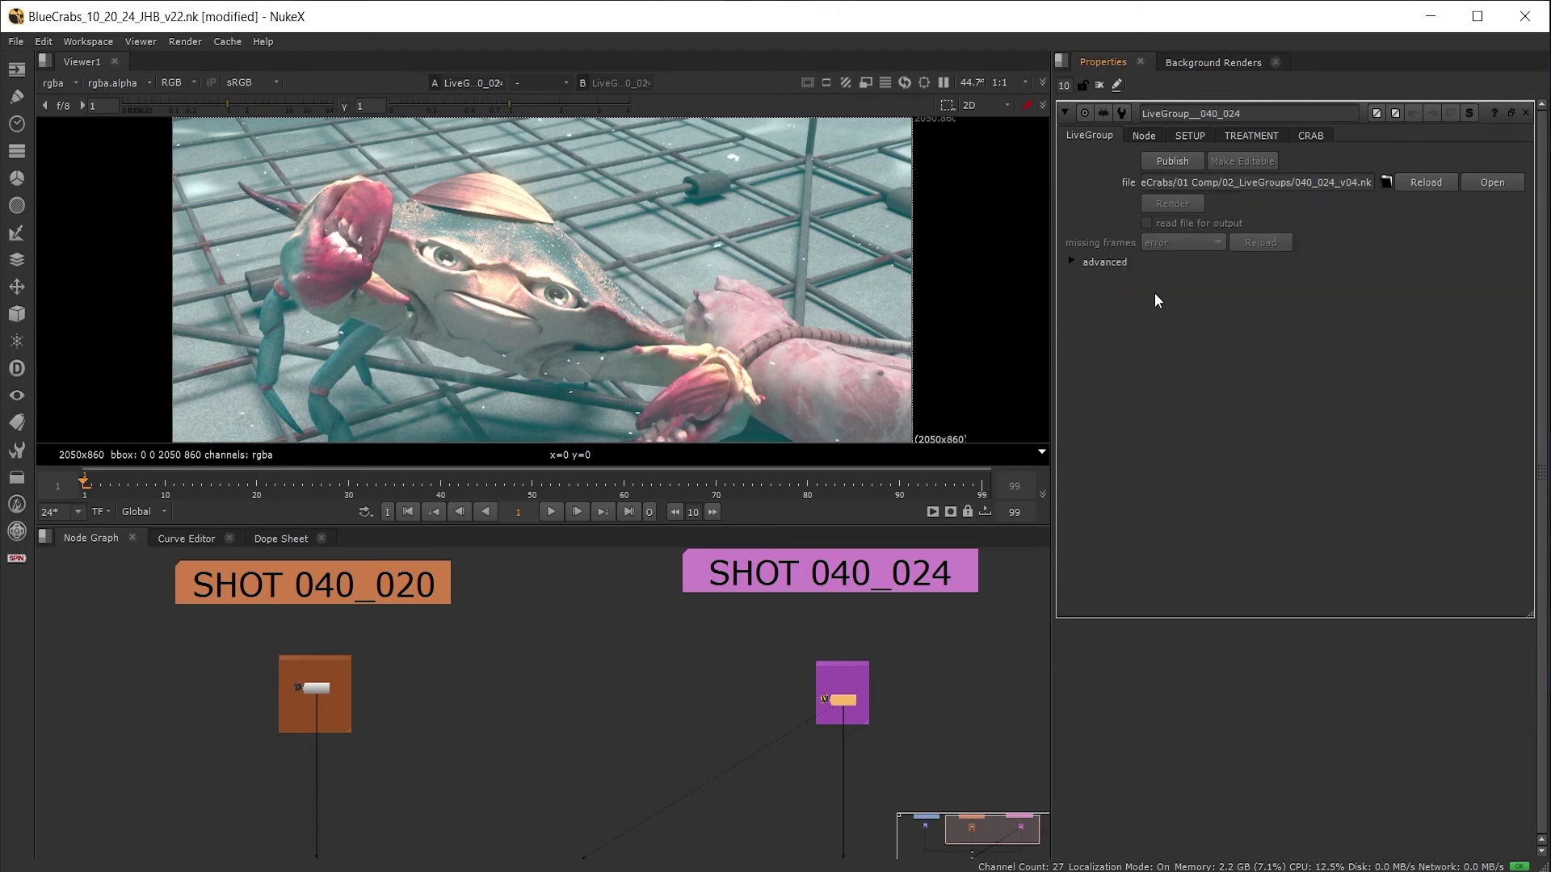
Publish LiveGroup__040_024 as the new file version 040_024_v05.nk.
left_click(1165, 166)
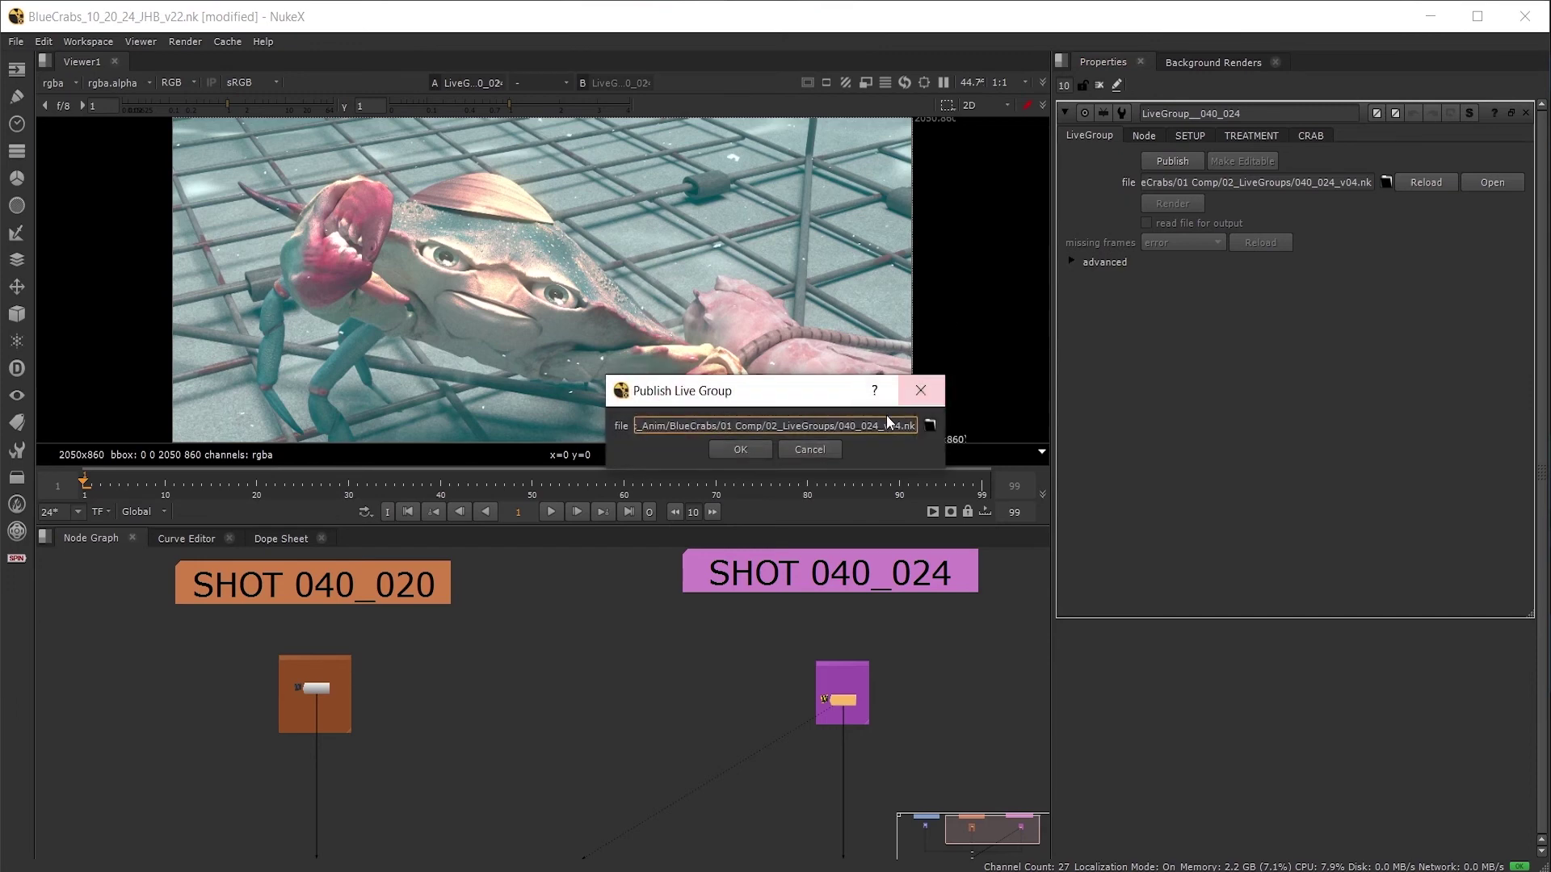
left_click_drag(903, 425, 896, 425)
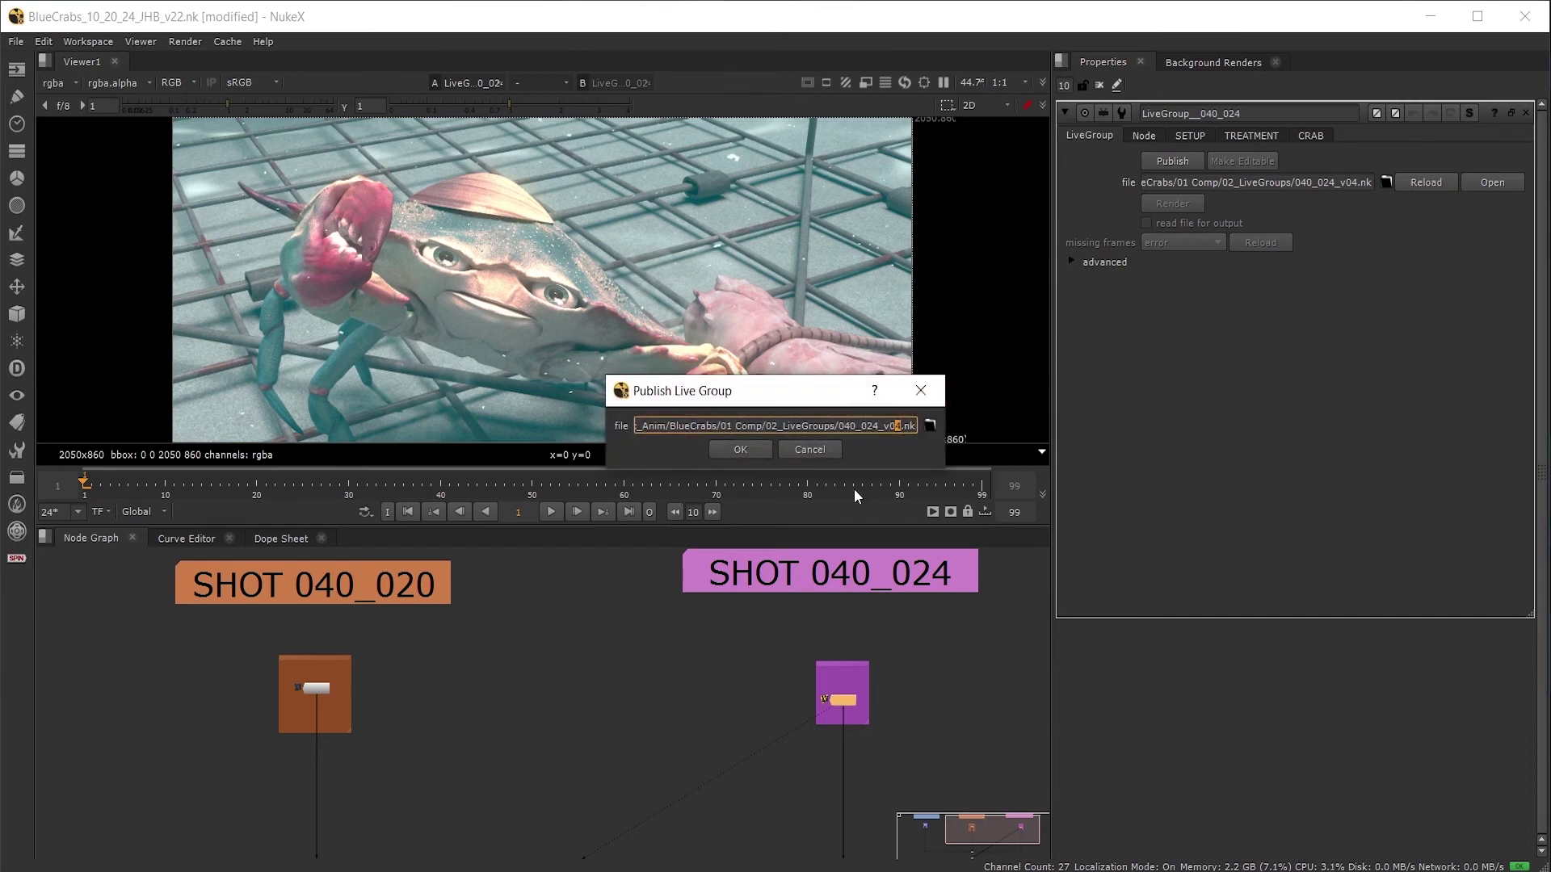
type("5")
left_click(753, 450)
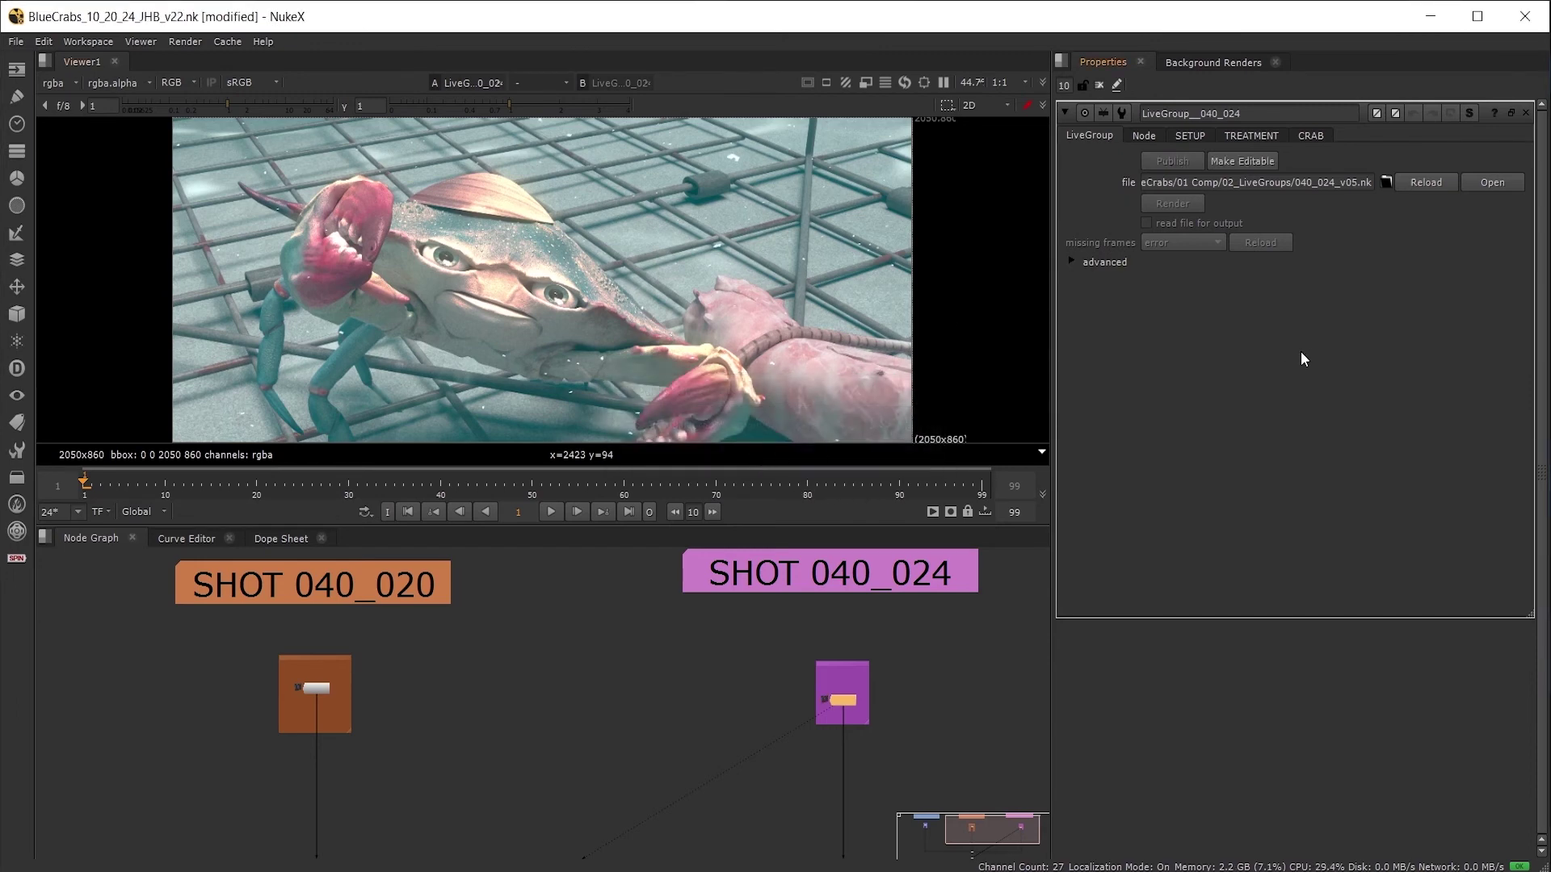
Revert LiveGroup__040_024 to 040_024_v04.nk for comparison and restore 040_024_v05.nk.
key("ctrl+z")
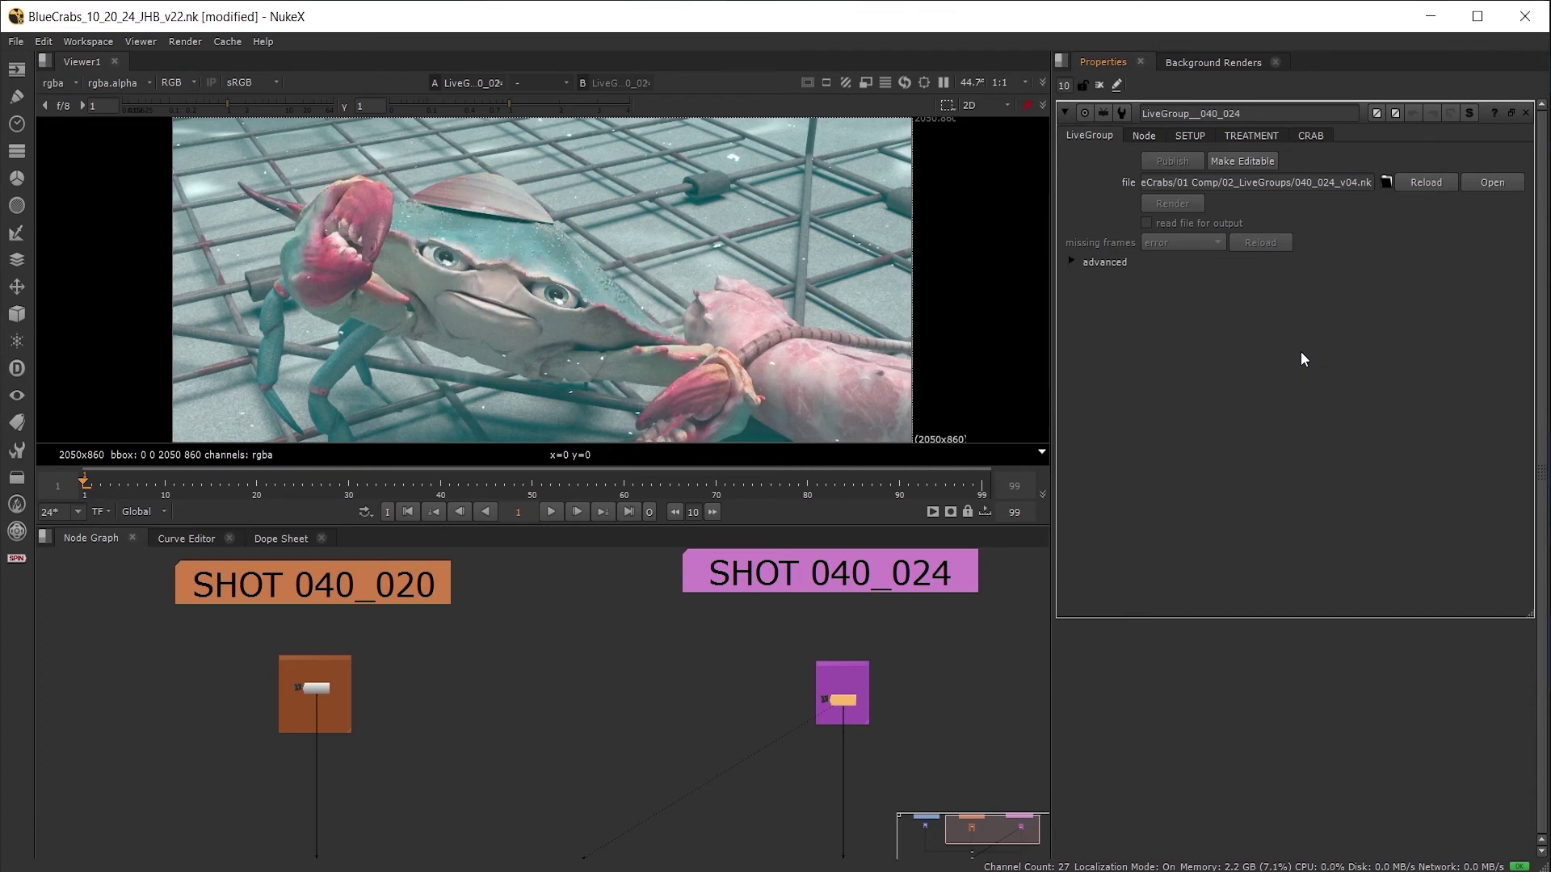
key("ctrl+shift+z")
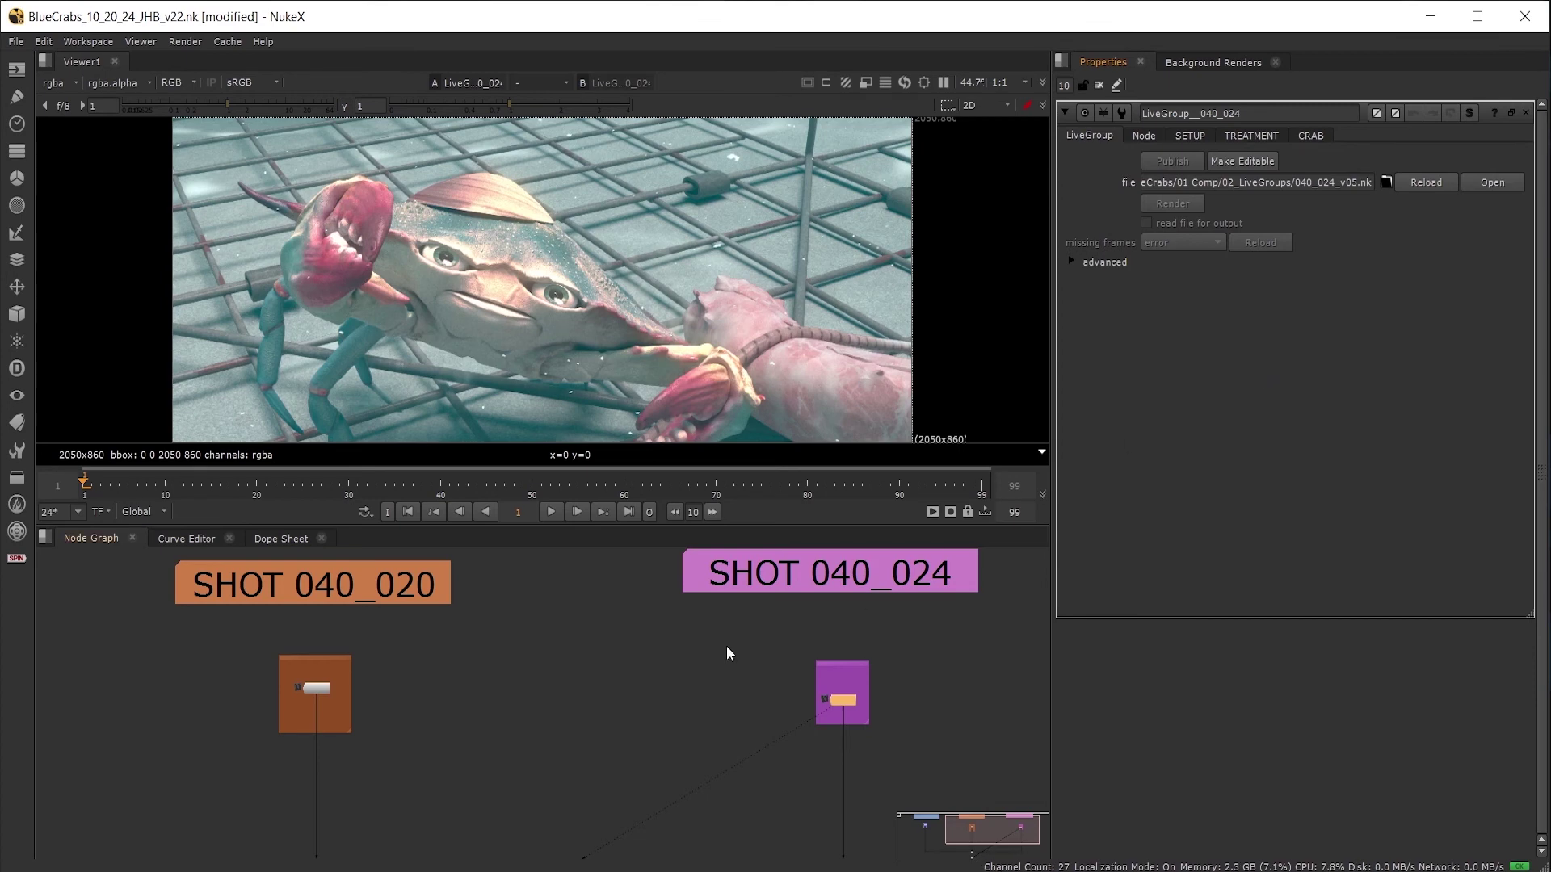
Open the internal node graph of the SHOT 040_024 LiveGroup from the three-shot layout.
scroll(726, 648, "down", 5)
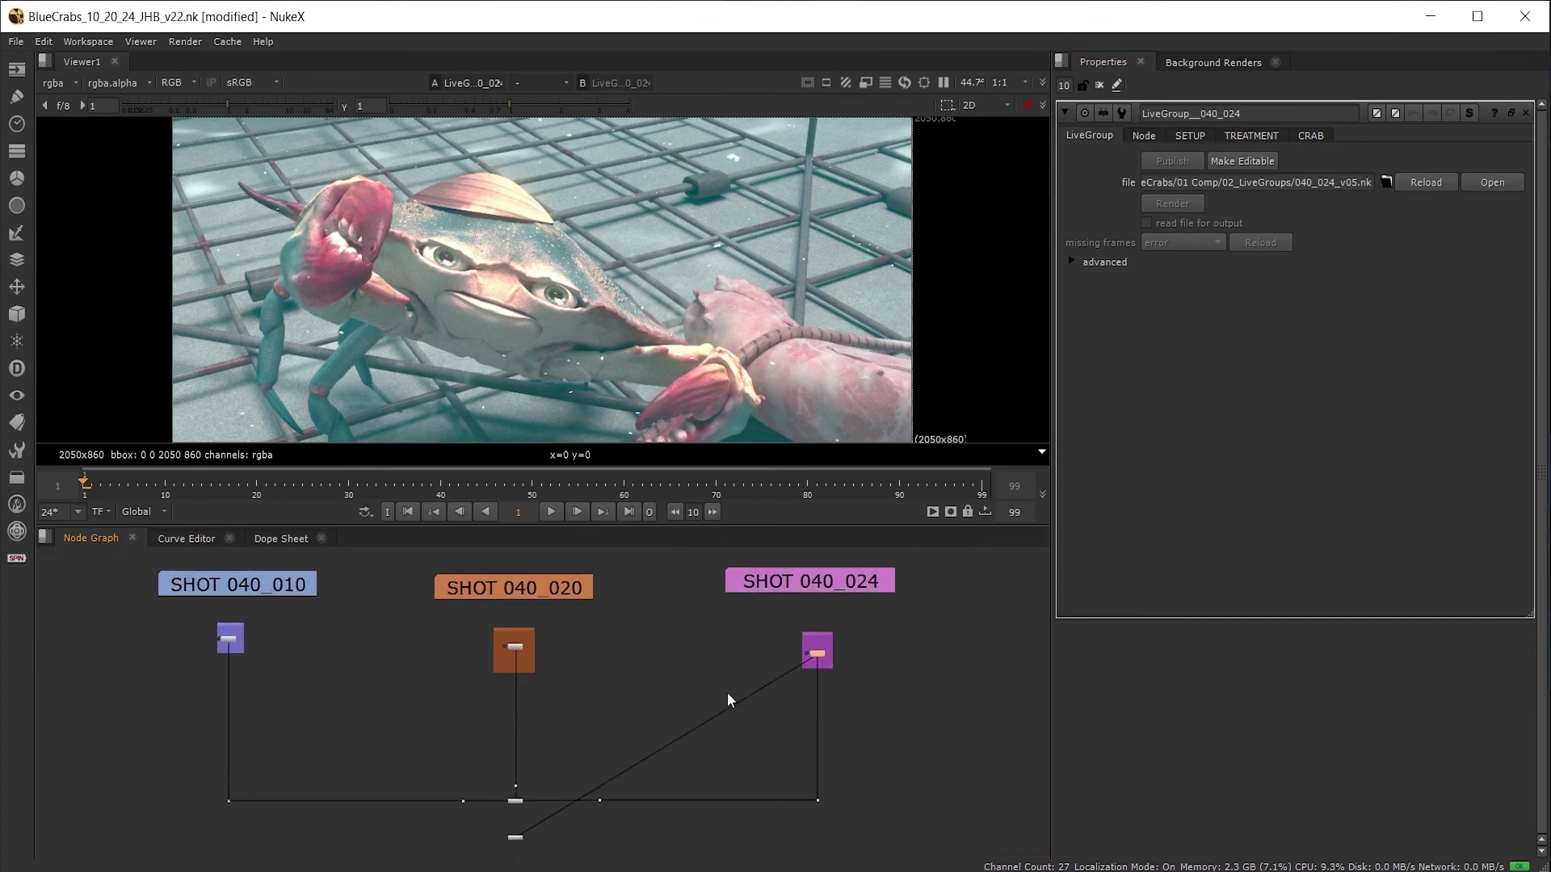
mouse_move(725, 694)
middle_mouse_down()
mouse_move(761, 691)
mouse_move(744, 671)
middle_mouse_up()
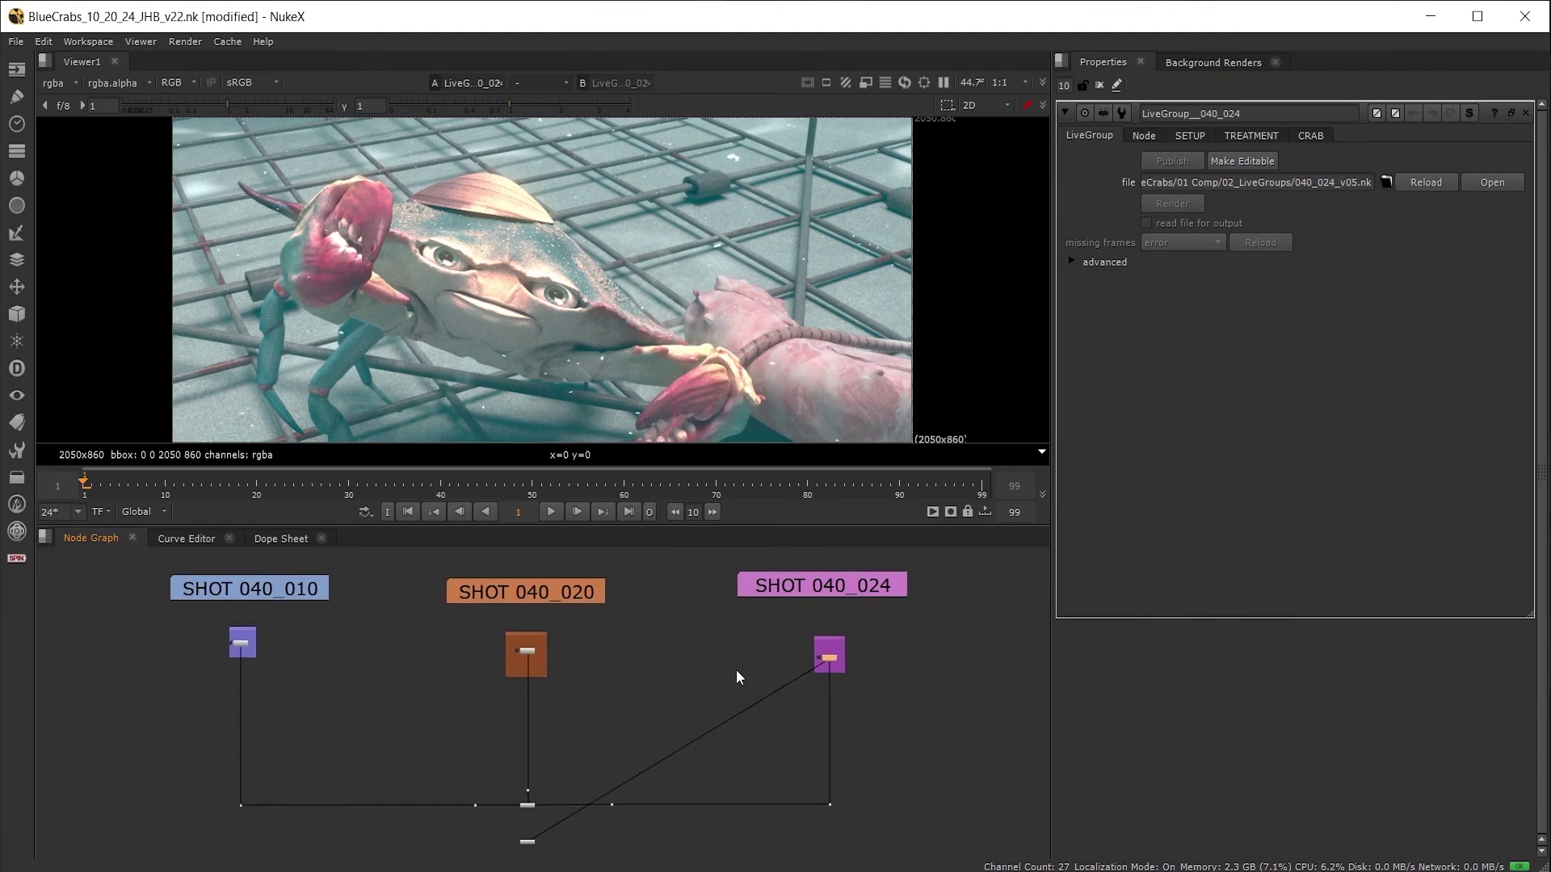
scroll(840, 660, "up", 3)
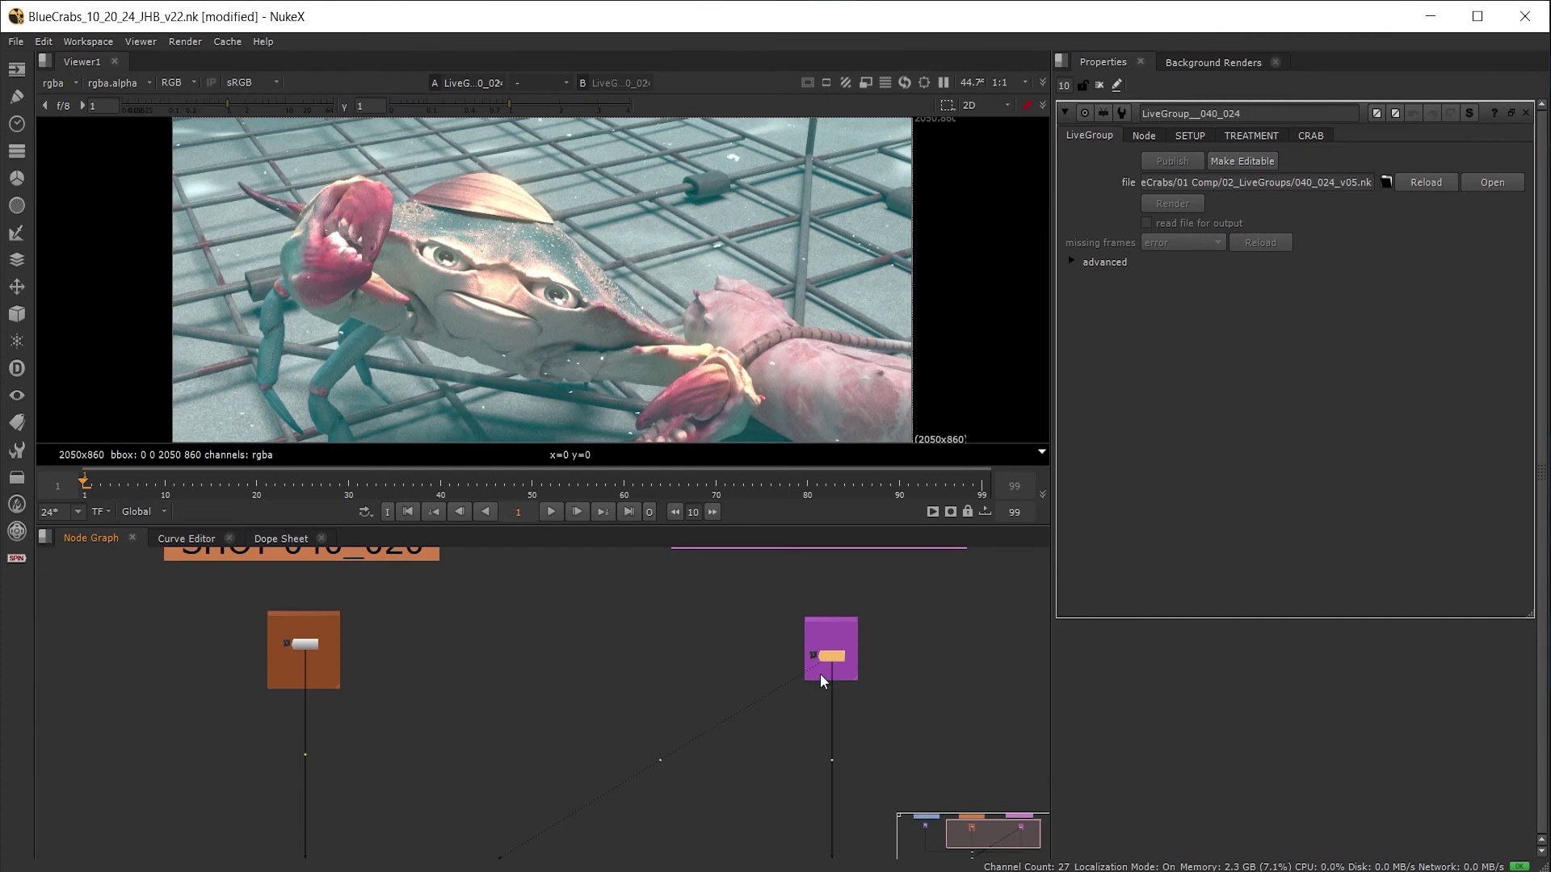
key("ctrl+Return")
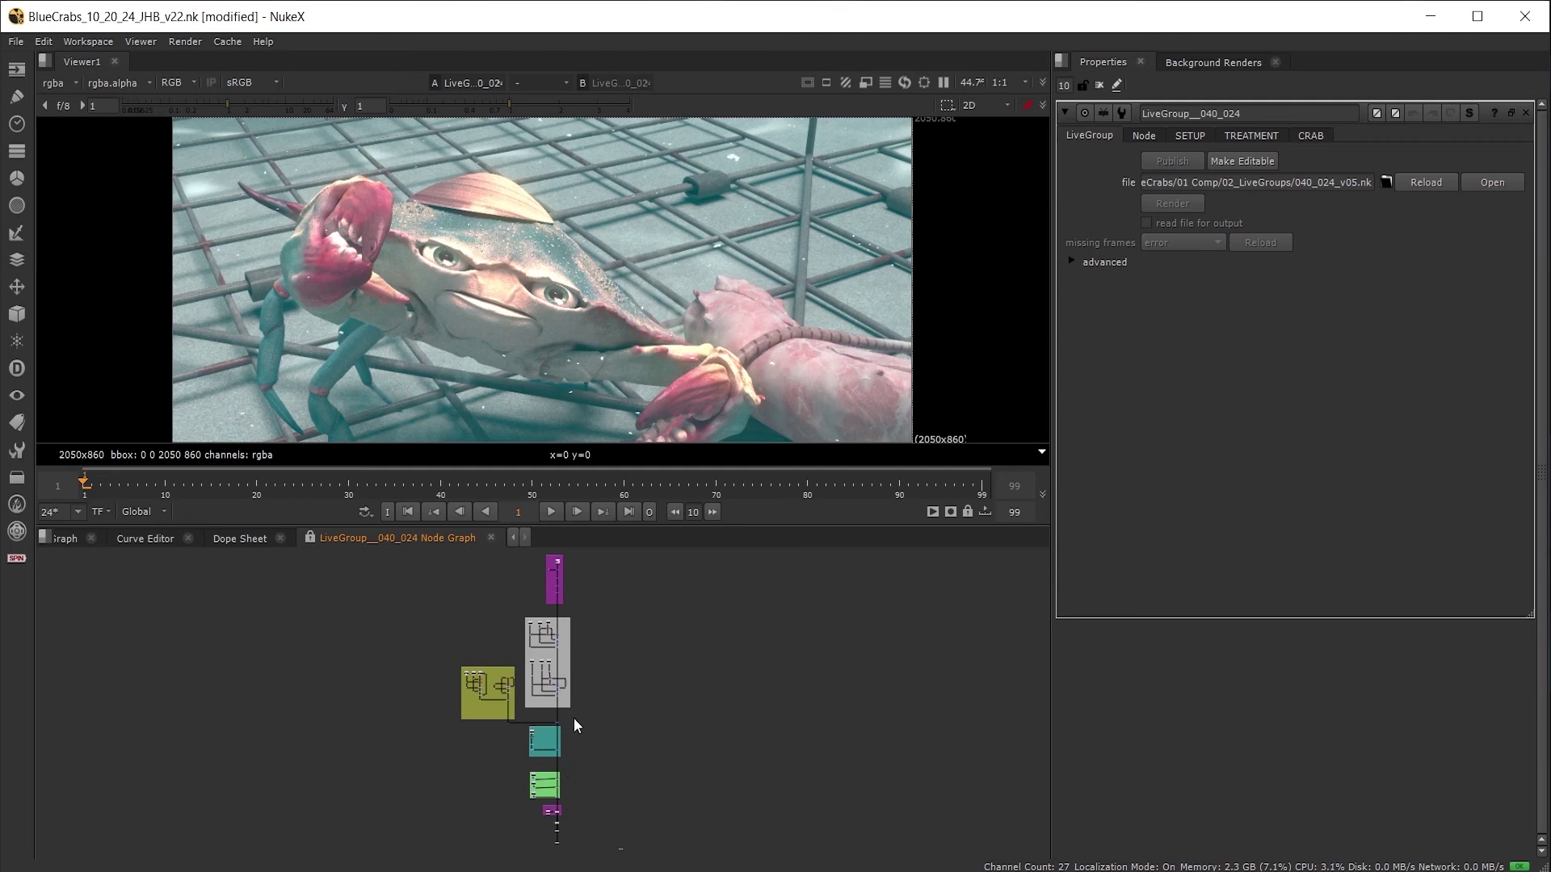
Make LiveGroup__040_024 editable and set the whitepoint of the lowest Grade in MD_PROPS to red 0.29, green 1.46, blue 0.43.
scroll(575, 724, "up", 6)
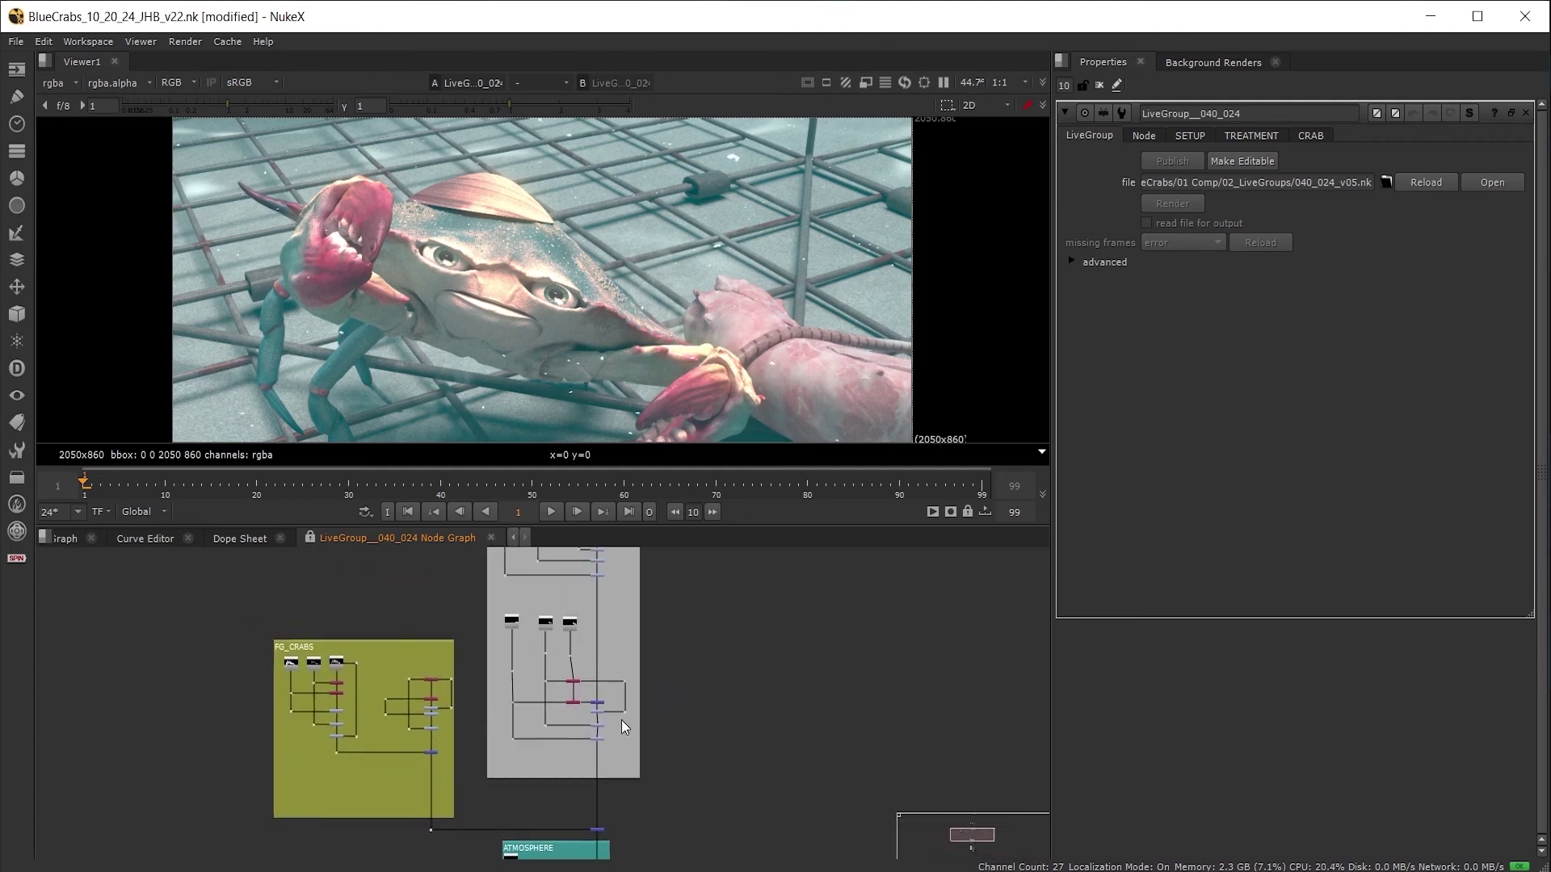
scroll(622, 732, "up", 6)
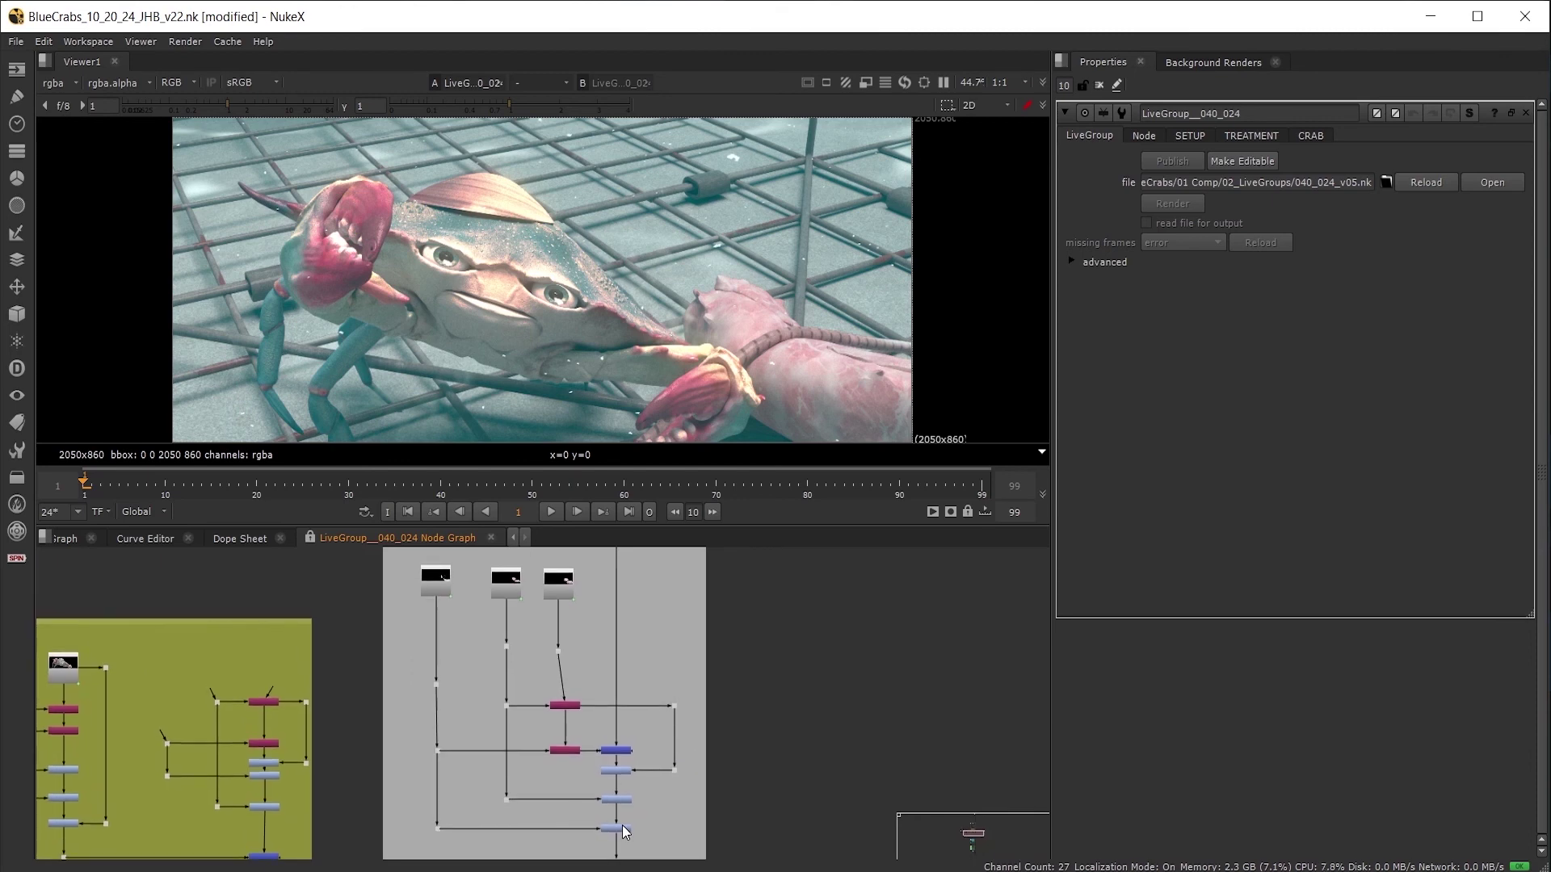
scroll(626, 834, "down", 5)
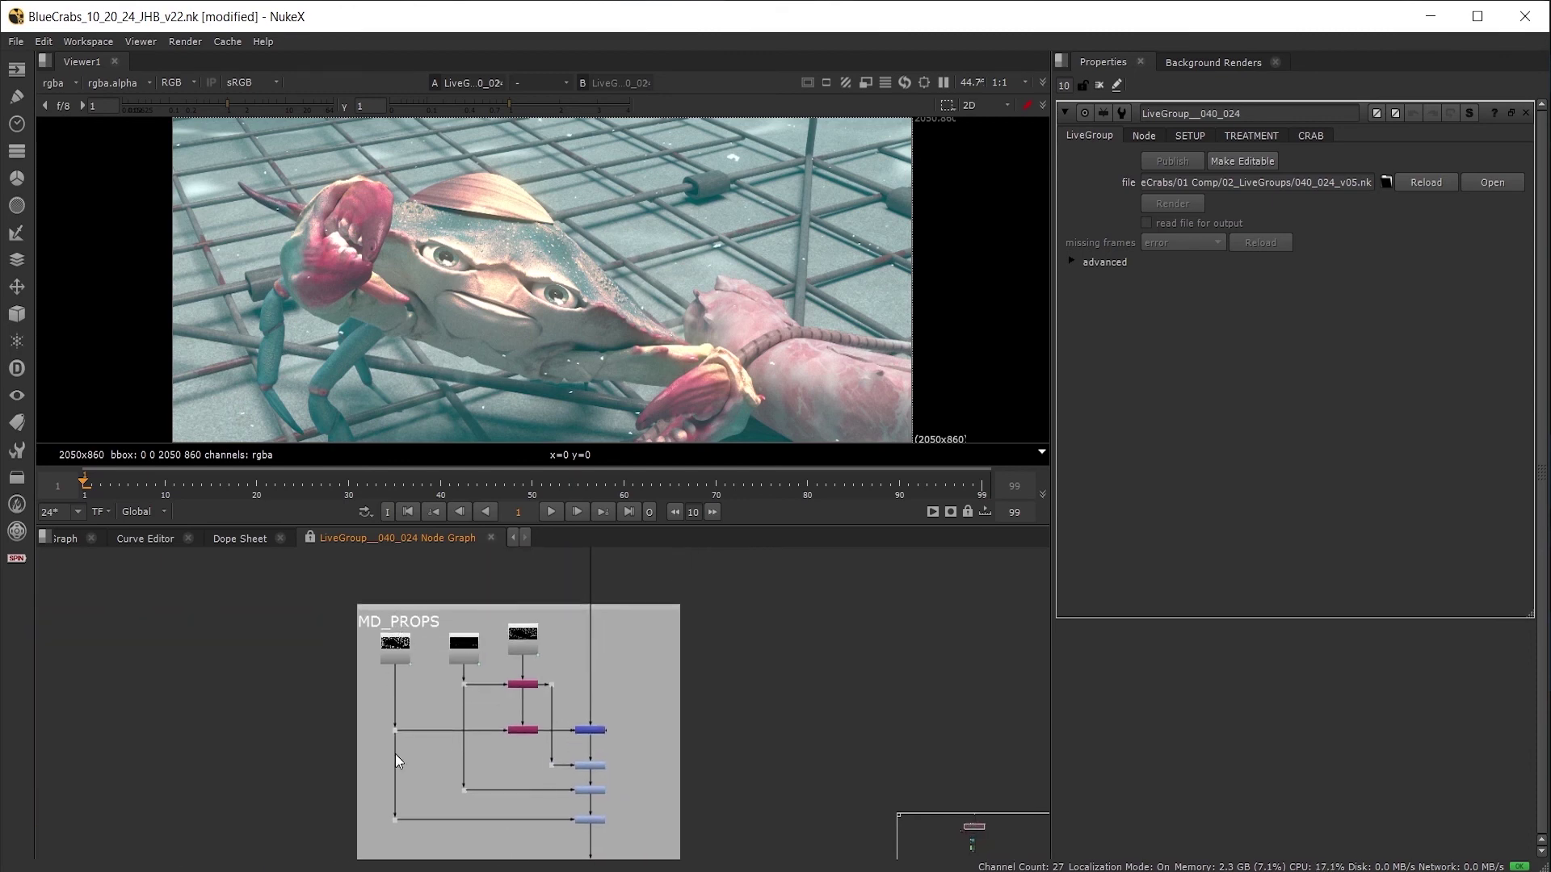
double_click(588, 820)
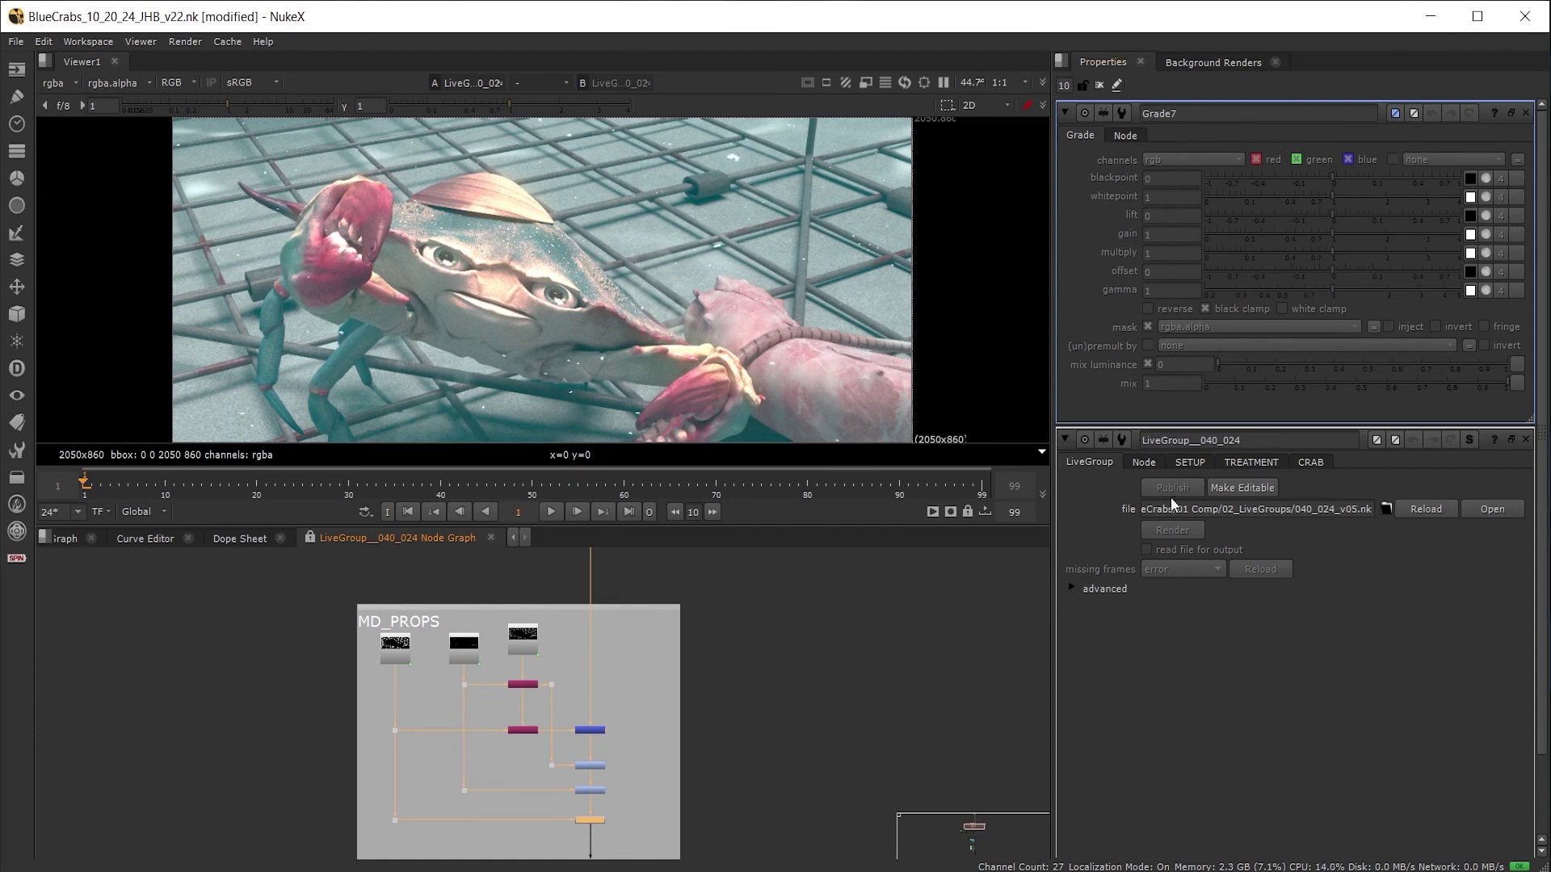
left_click(1248, 488)
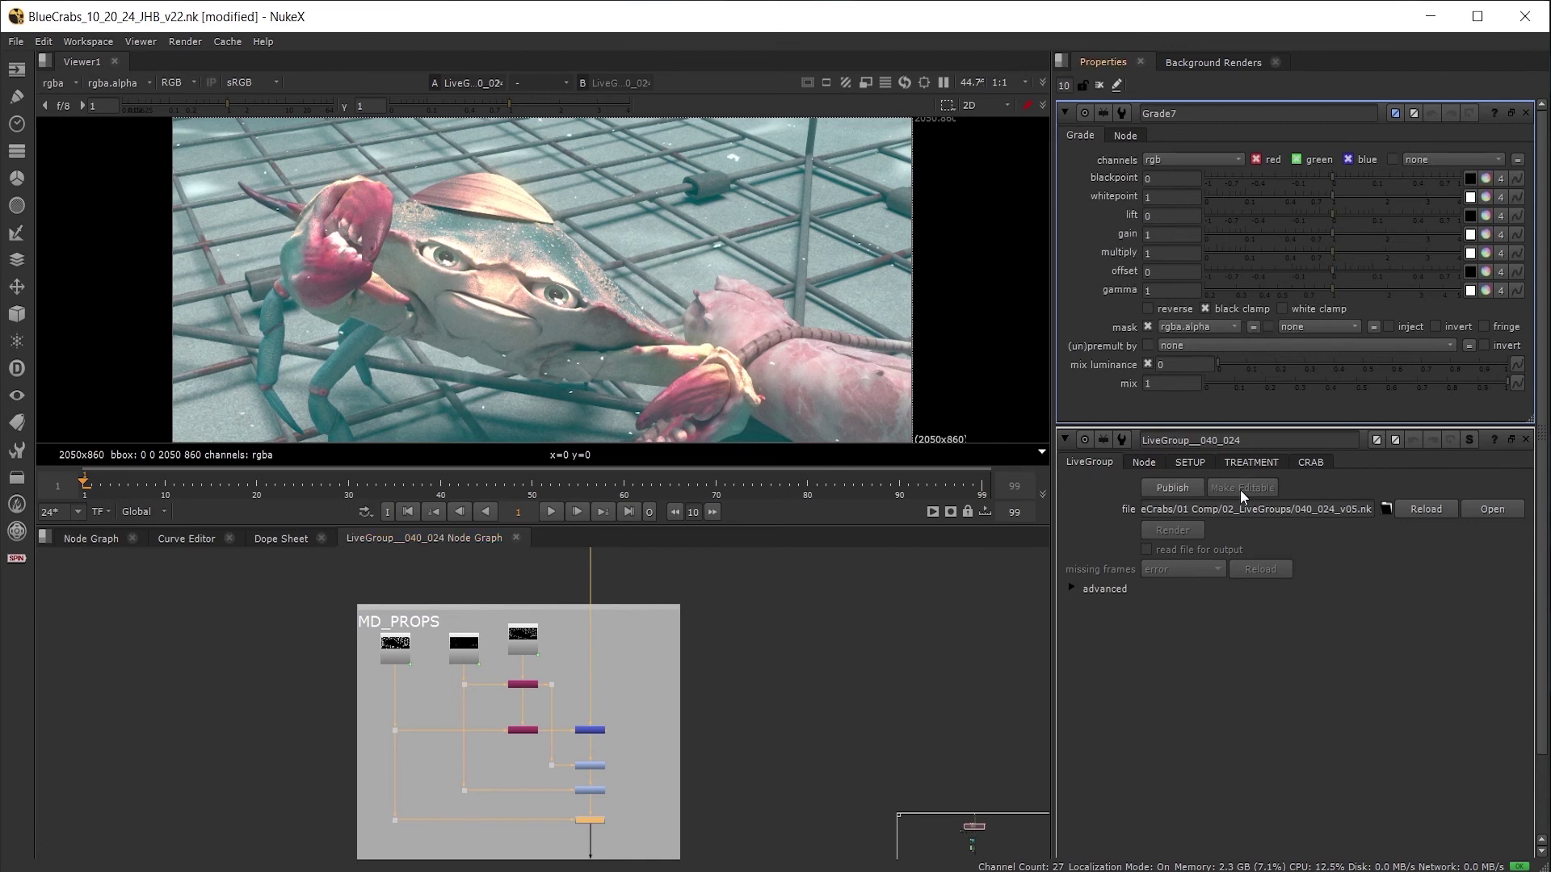
left_click(1486, 196)
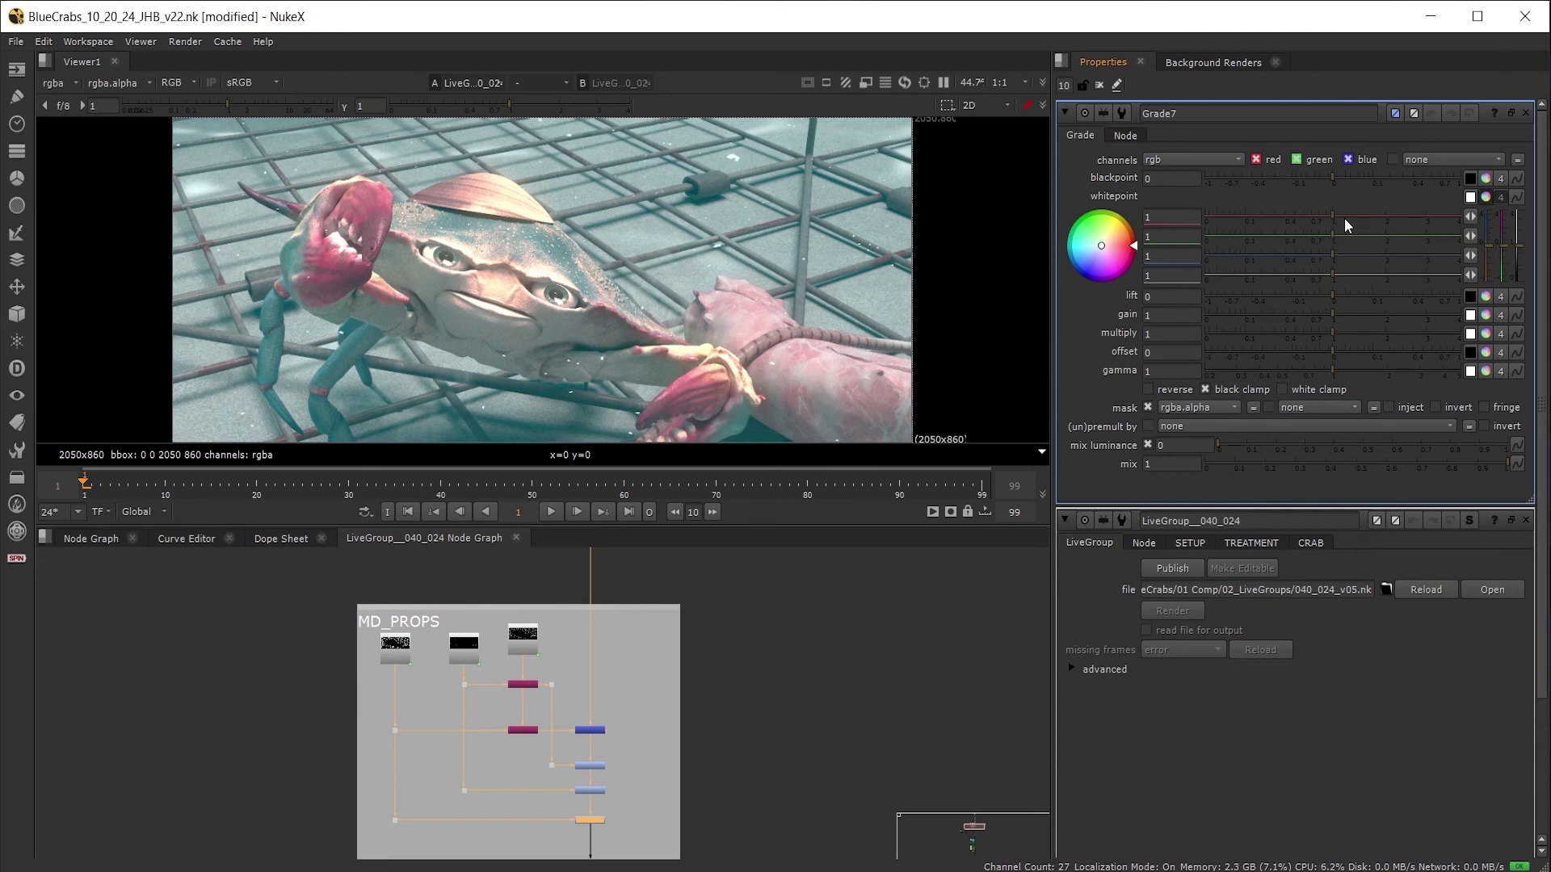
mouse_move(1334, 234)
left_mouse_down()
mouse_move(1298, 234)
mouse_move(1359, 234)
mouse_move(1278, 223)
mouse_move(1305, 257)
mouse_move(1281, 260)
mouse_move(1257, 216)
mouse_move(1272, 216)
left_mouse_up()
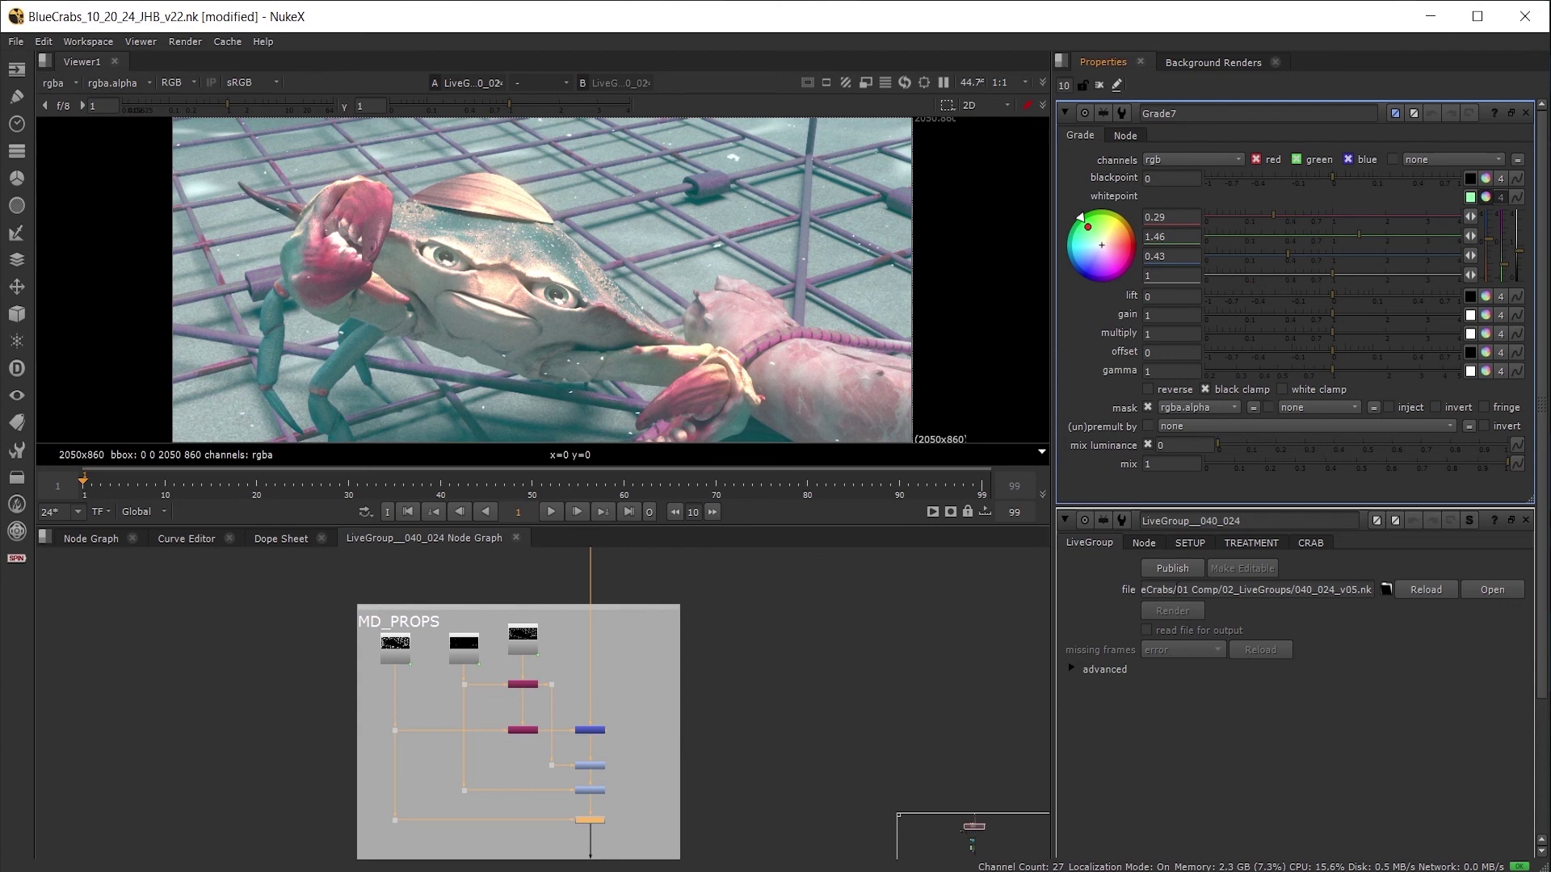
Publish LiveGroup__040_024 as the new file version 040_024_v06.nk and close the Grade's properties.
left_click(1170, 568)
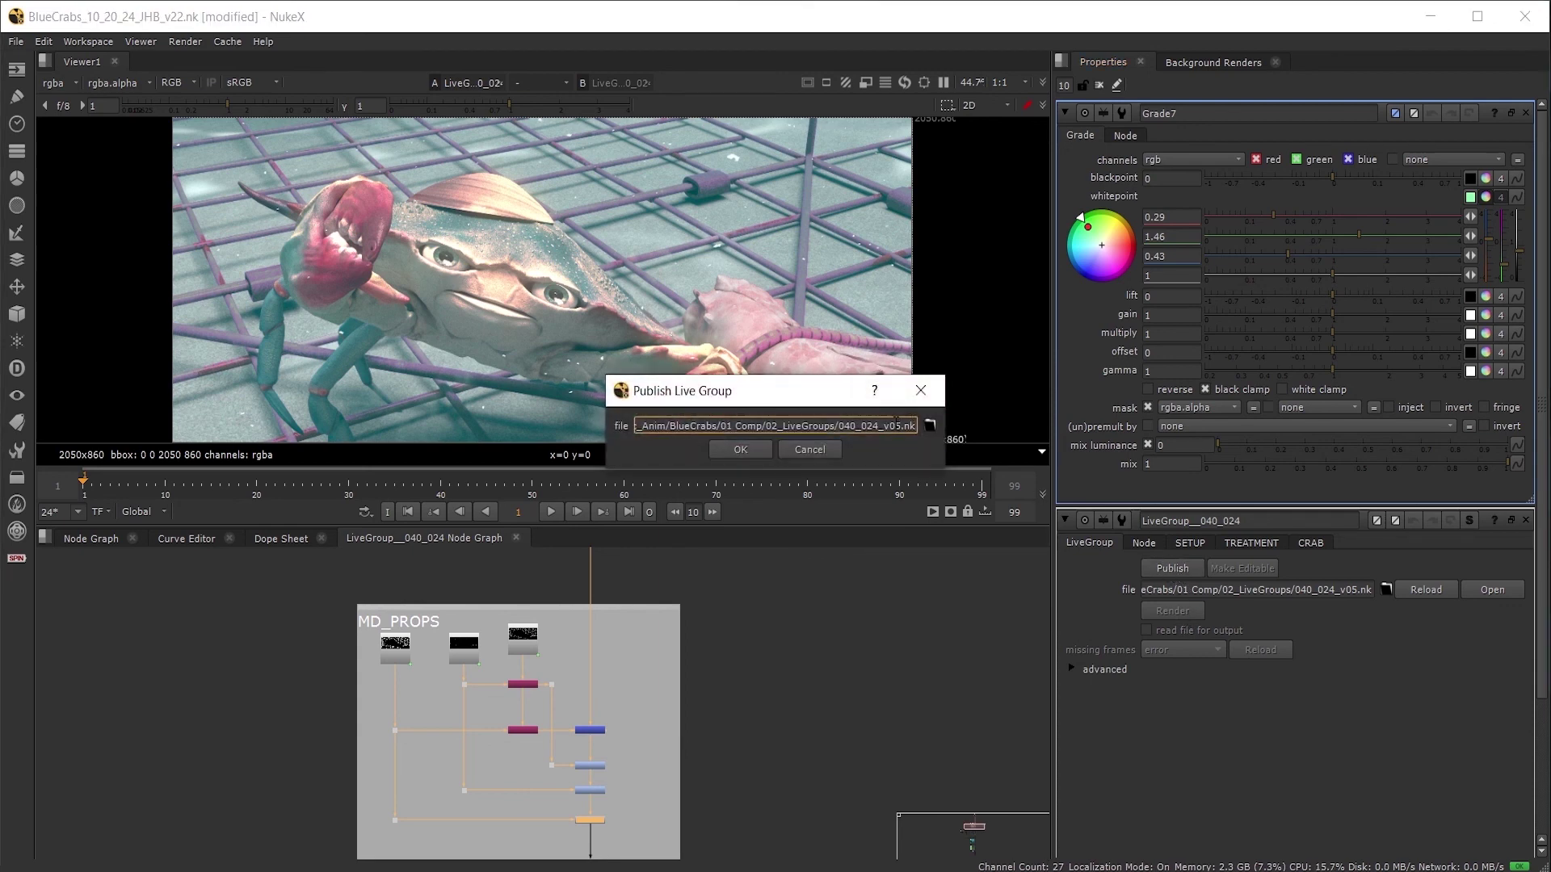
type("6")
left_click(741, 450)
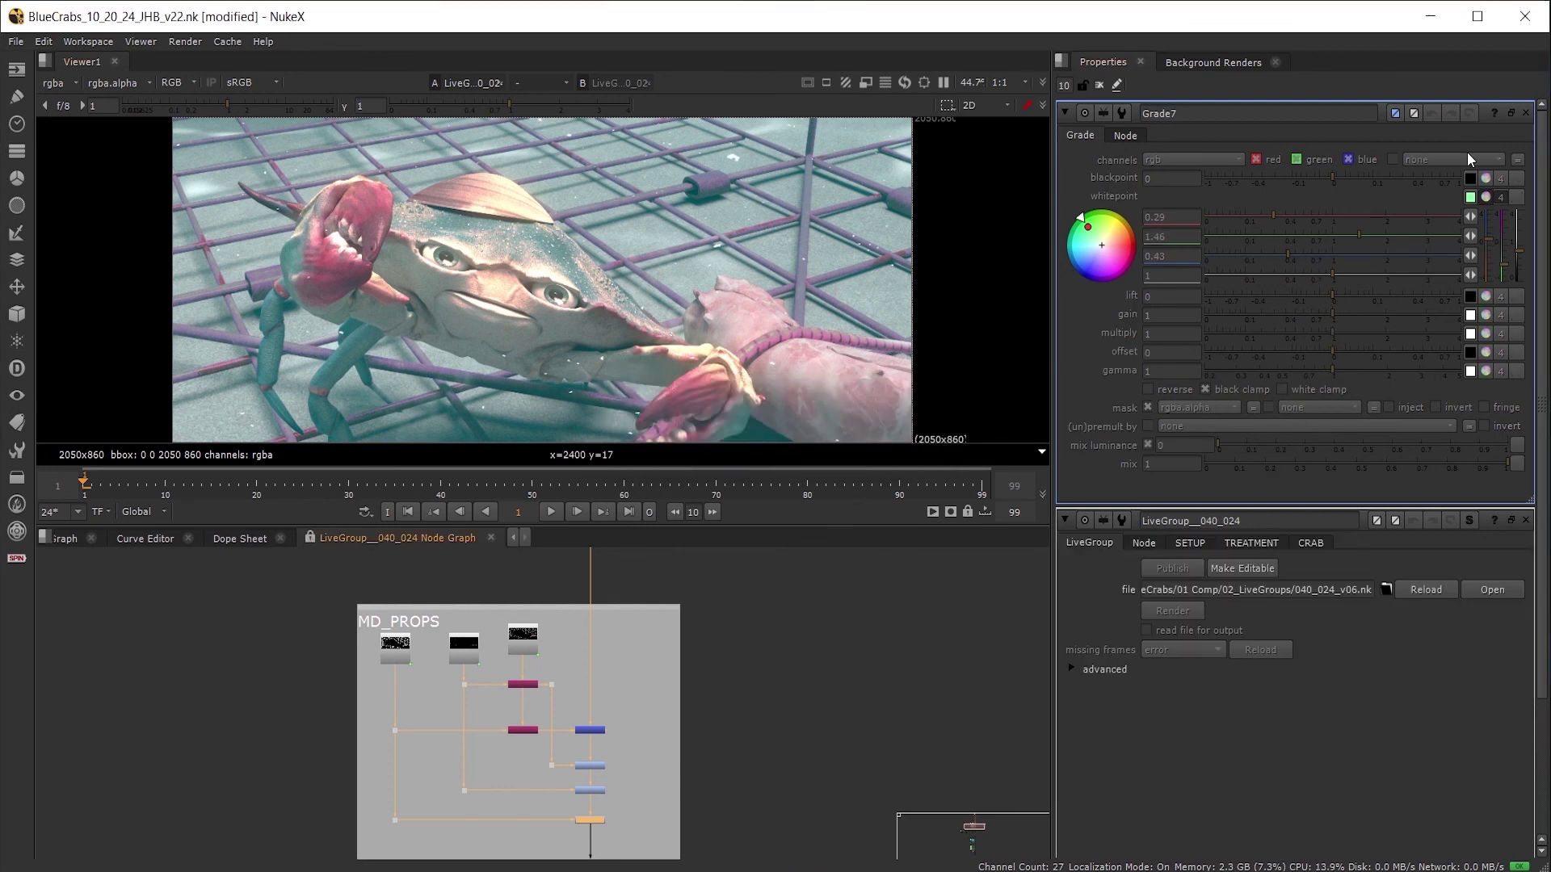
left_click(1523, 115)
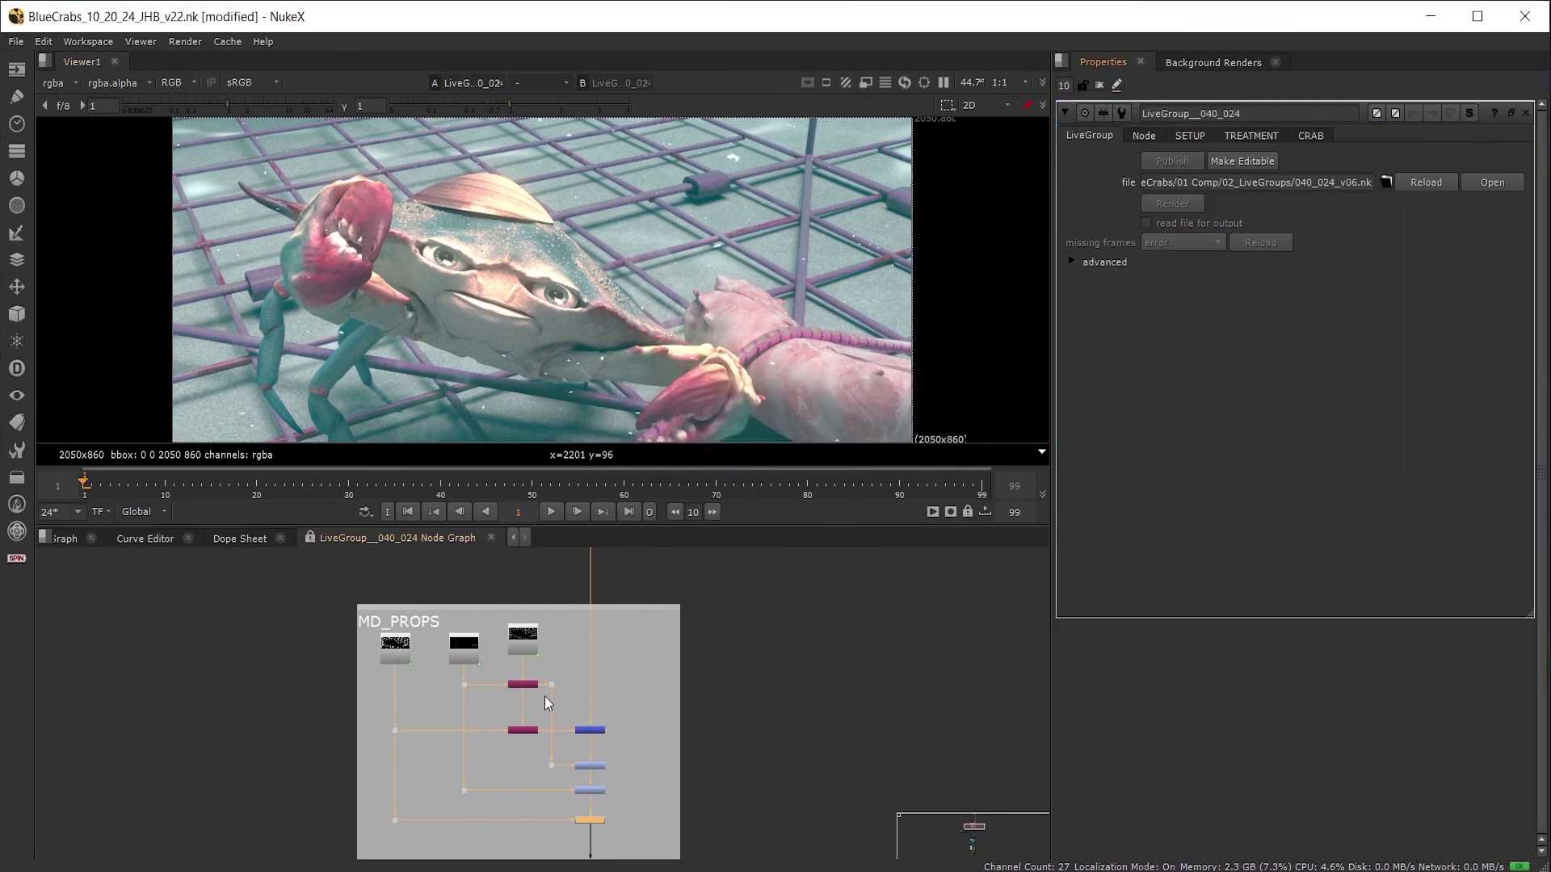
Return to the main node graph and try switching the SHOT 040_024 LiveGroup to its previous file version for comparison.
middle_click_drag(543, 696, 562, 637)
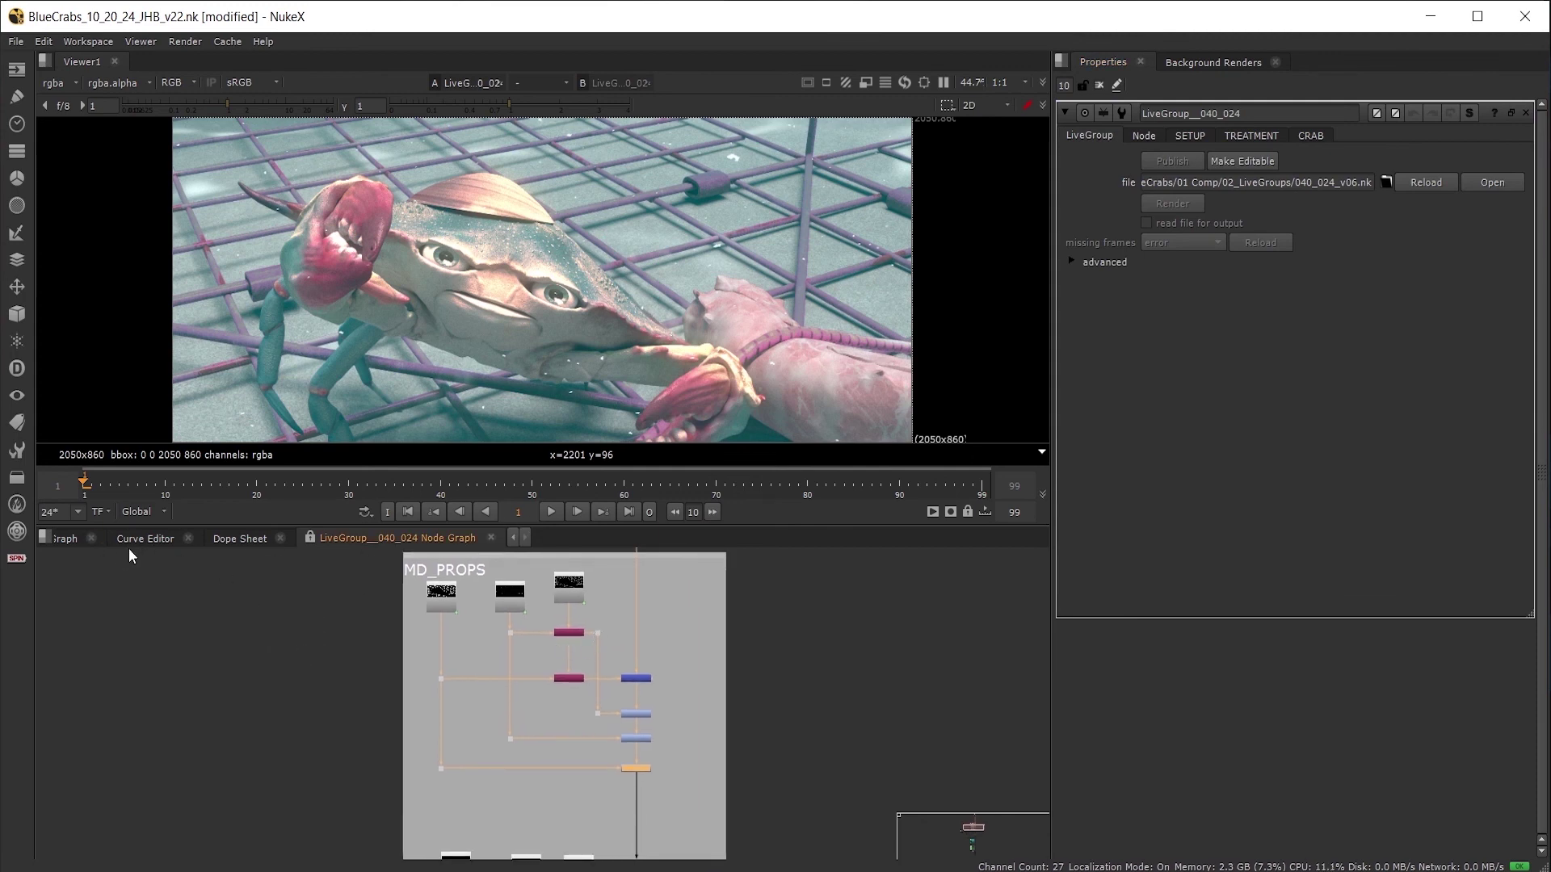
left_click(62, 542)
middle_click_drag(546, 658, 381, 656)
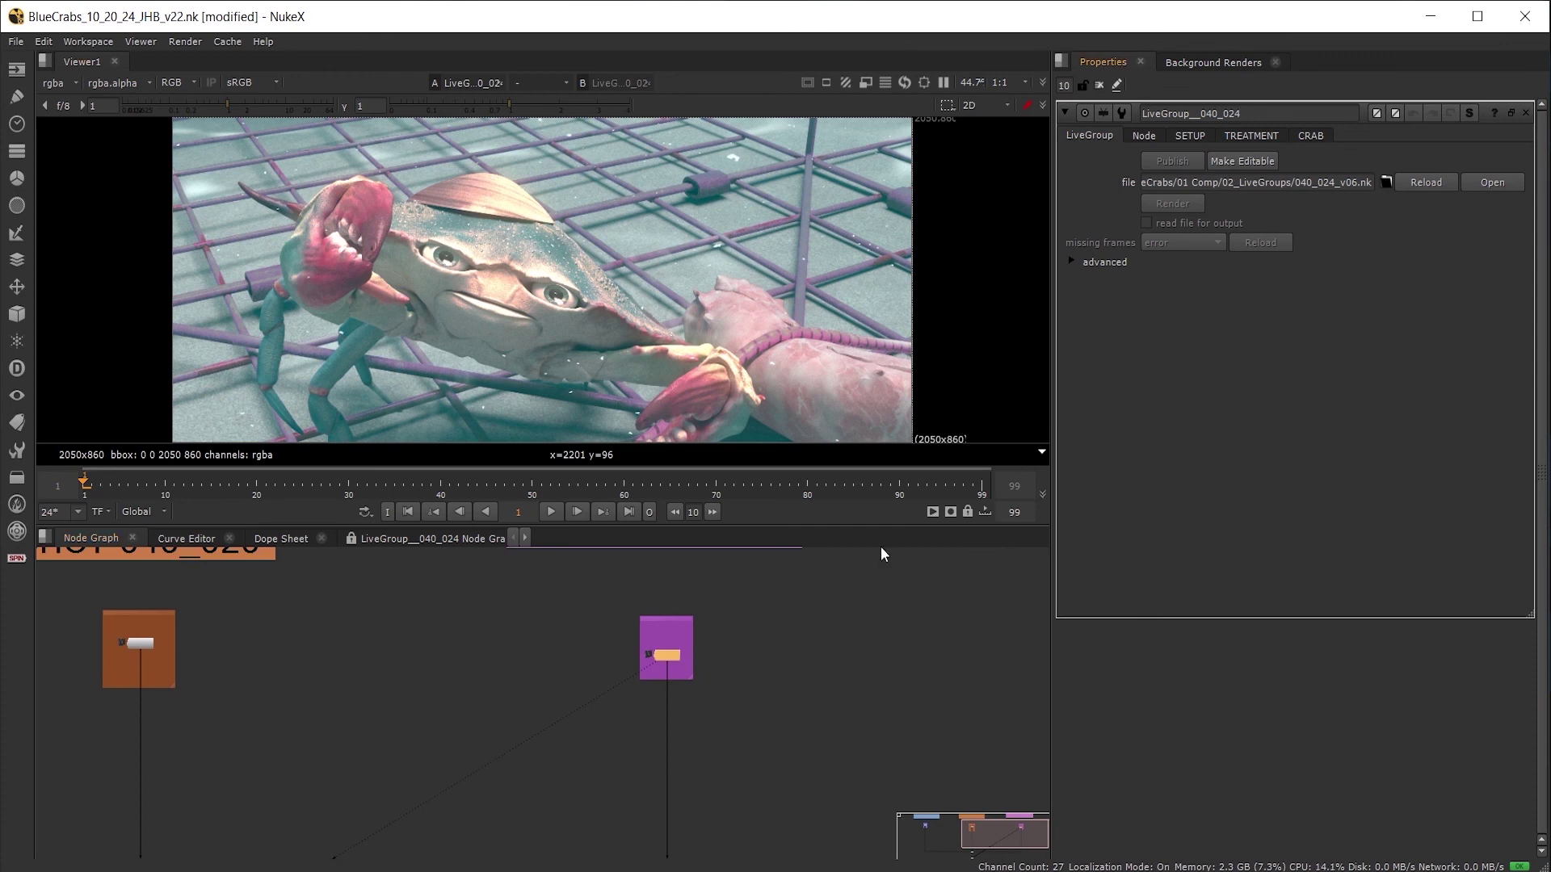
scroll(762, 613, "down", 2)
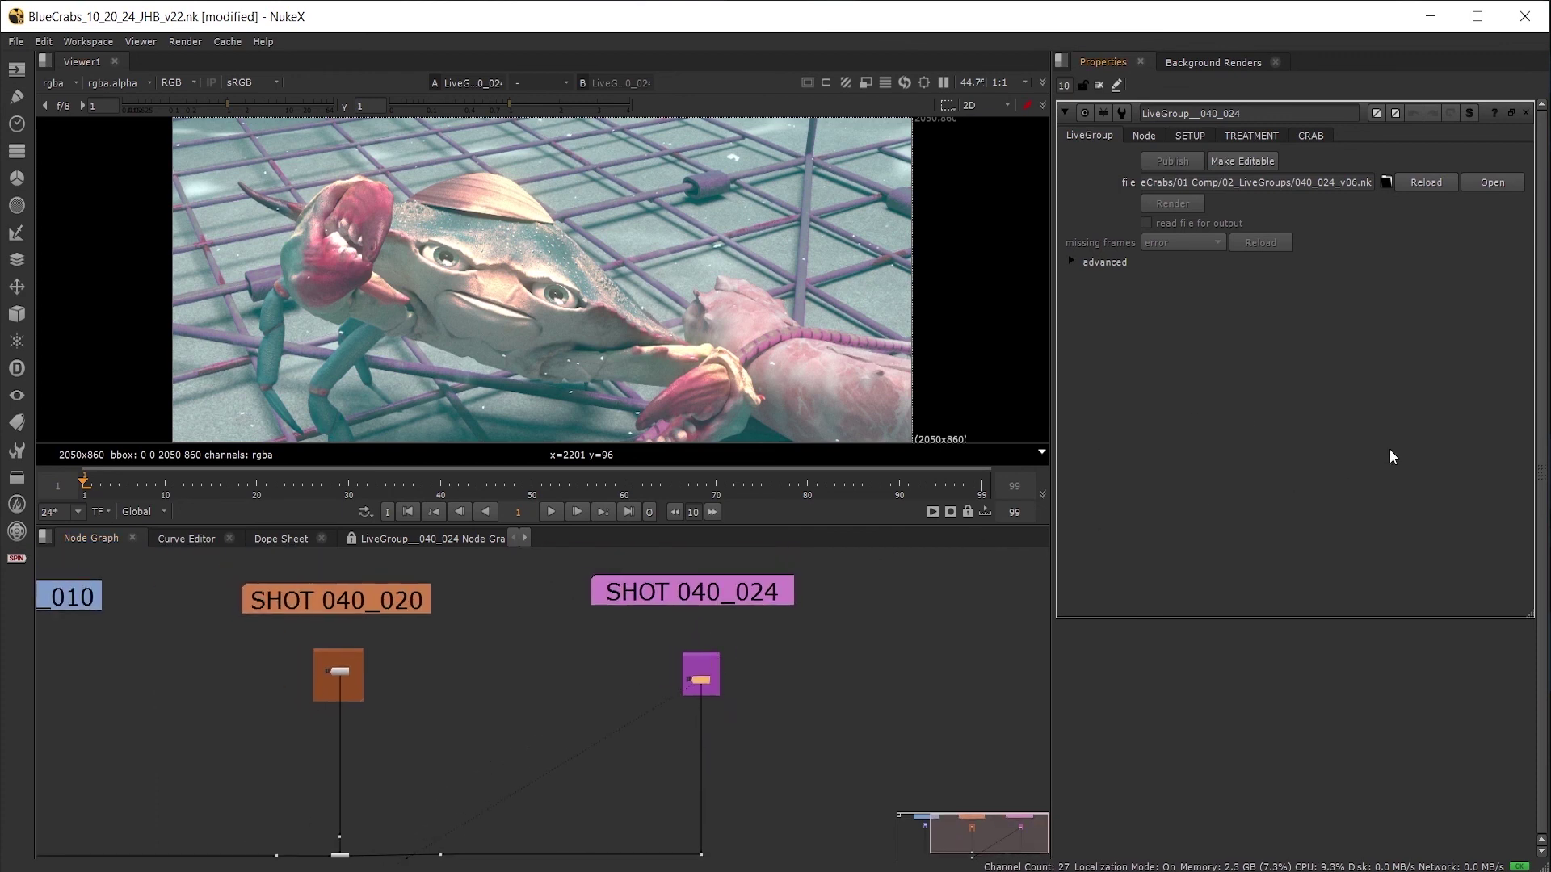
key("alt+Down")
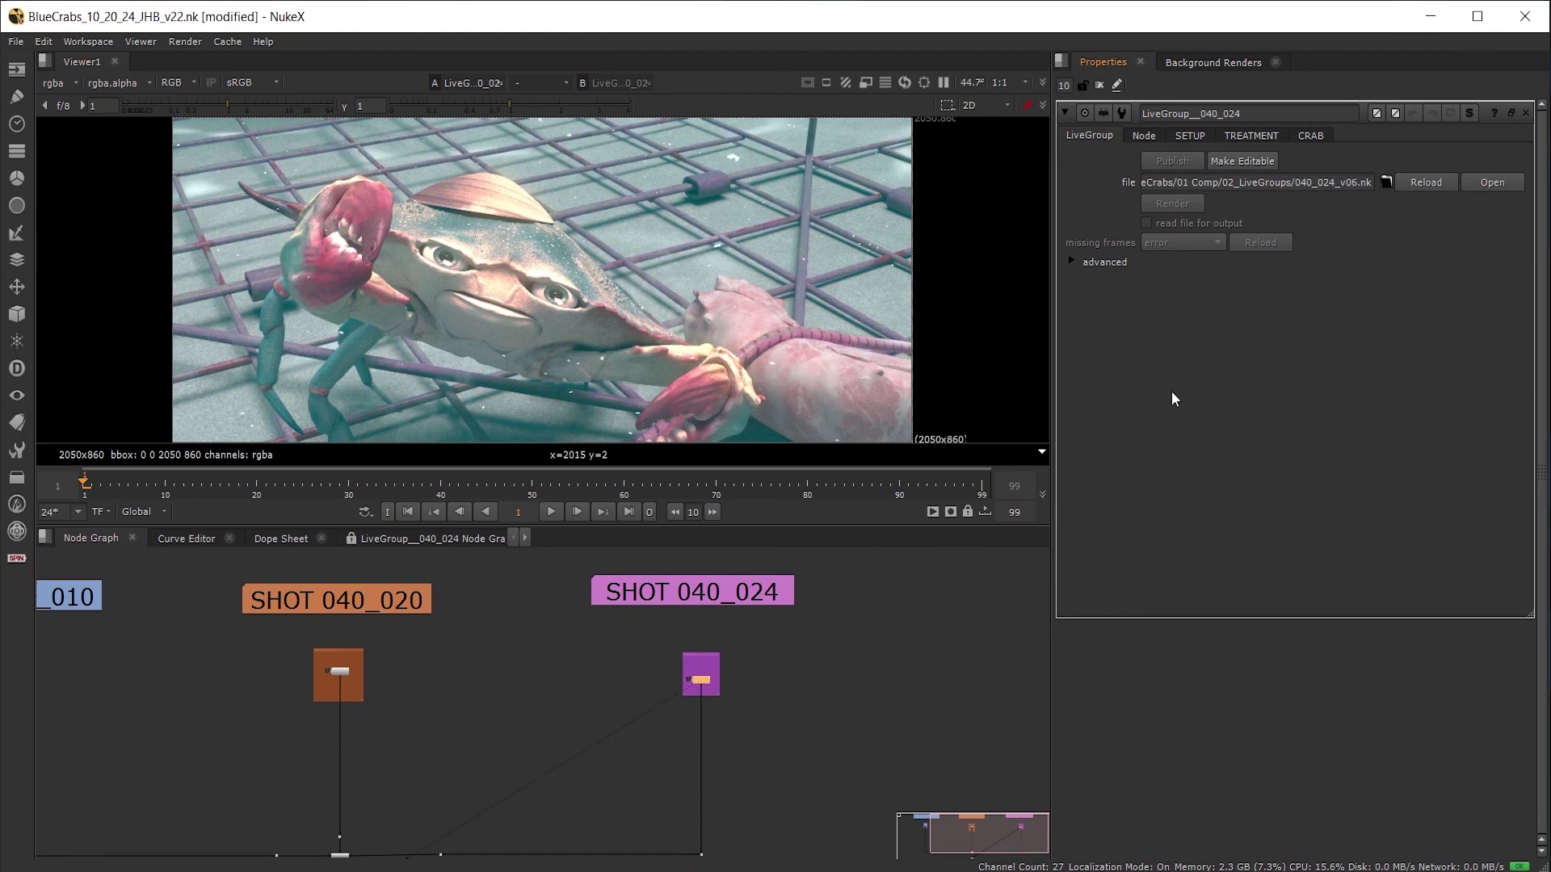
Display the contact sheet fed by the three shot LiveGroups in the viewer and frame all three shots.
scroll(701, 692, "down", 3)
scroll(659, 662, "up", 4)
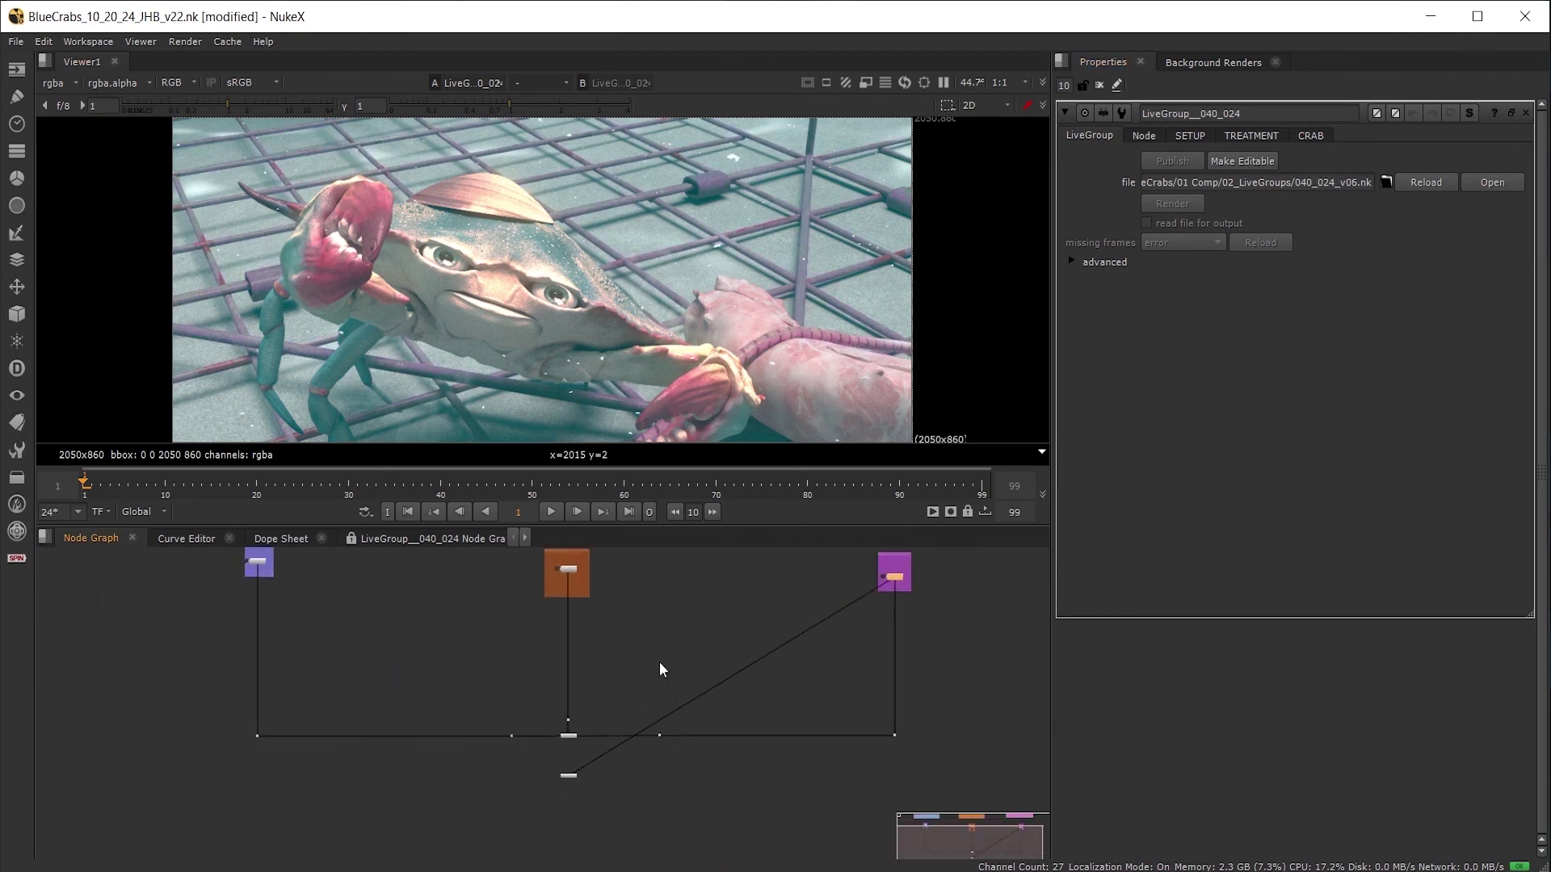
left_click(564, 739)
key("1")
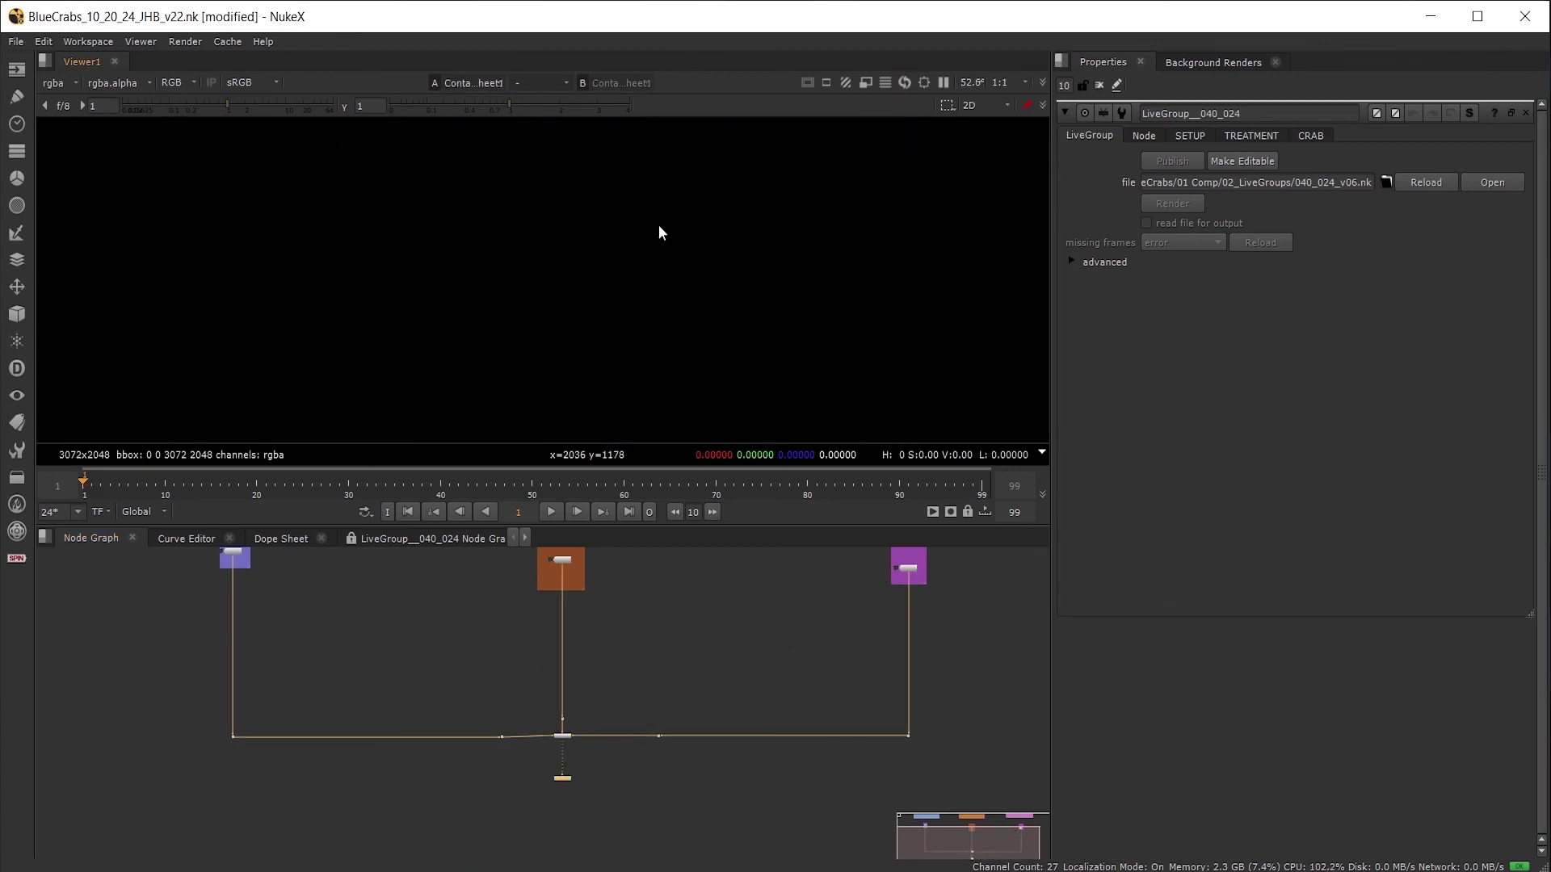
scroll(667, 230, "down", 3)
scroll(630, 291, "up", 2)
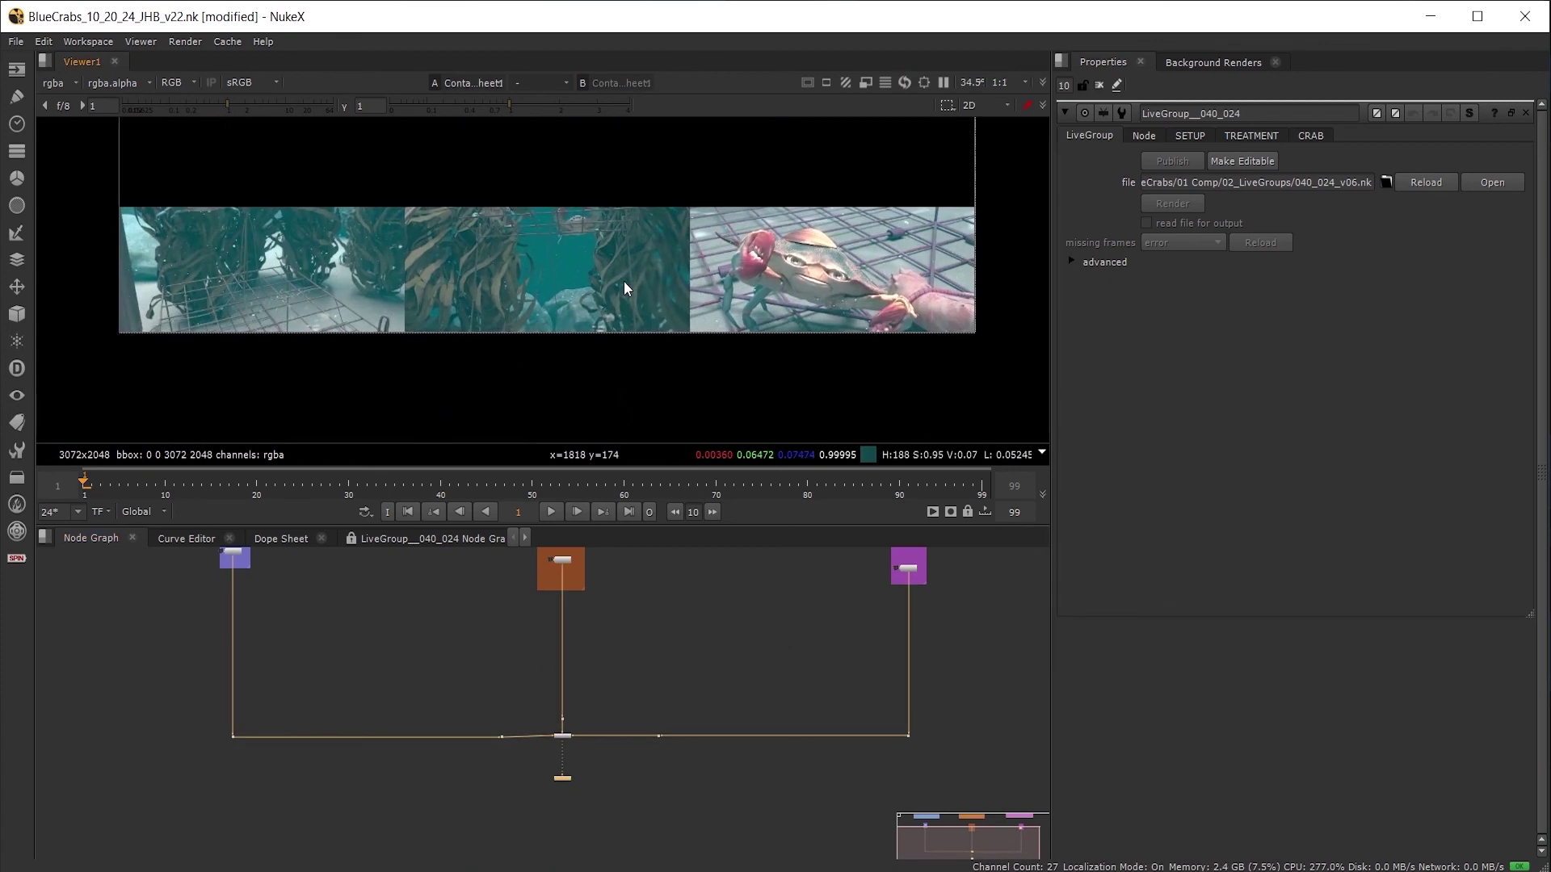
middle_click_drag(632, 283, 637, 288)
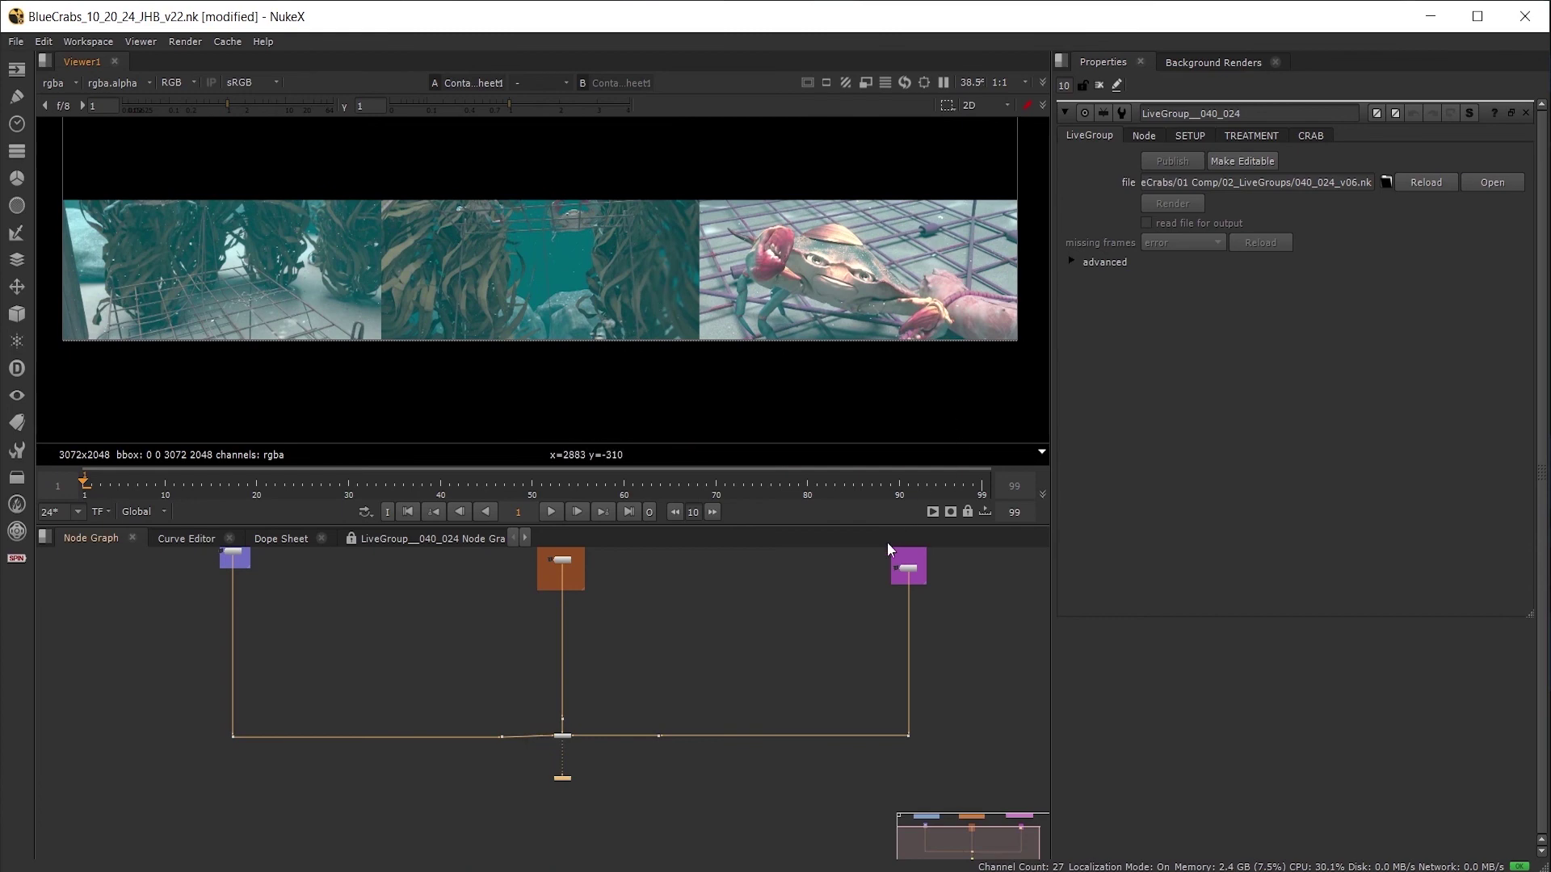